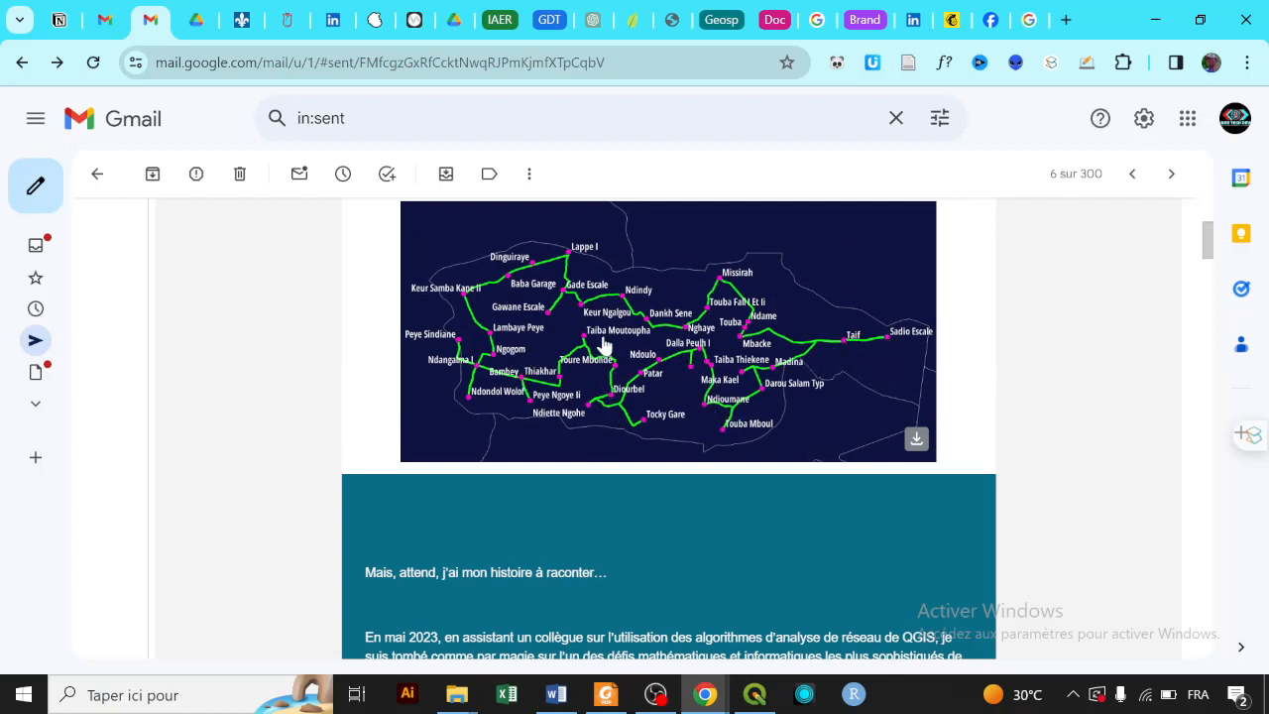
- Enlarge the email and read it from the route map down to the paragraph on the ORS Tools plugin
key(ctrl+plus)
key(ctrl+plus)
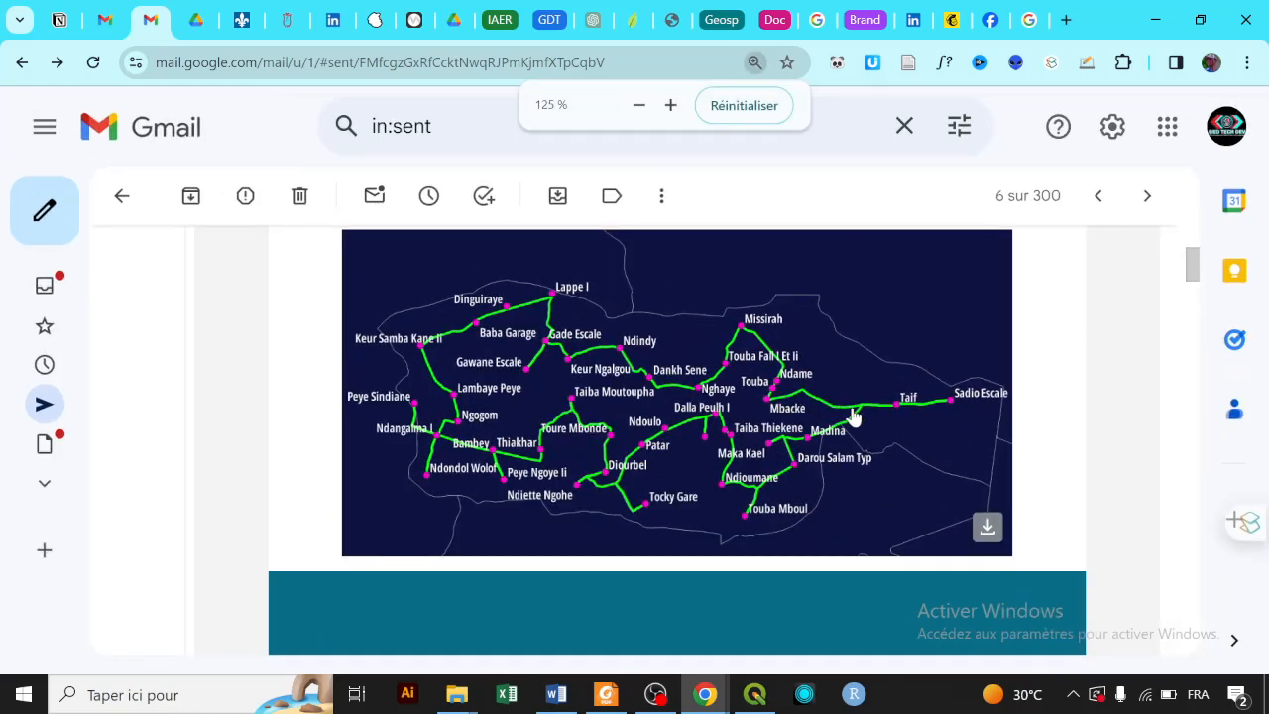
key(ctrl+plus)
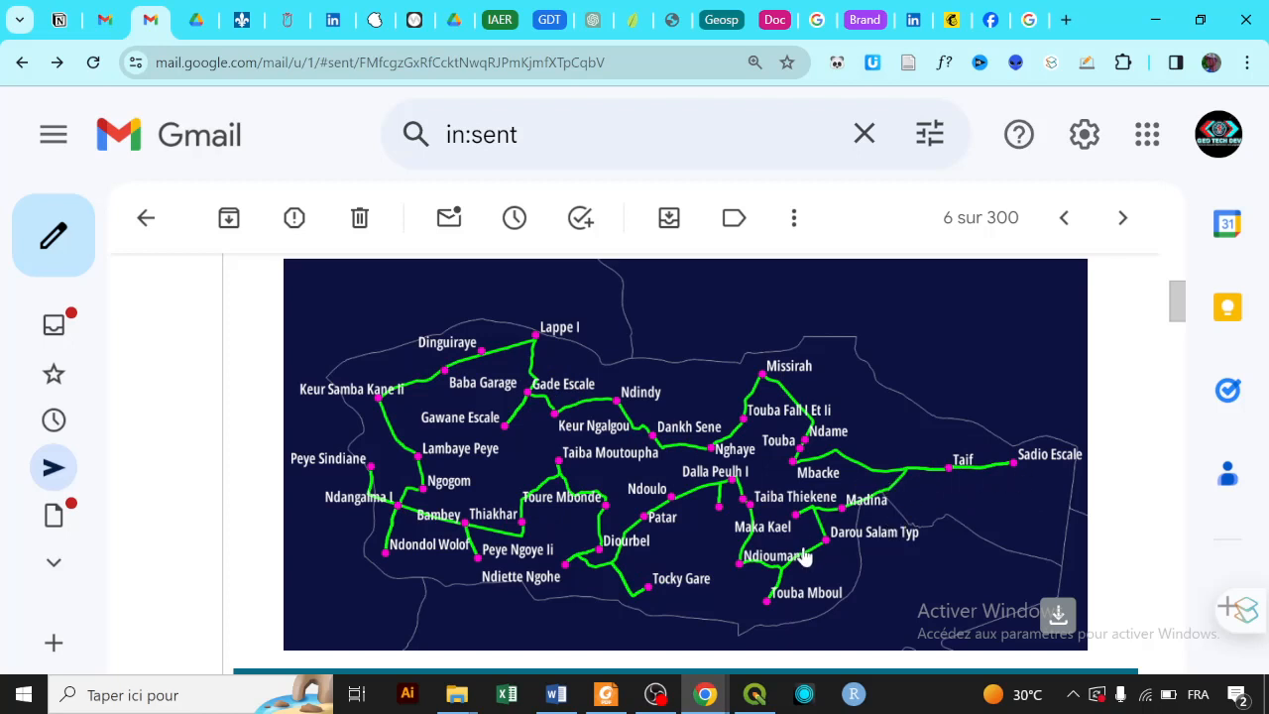
scroll(805, 558, down, 5)
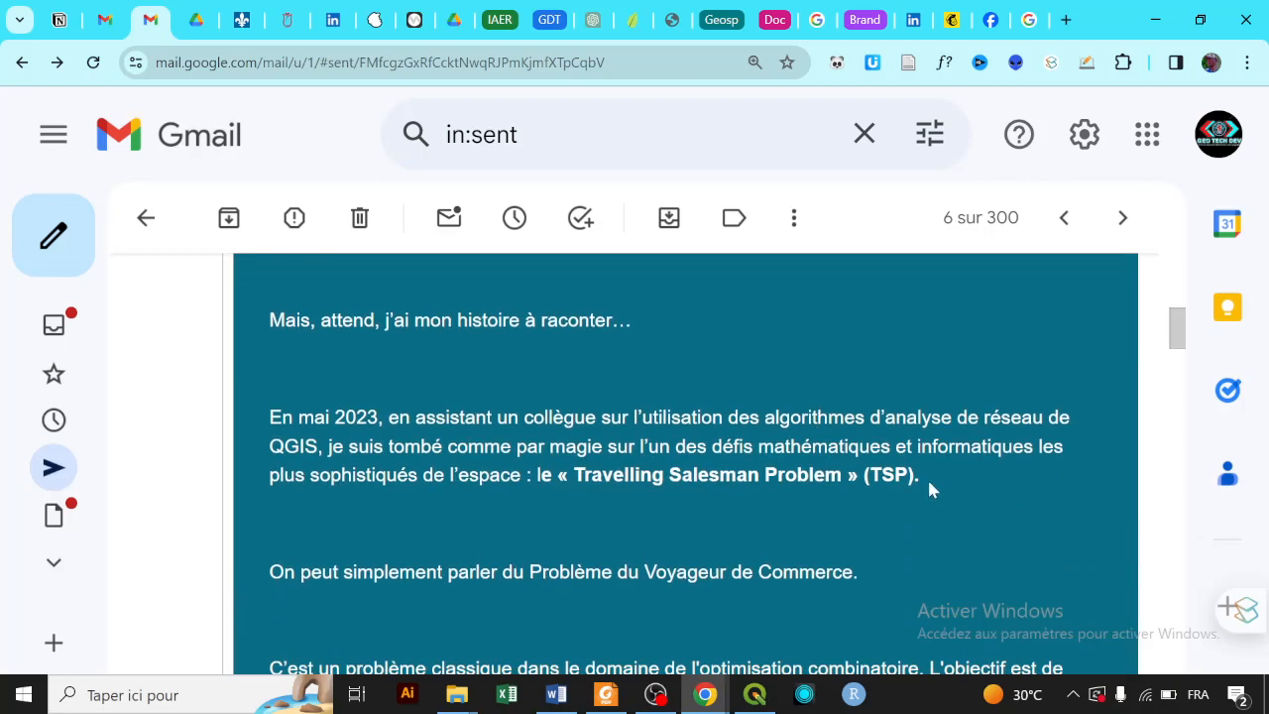
scroll(793, 470, down, 10)
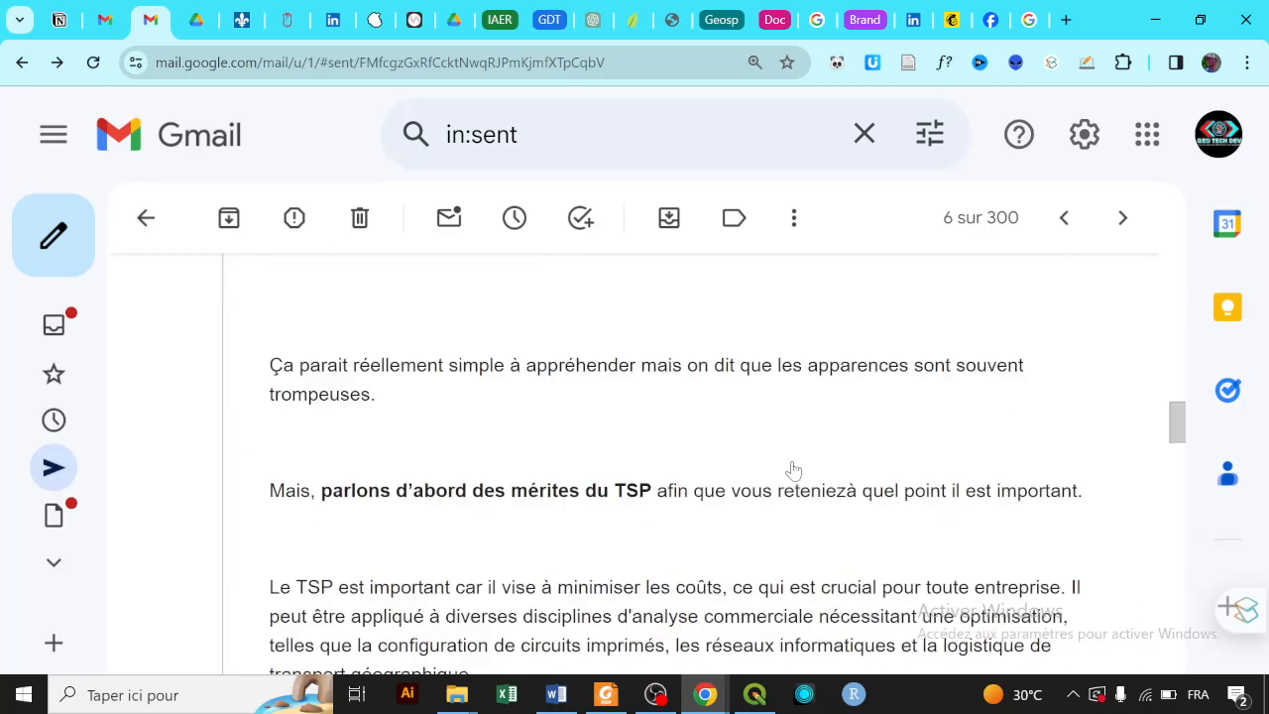
scroll(793, 470, down, 10)
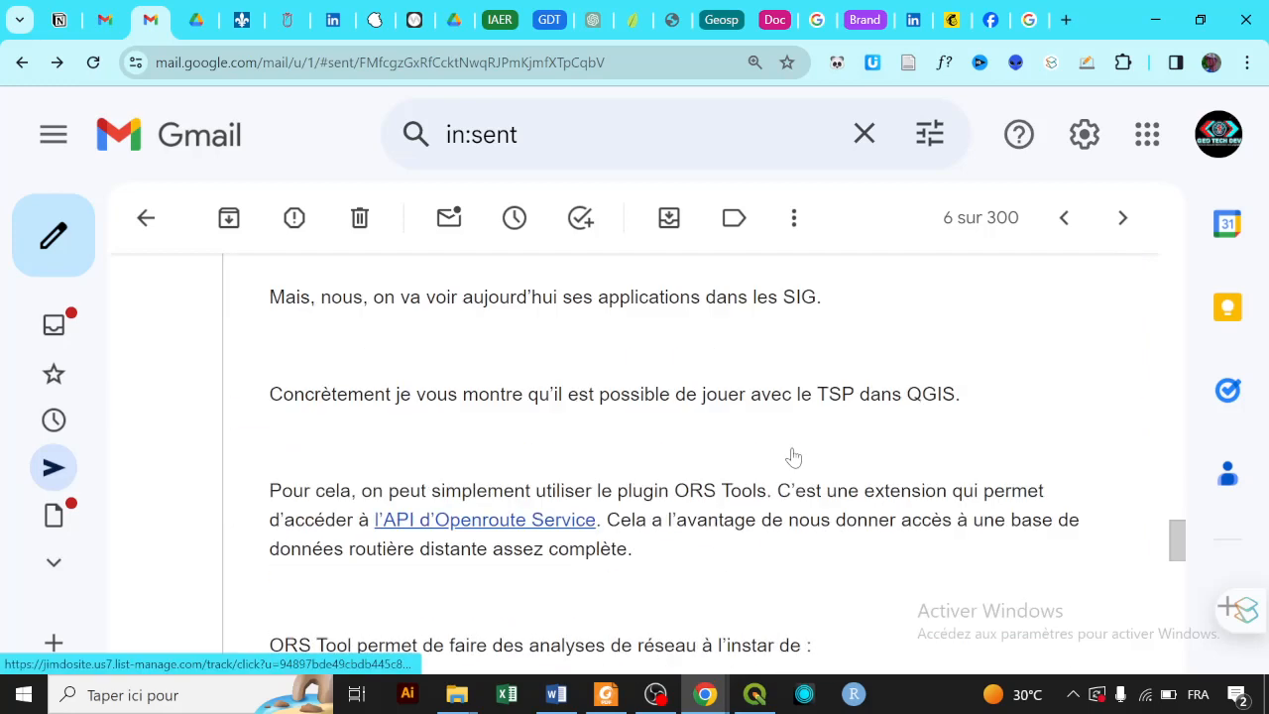
scroll(793, 457, down, 1)
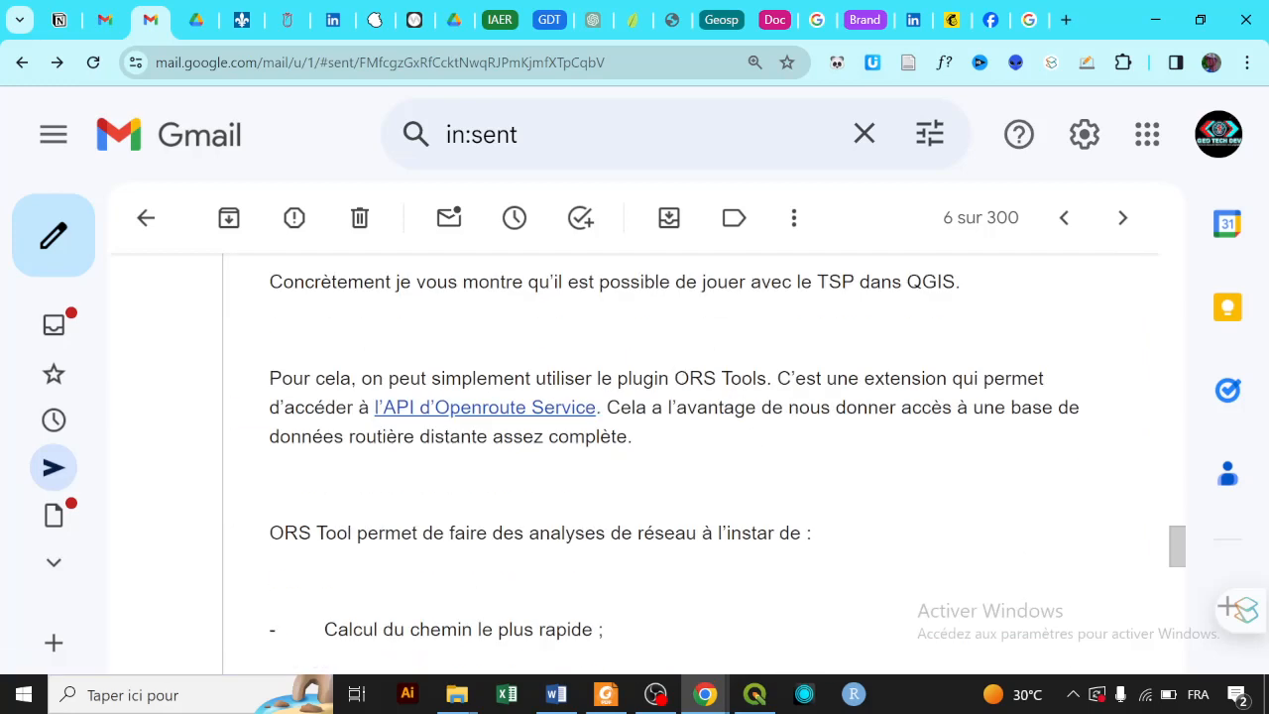
- Open the Openroute Service API link in the email and look over the openrouteservice.org homepage
click(523, 414)
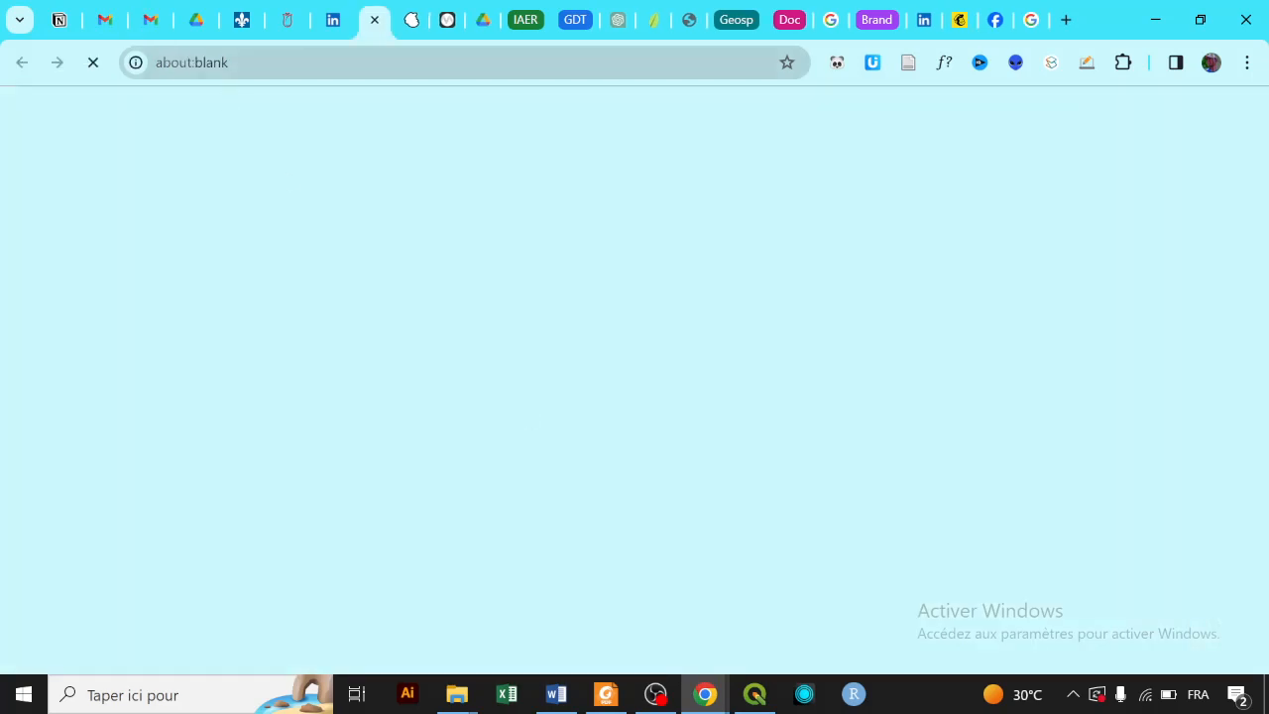
drag(290, 63, 155, 63)
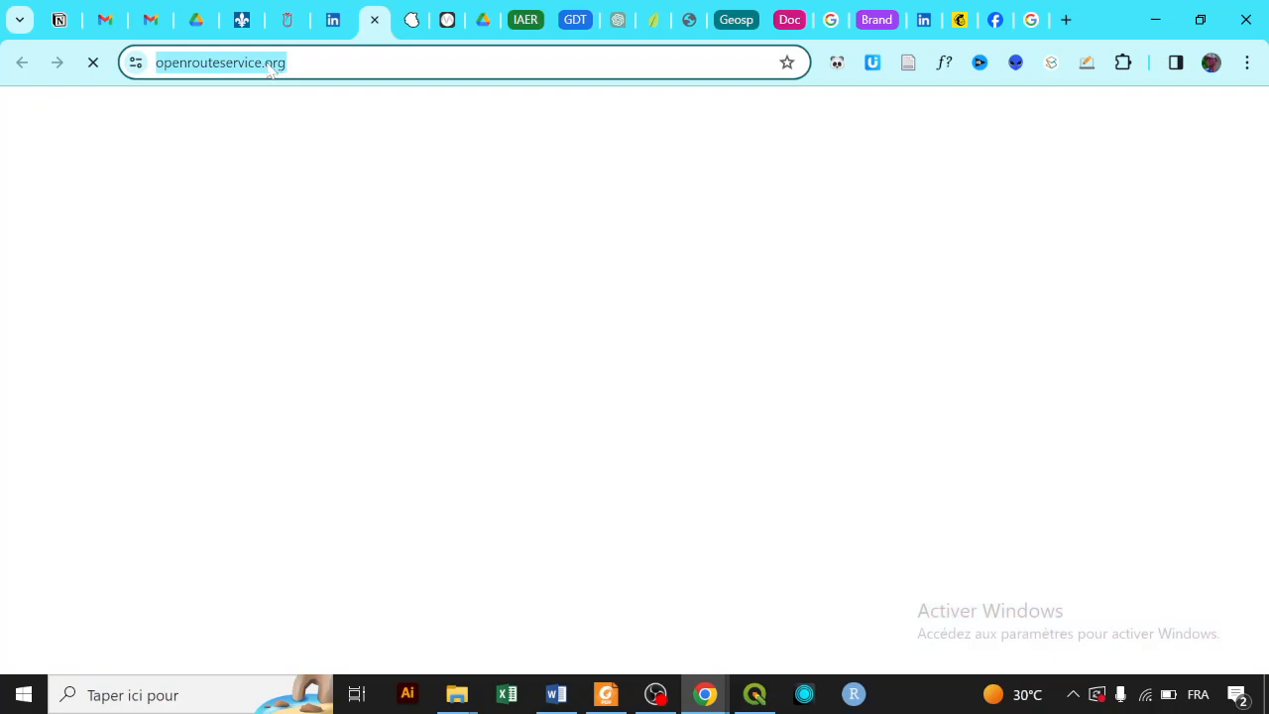
click(269, 68)
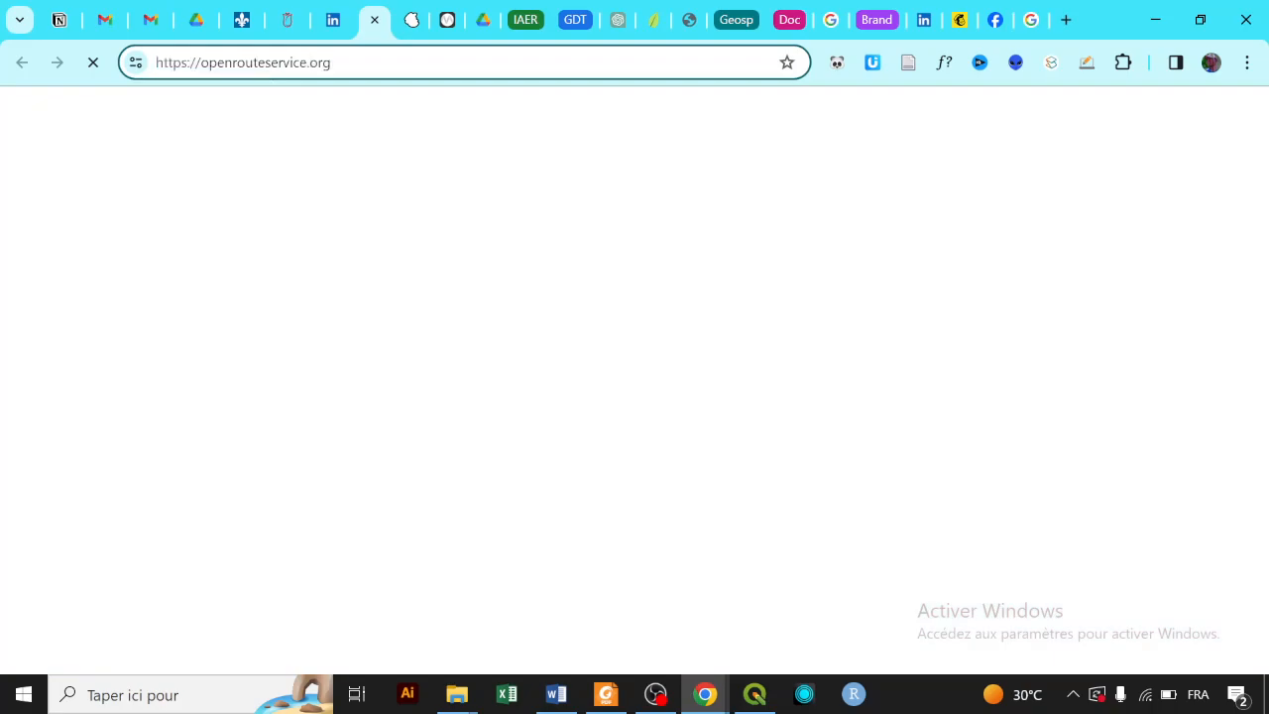
scroll(884, 278, down, 4)
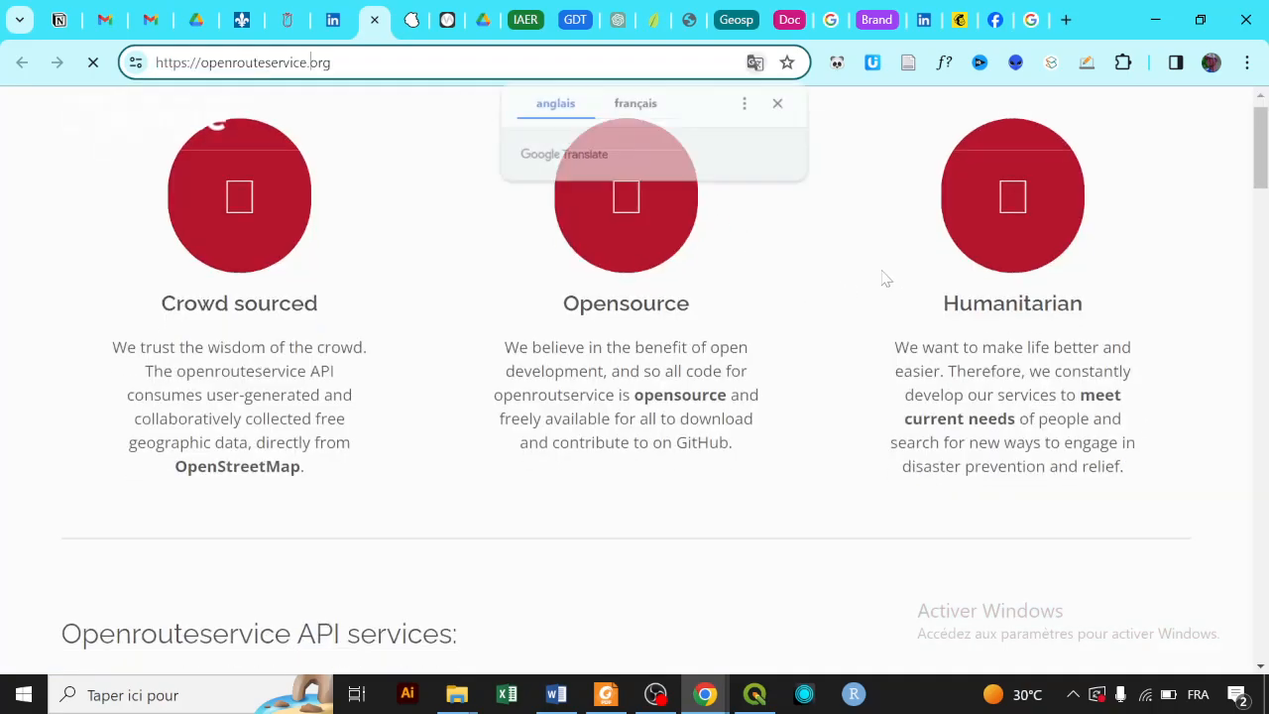
scroll(778, 318, up, 4)
scroll(505, 422, down, 7)
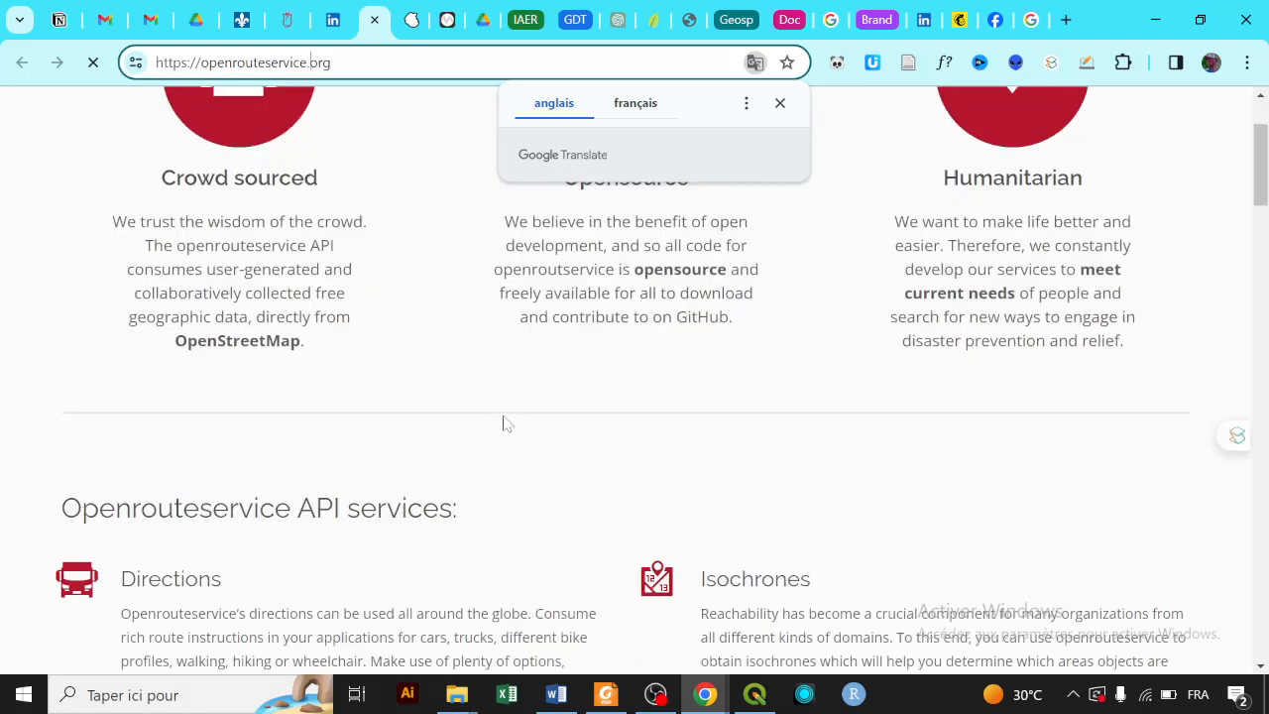
scroll(813, 149, up, 4)
scroll(813, 149, up, 8)
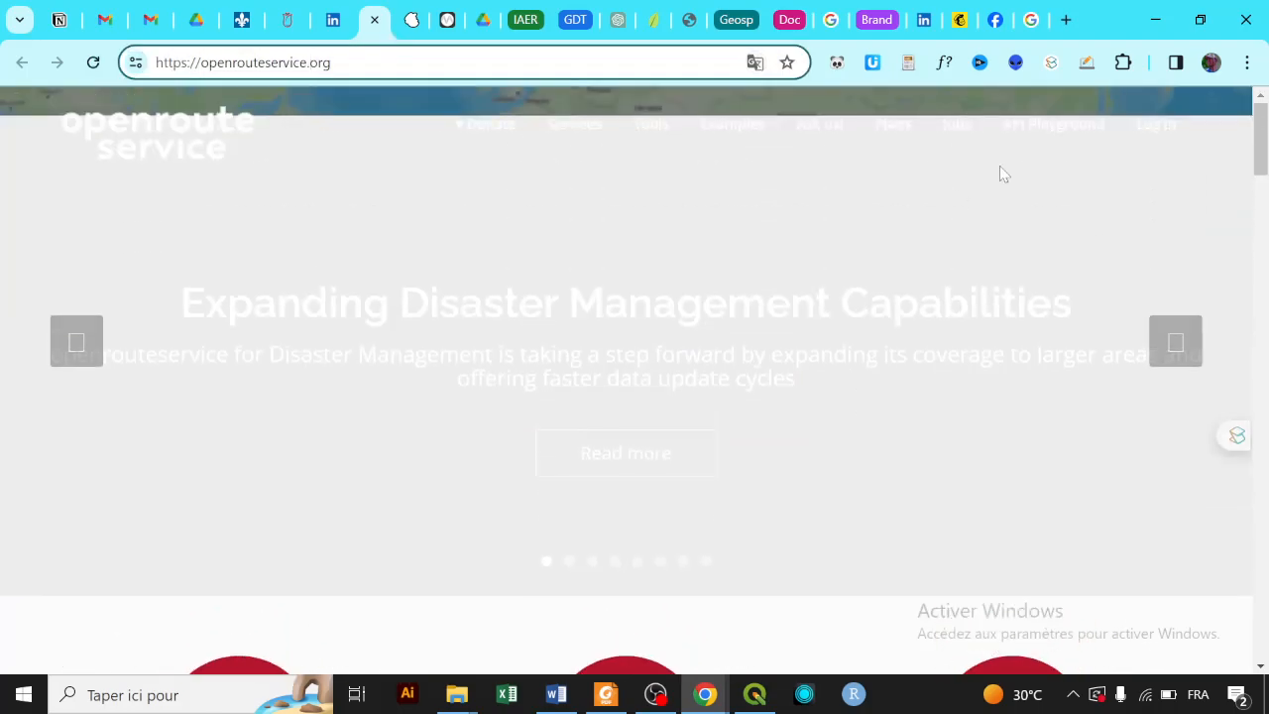
- Log in to the openrouteservice site with the GitHub account
click(1158, 125)
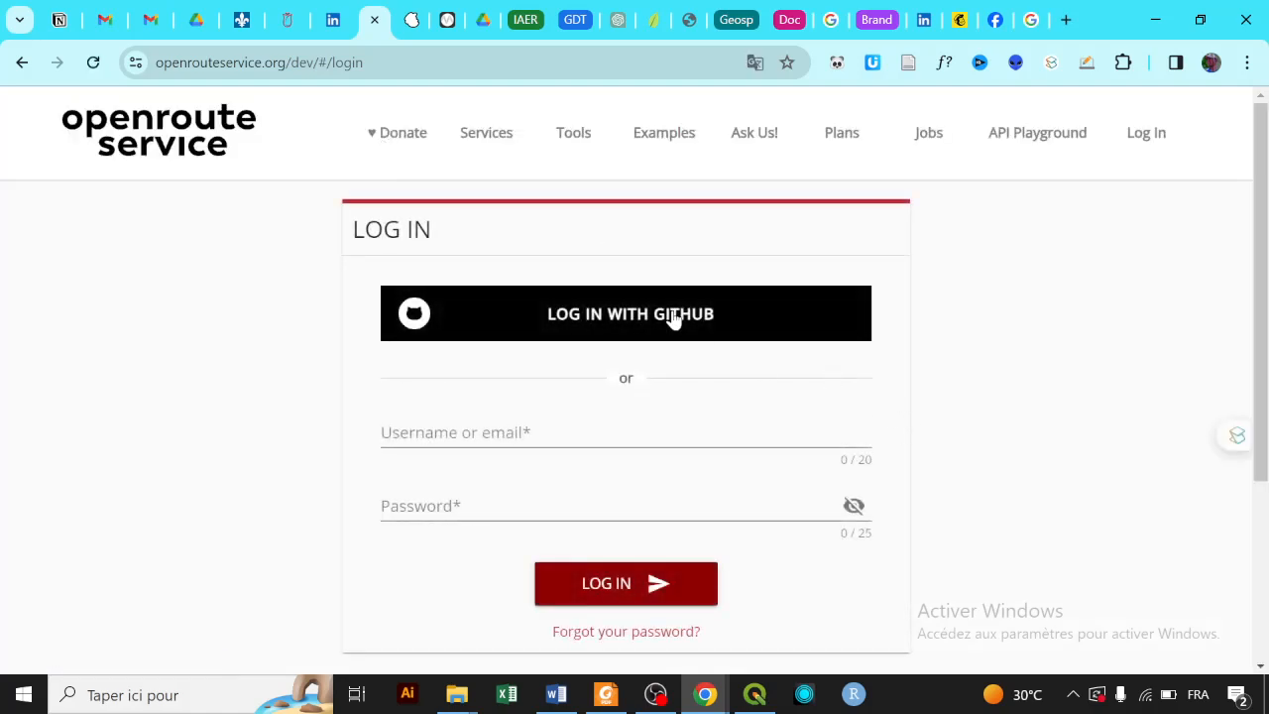
click(557, 458)
key(Tab)
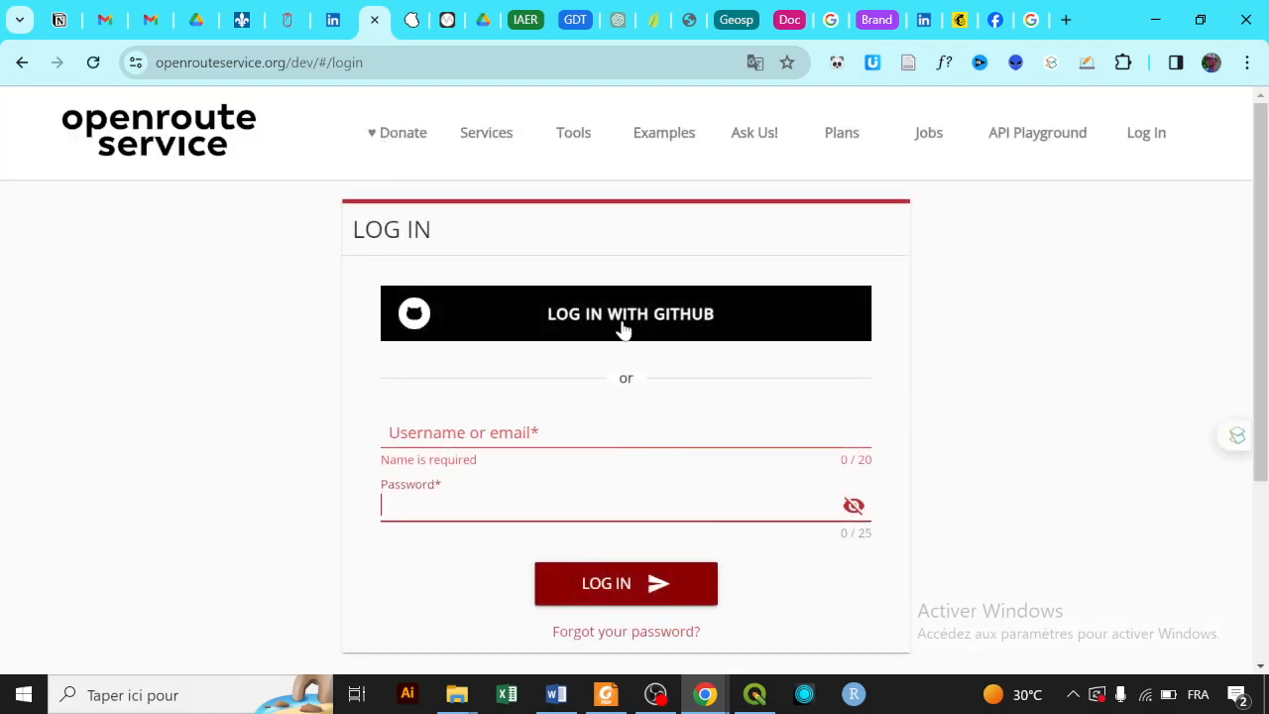
click(642, 318)
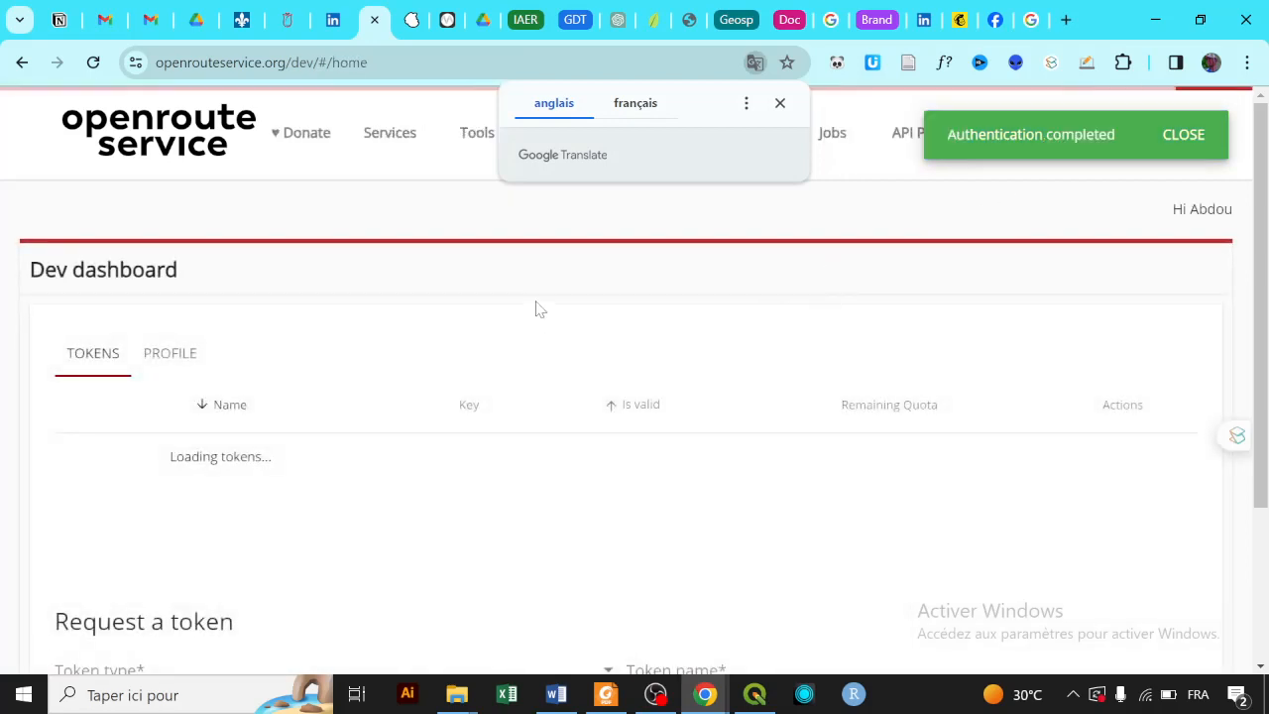
- Dismiss the translation prompt, then find my_token in the dashboard's token list and pick its API key
click(779, 105)
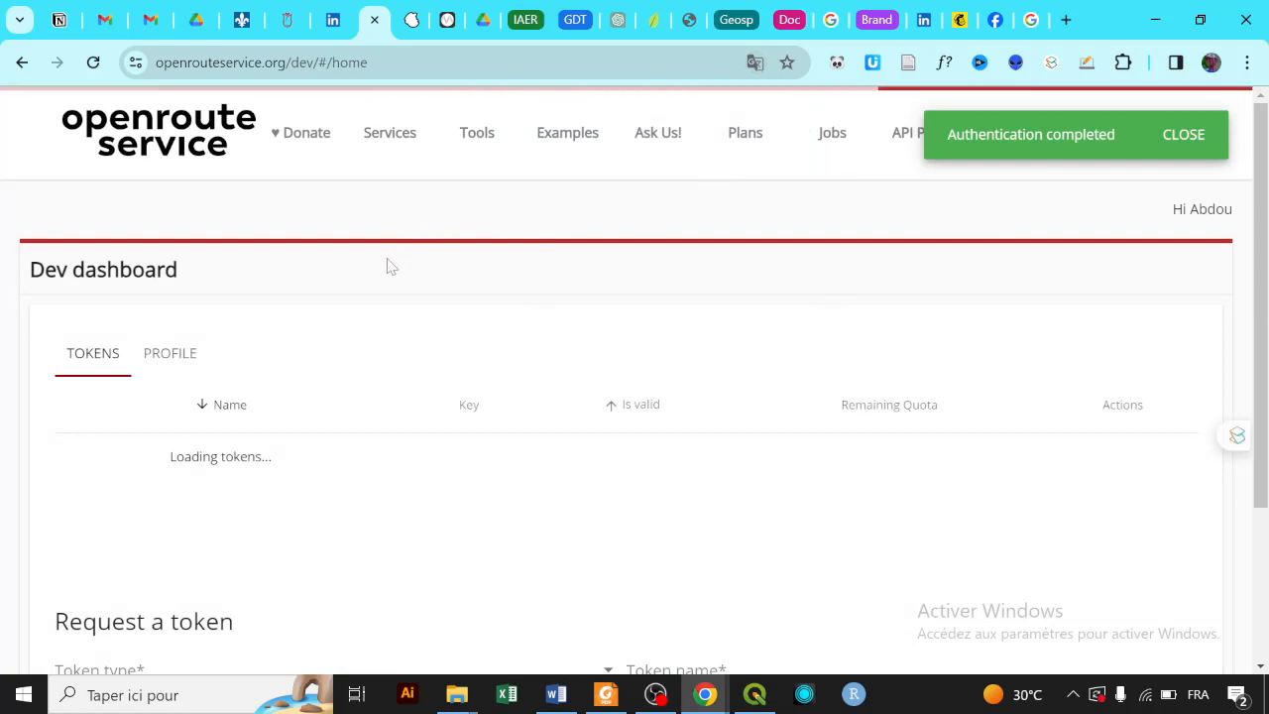
scroll(384, 273, down, 2)
scroll(487, 340, down, 1)
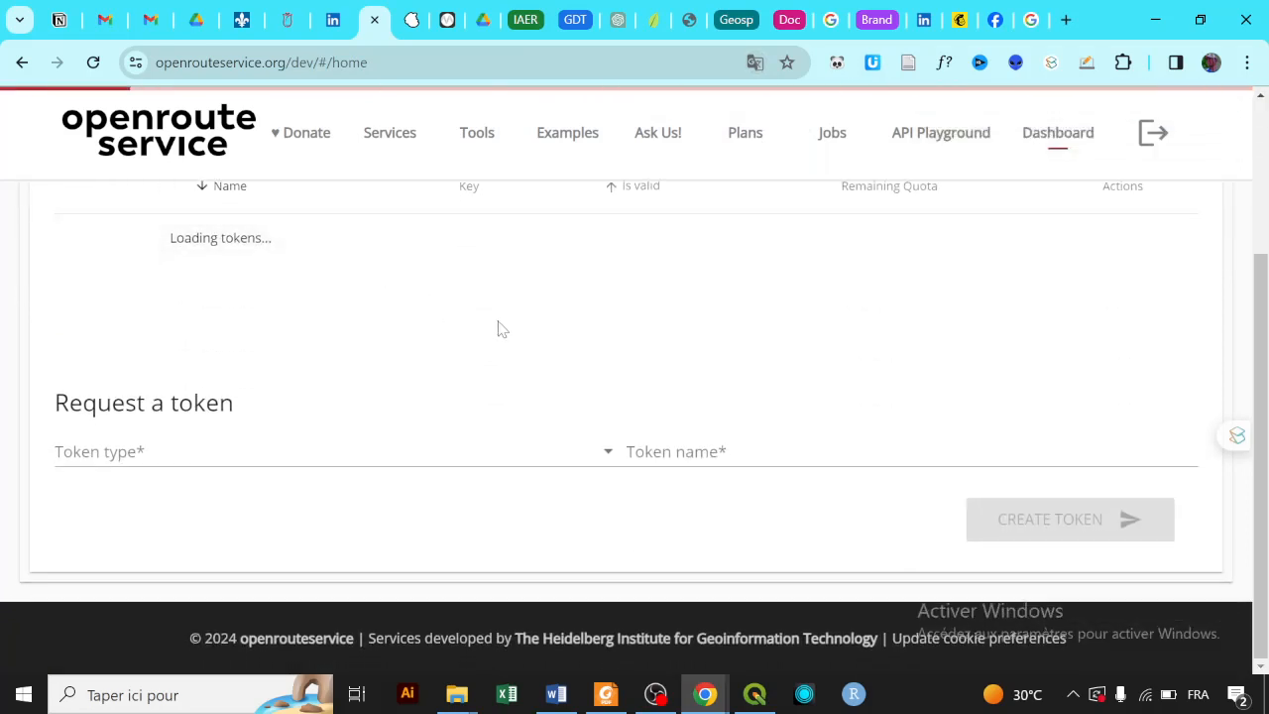
scroll(498, 328, up, 3)
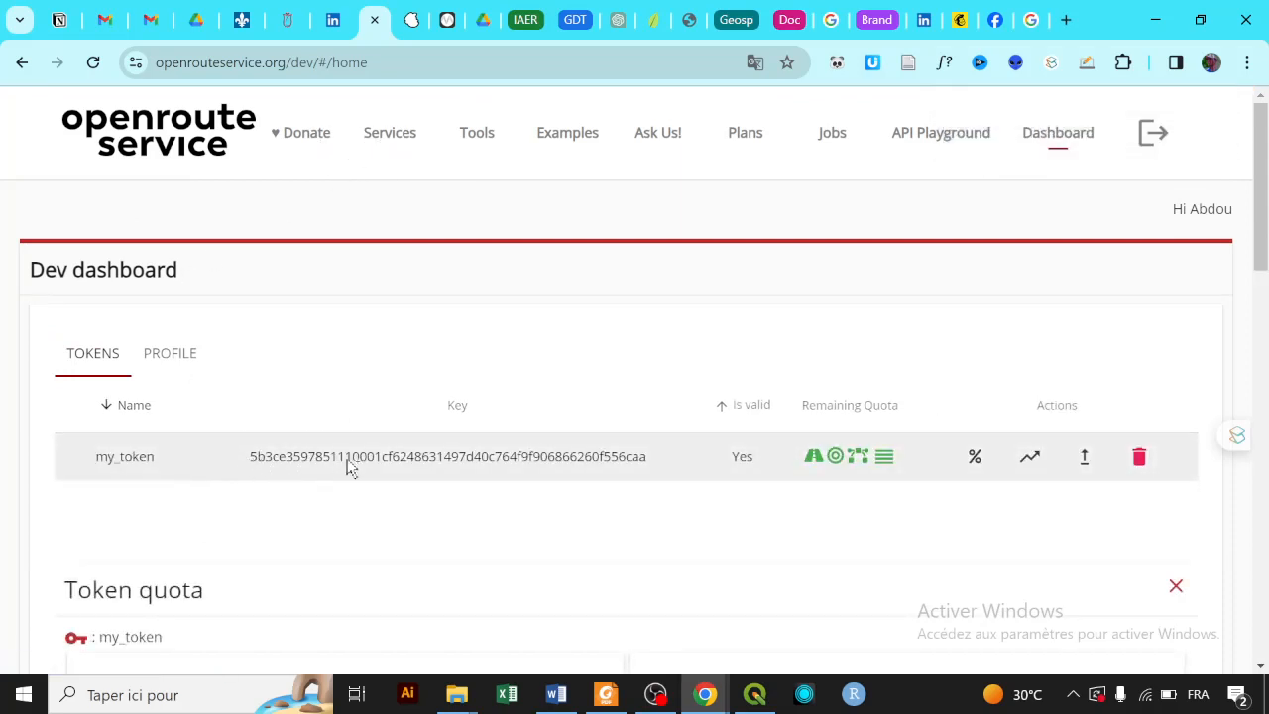
click(527, 467)
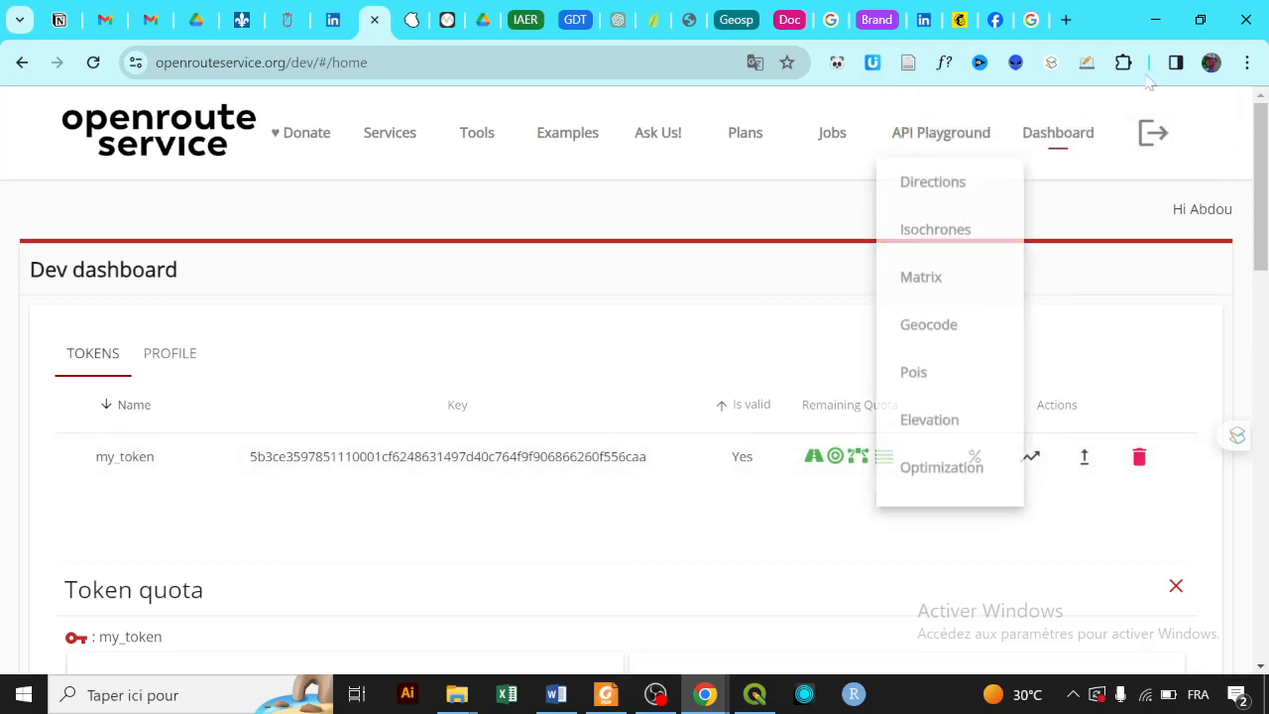
- Switch to QGIS and make villages_et_localites_senegal the active layer
click(755, 694)
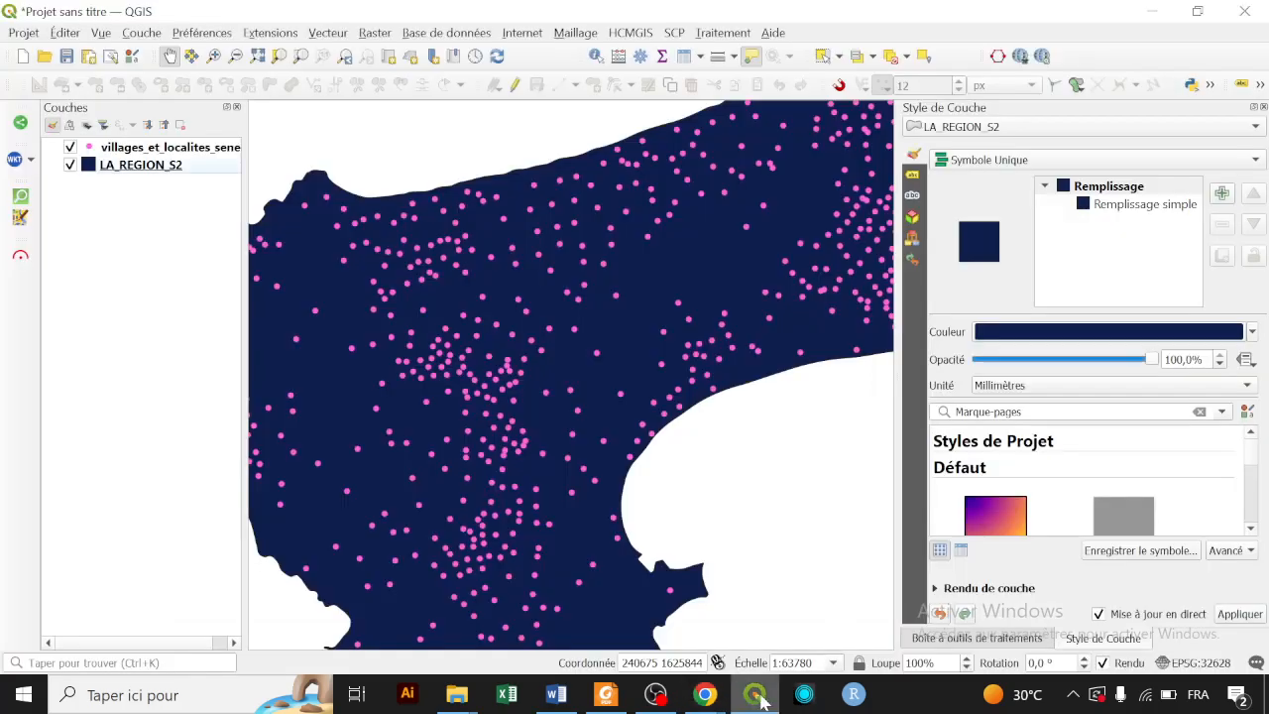
click(174, 176)
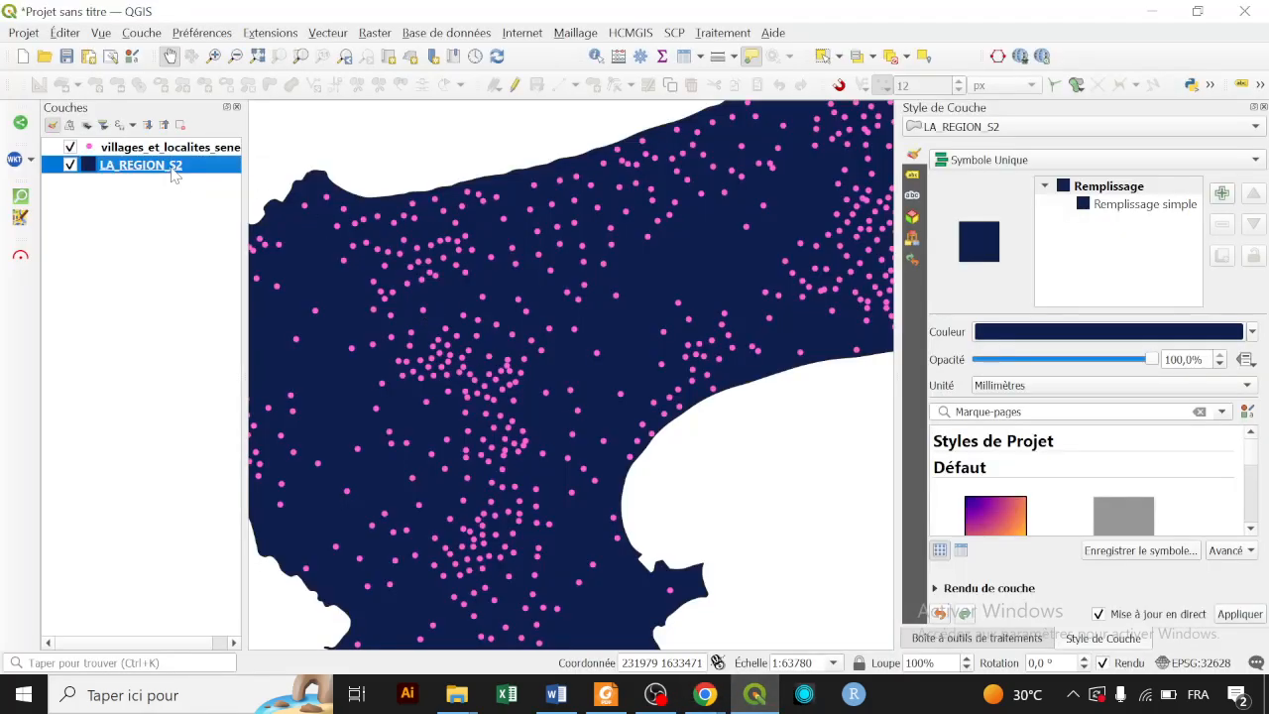
click(147, 151)
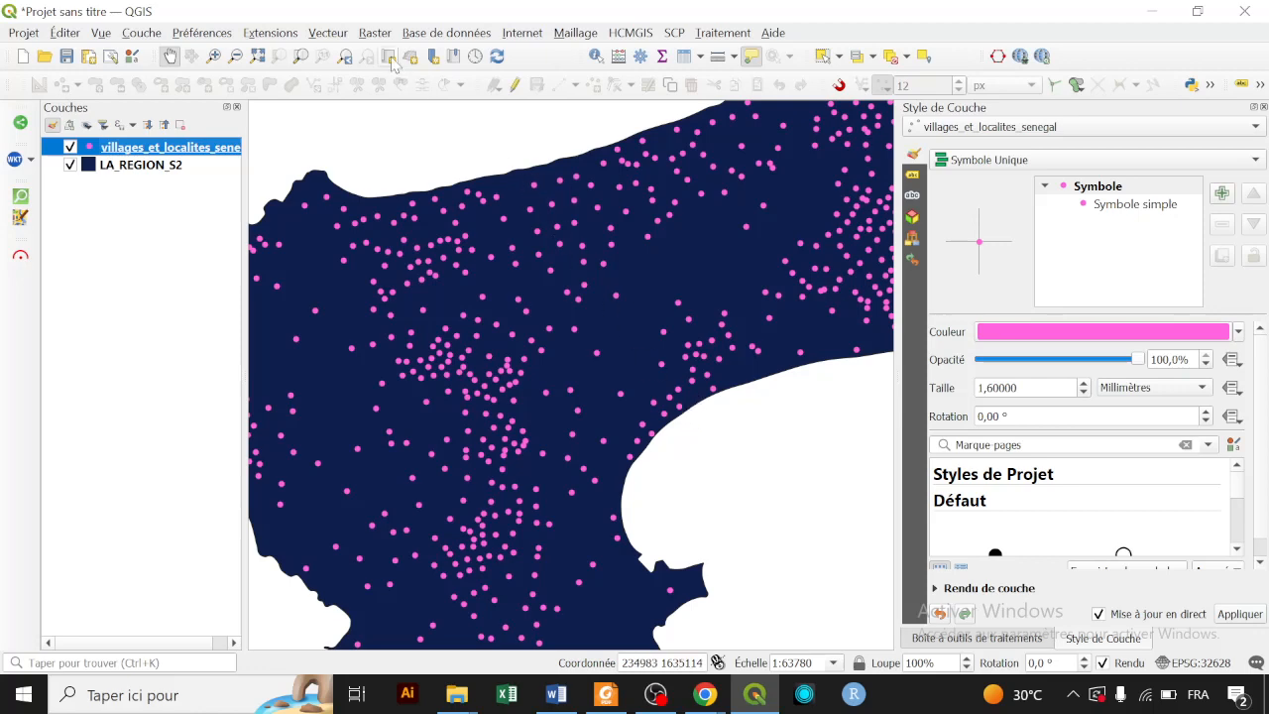
- Search the extension manager for "ors", abandoning the repository search, and view the ORS Tools plugin's details
click(271, 33)
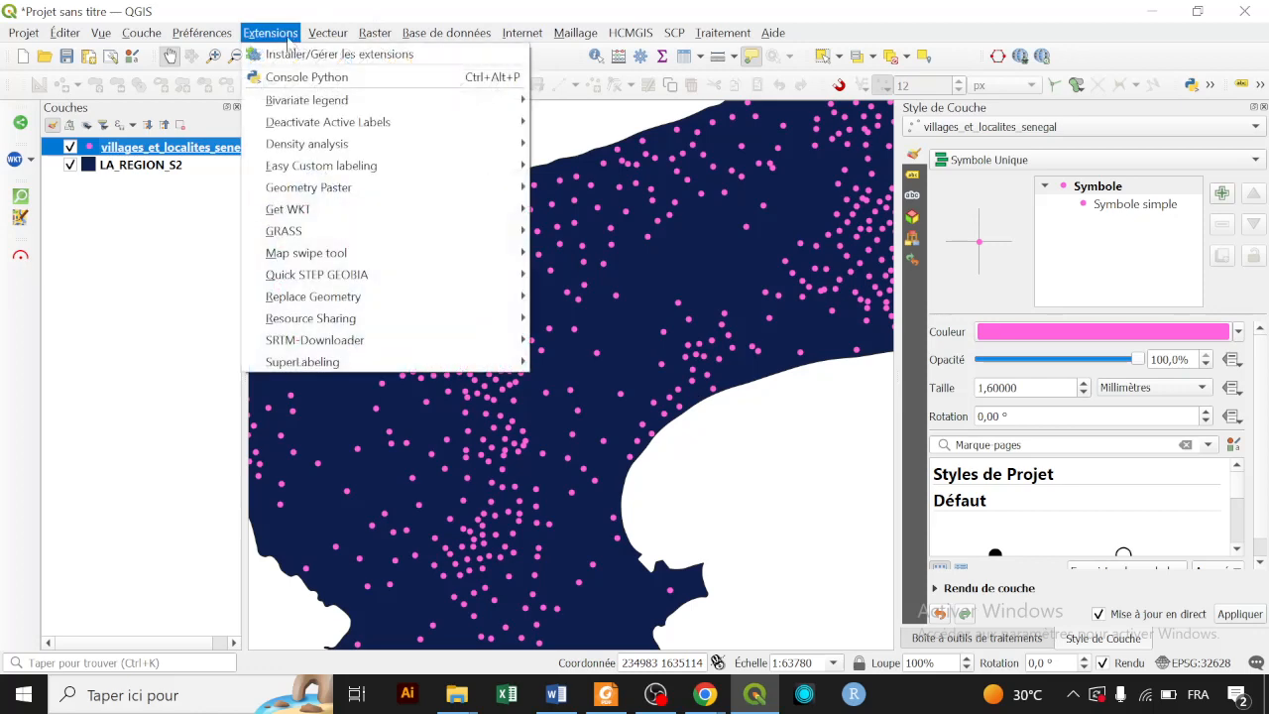
click(287, 50)
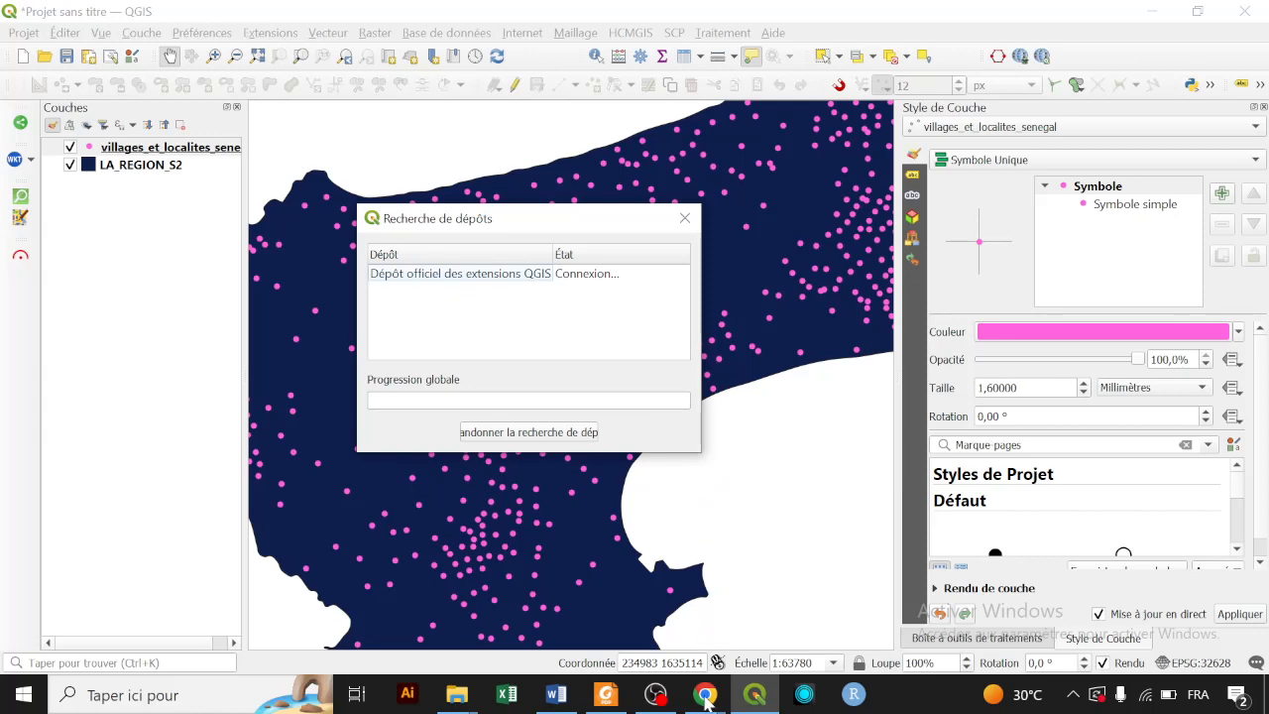
mouse_move(705, 694)
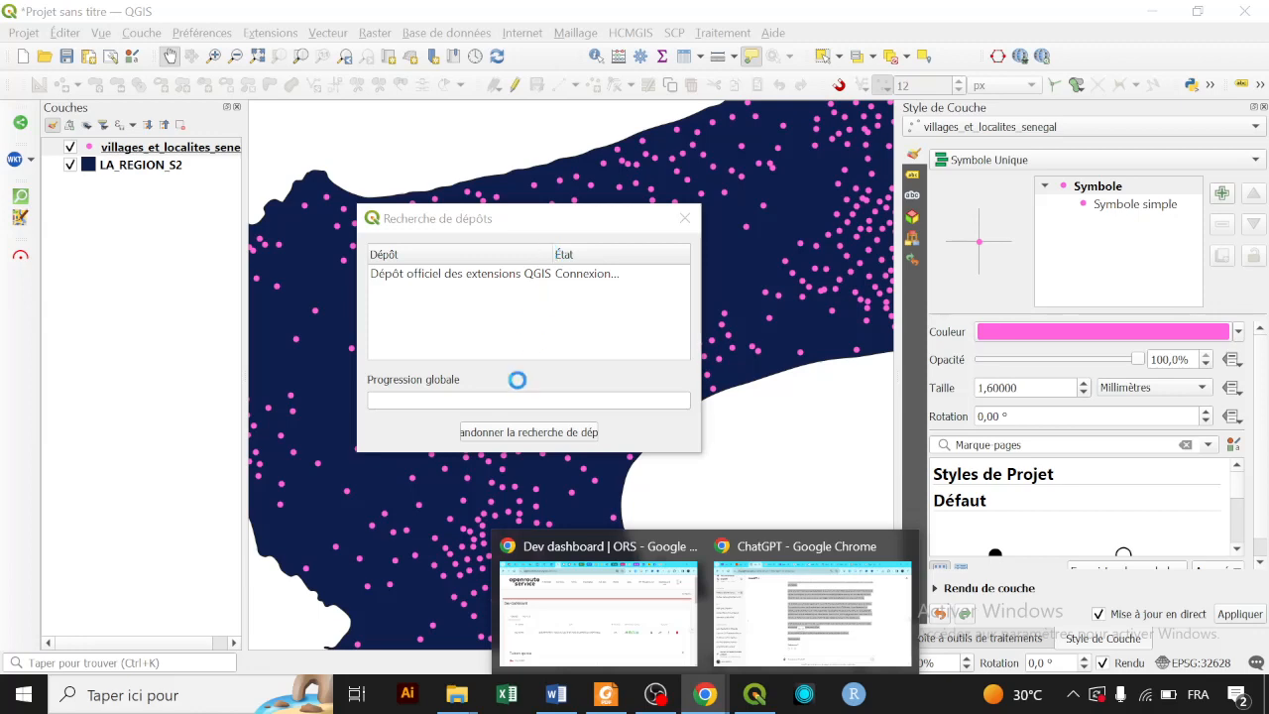
click(522, 430)
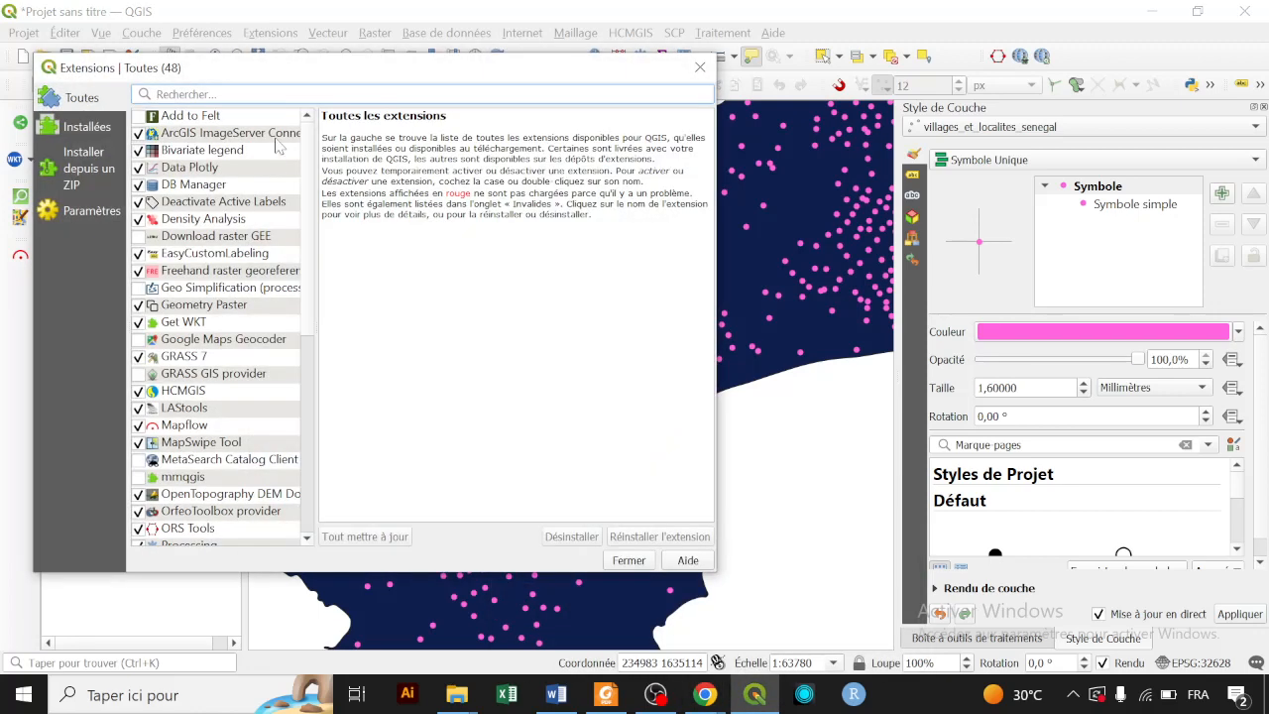
text(ors)
click(249, 116)
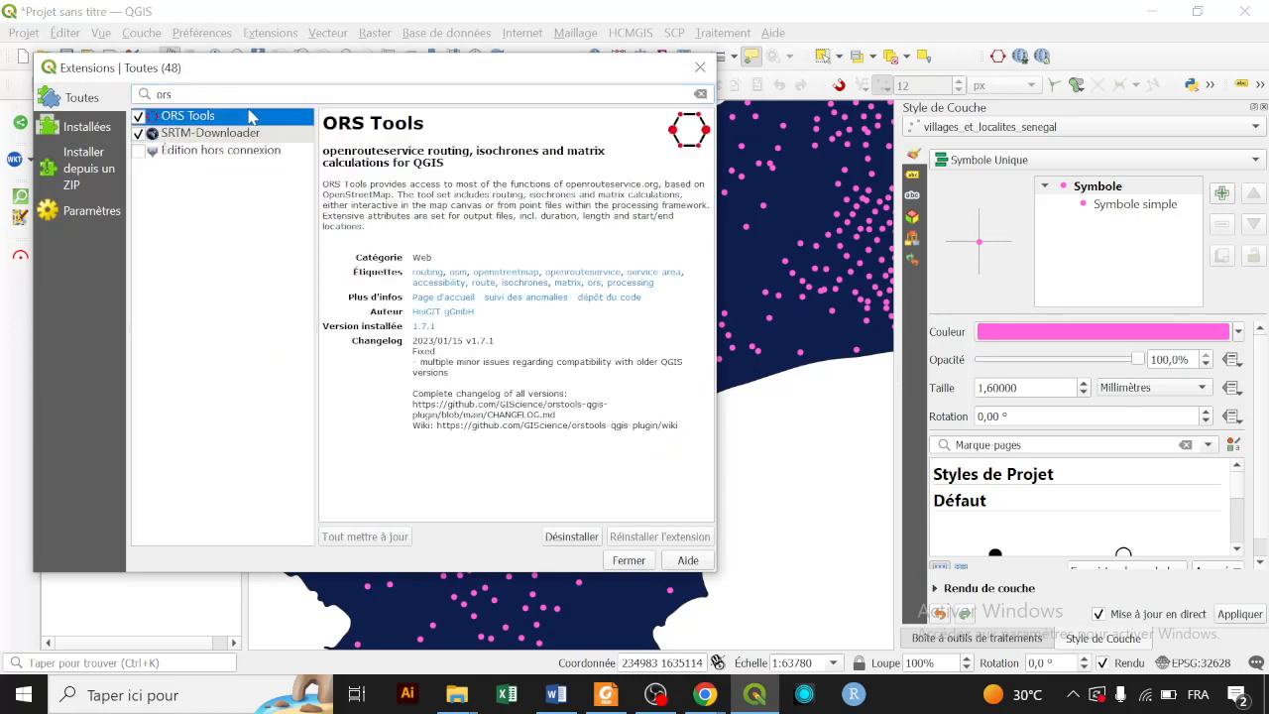
click(629, 561)
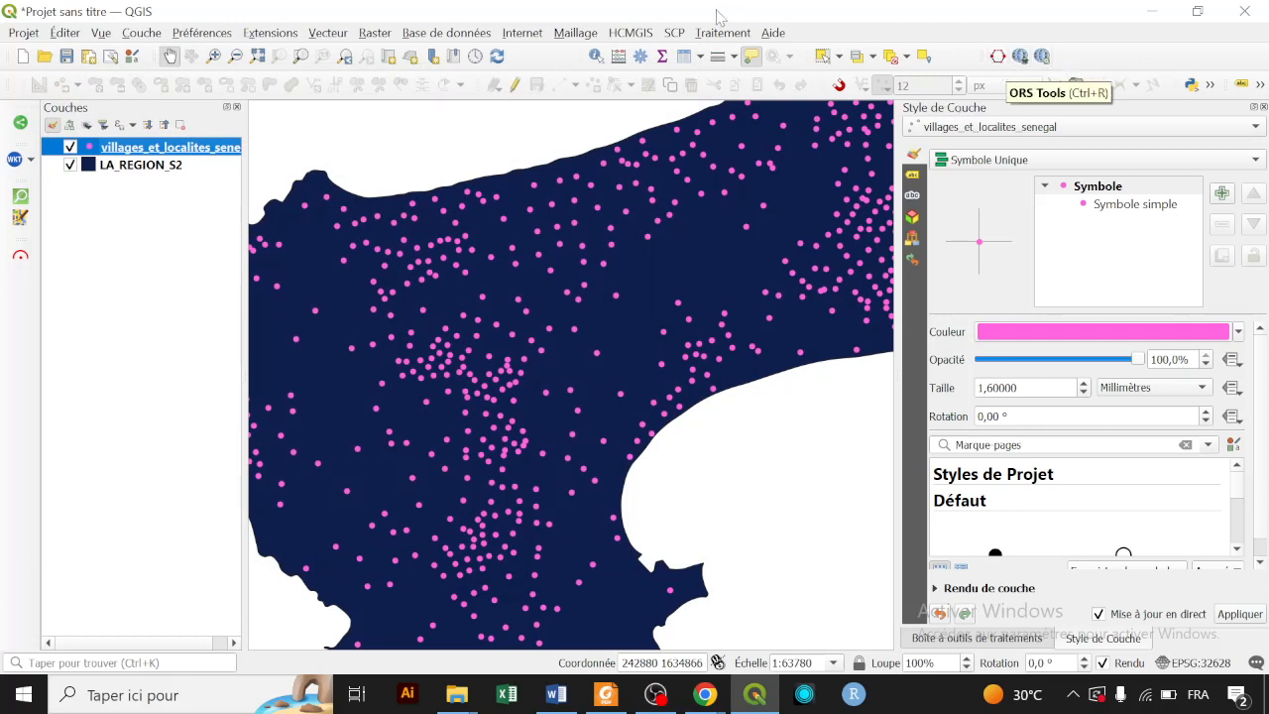
- Open the ORS Tools dialog and reposition it toward the upper part of the screen
click(522, 33)
mouse_move(589, 56)
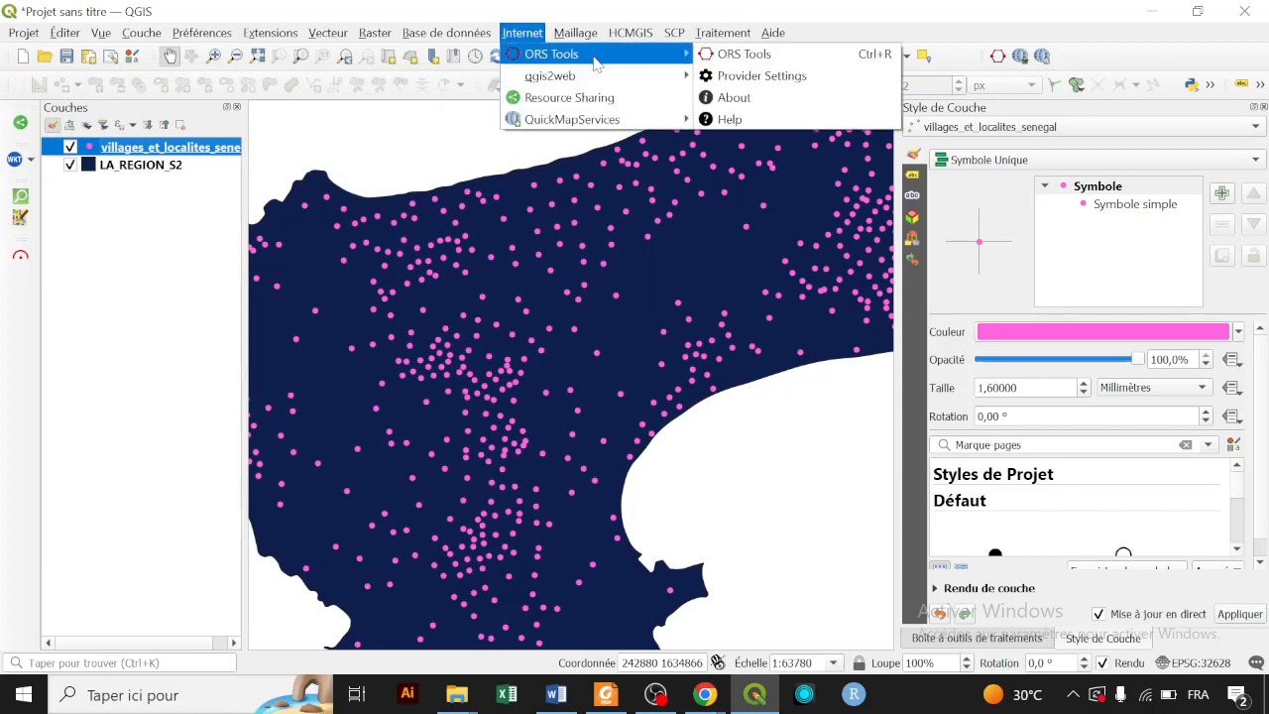
click(799, 60)
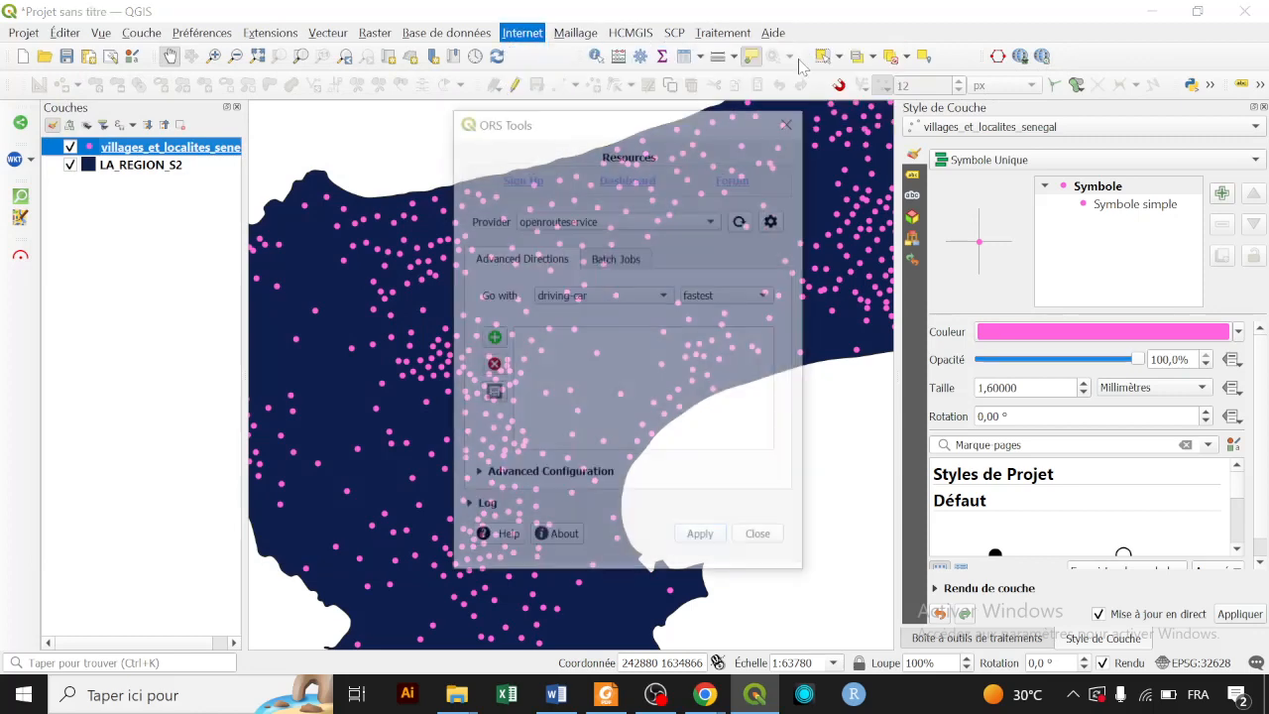
drag(791, 92, 812, 42)
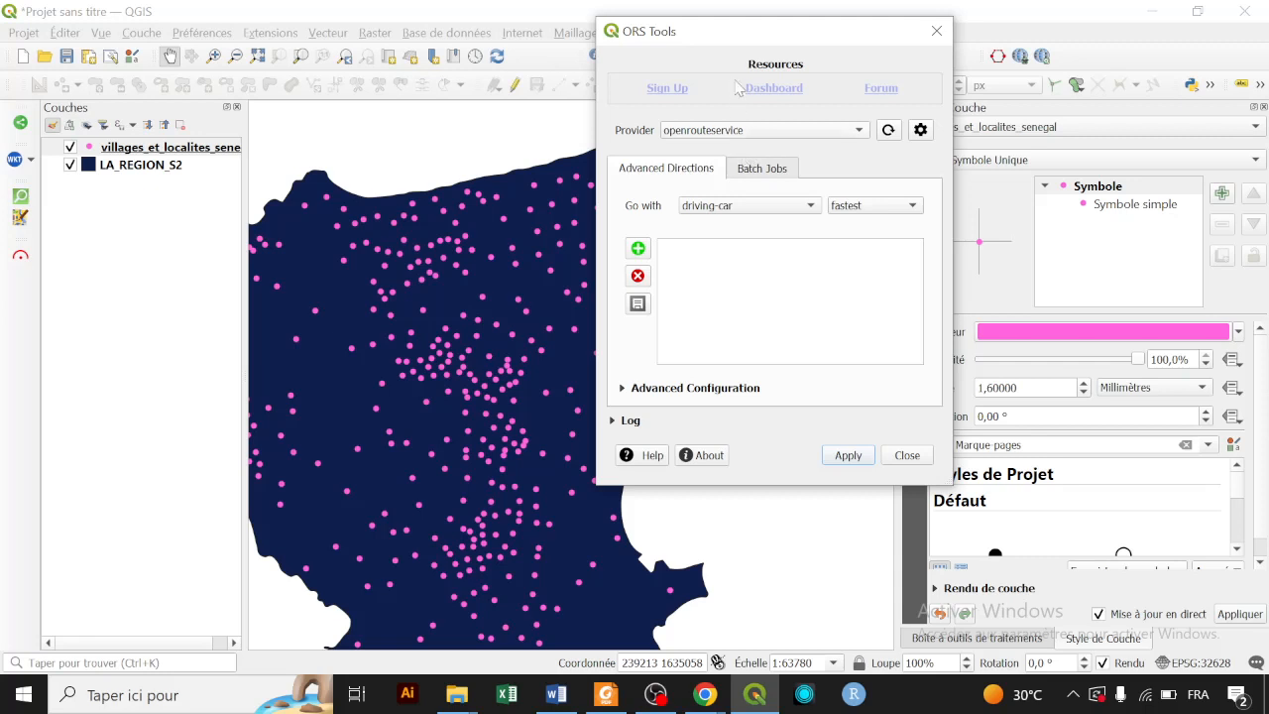
- Keep openrouteservice as the provider, paste the API key into its provider settings and accept them
click(721, 133)
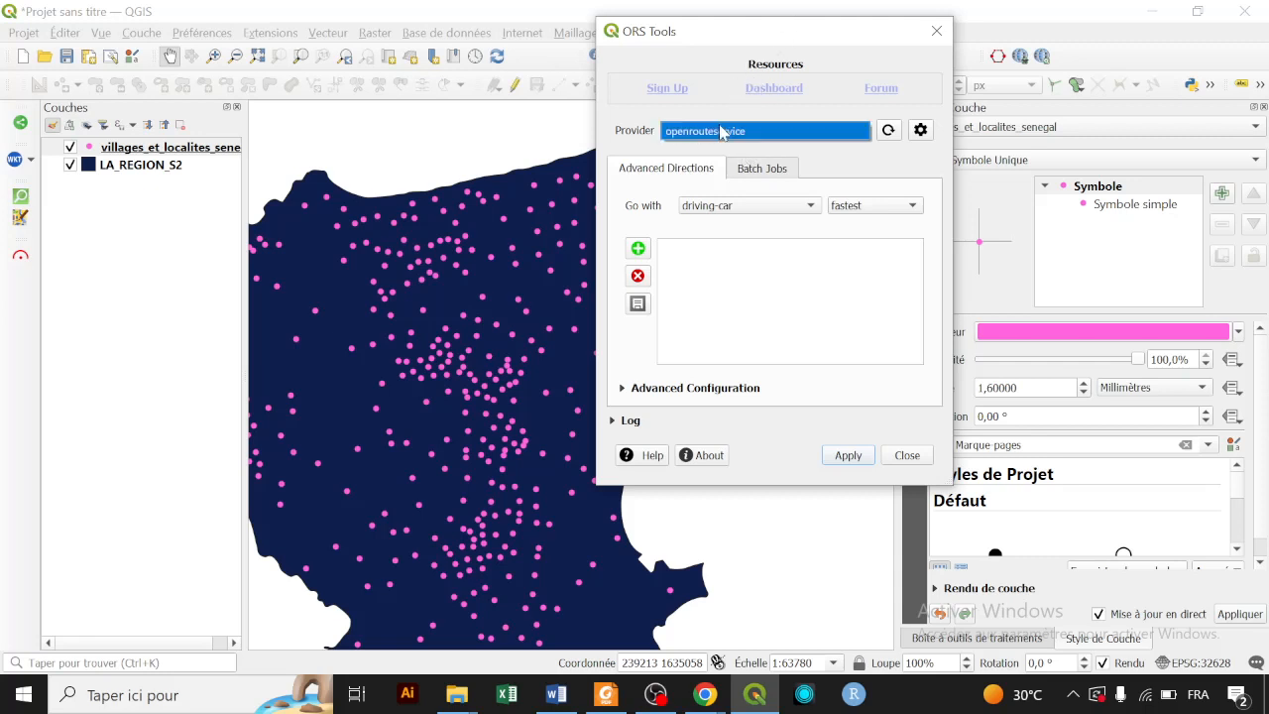
click(721, 133)
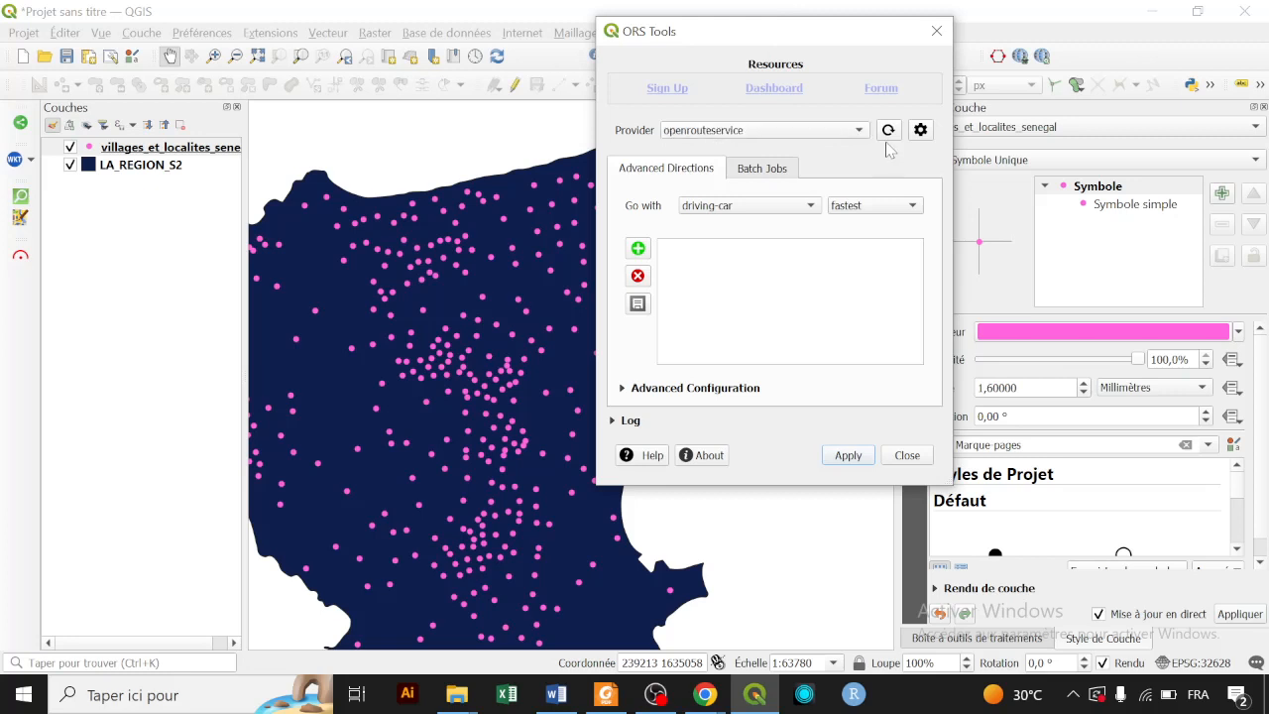
click(920, 133)
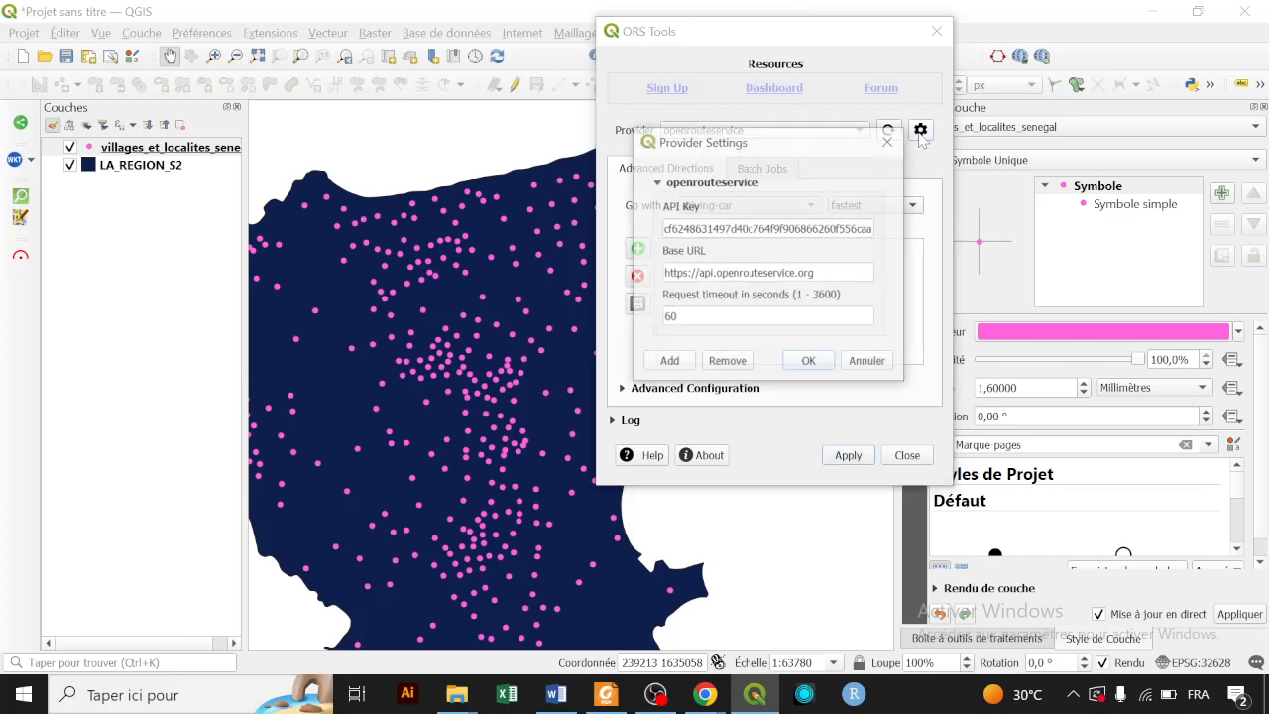
drag(873, 229, 671, 230)
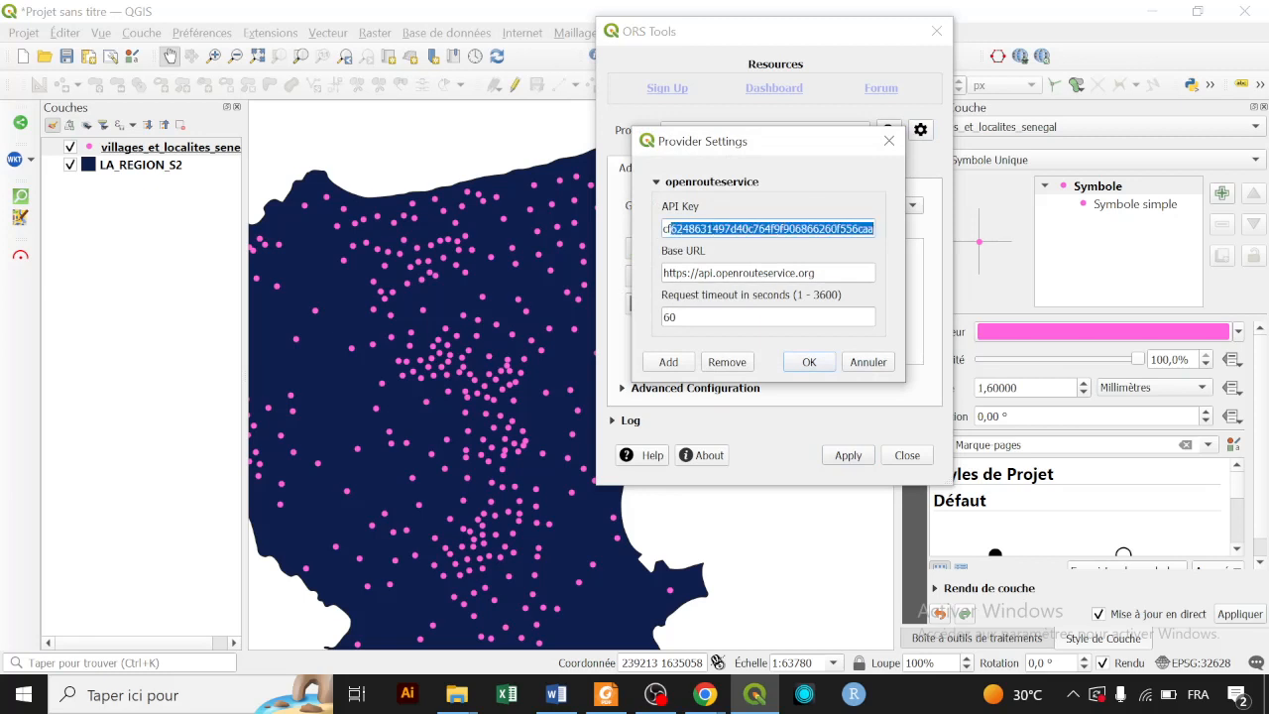
click(859, 229)
key(ctrl+a)
key(ctrl+c)
right_click(838, 229)
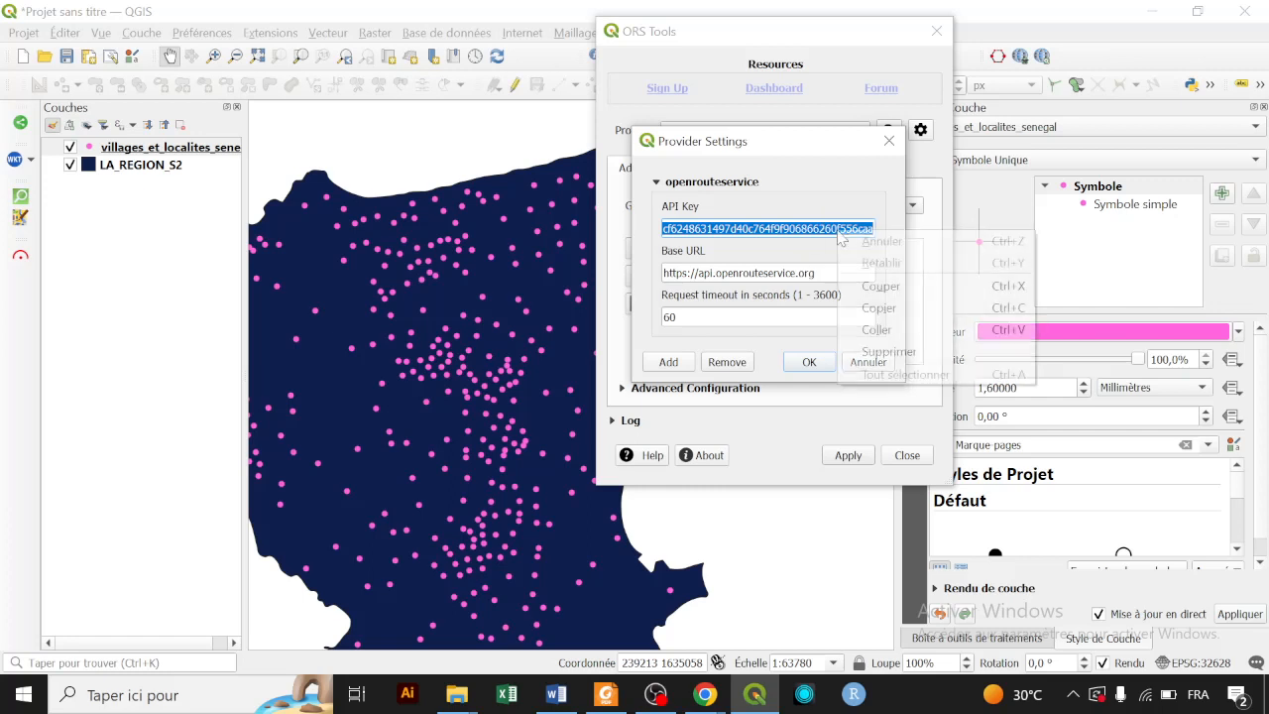
click(895, 334)
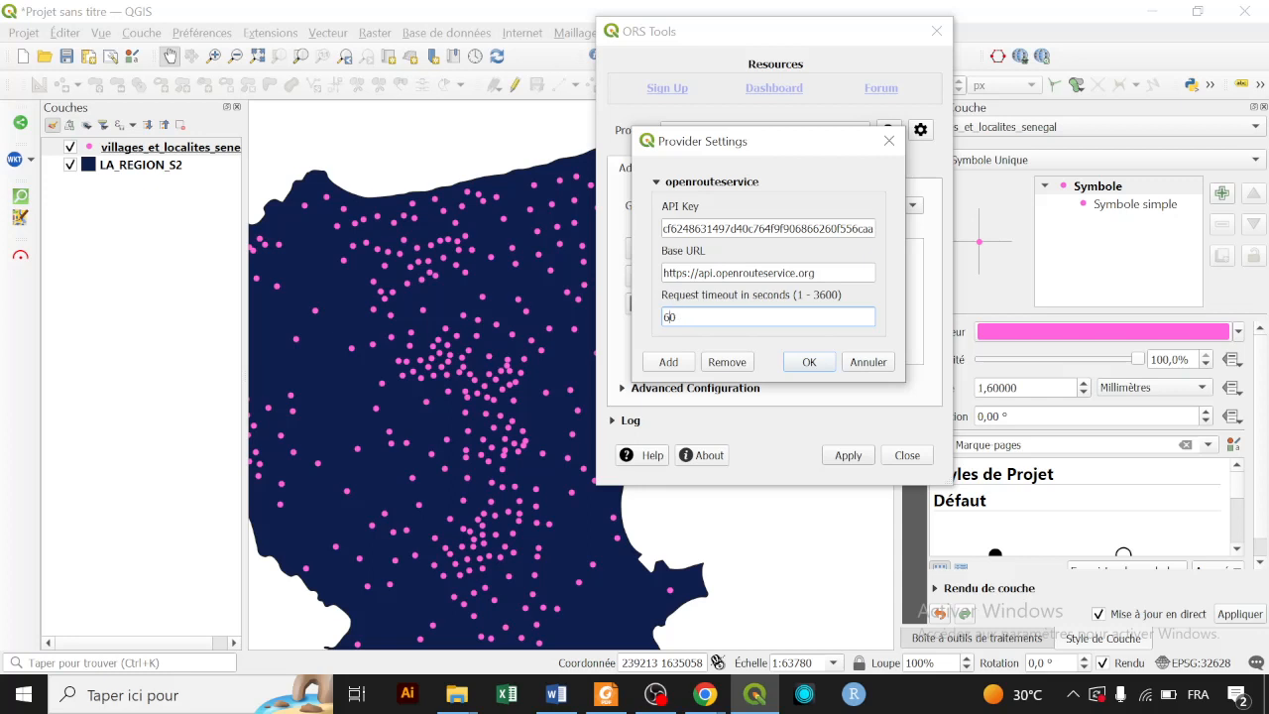
click(809, 362)
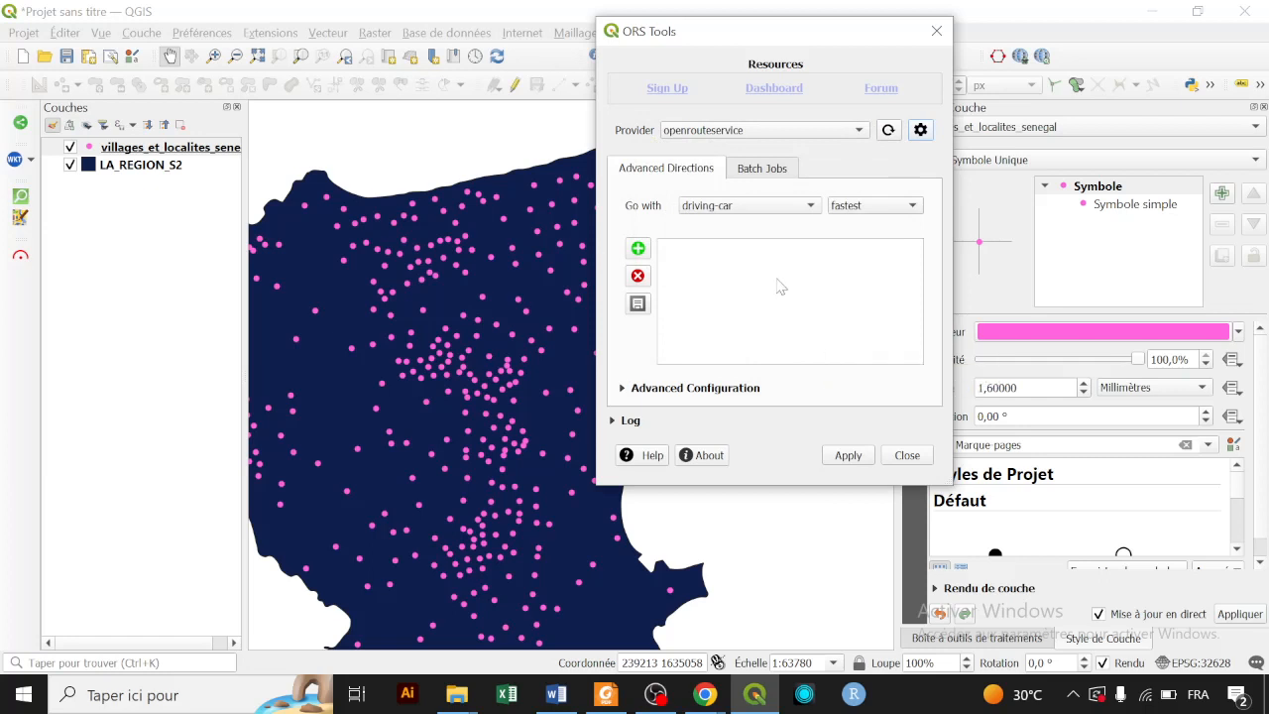
- Start the batch directions tool for a single point layer, move its dialog into view and choose driving-car as the travel mode
click(774, 170)
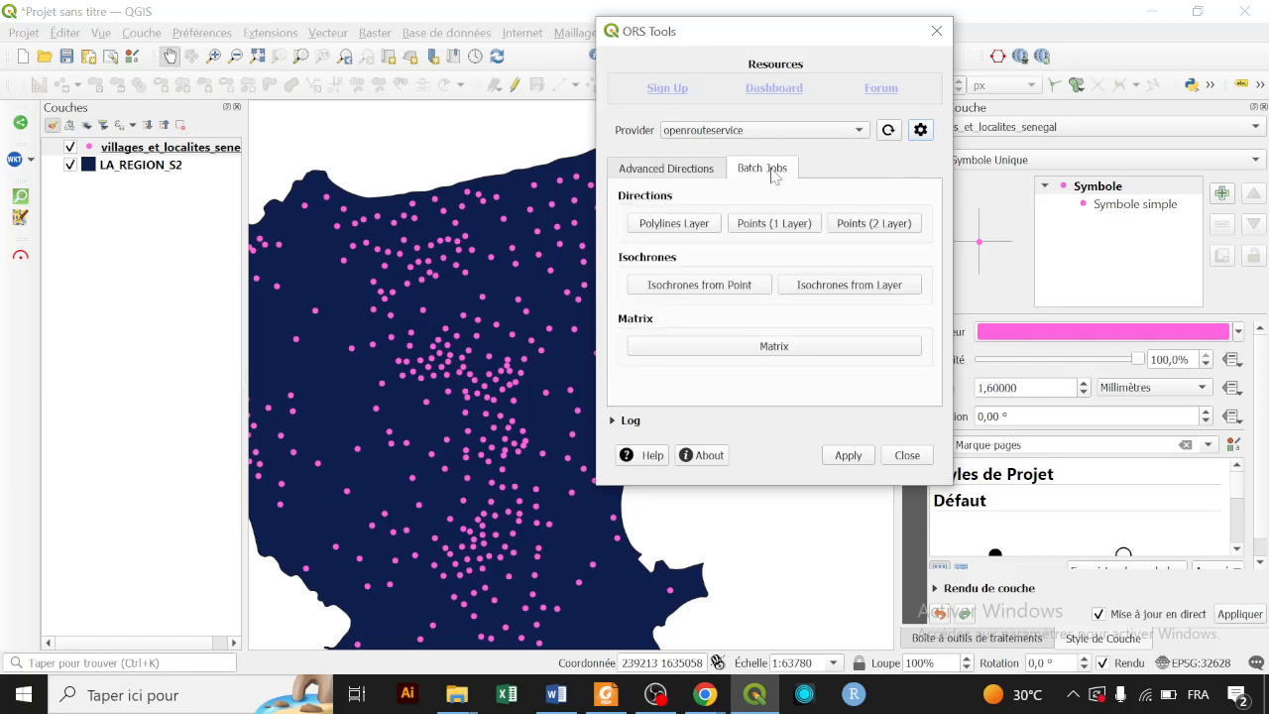
click(783, 225)
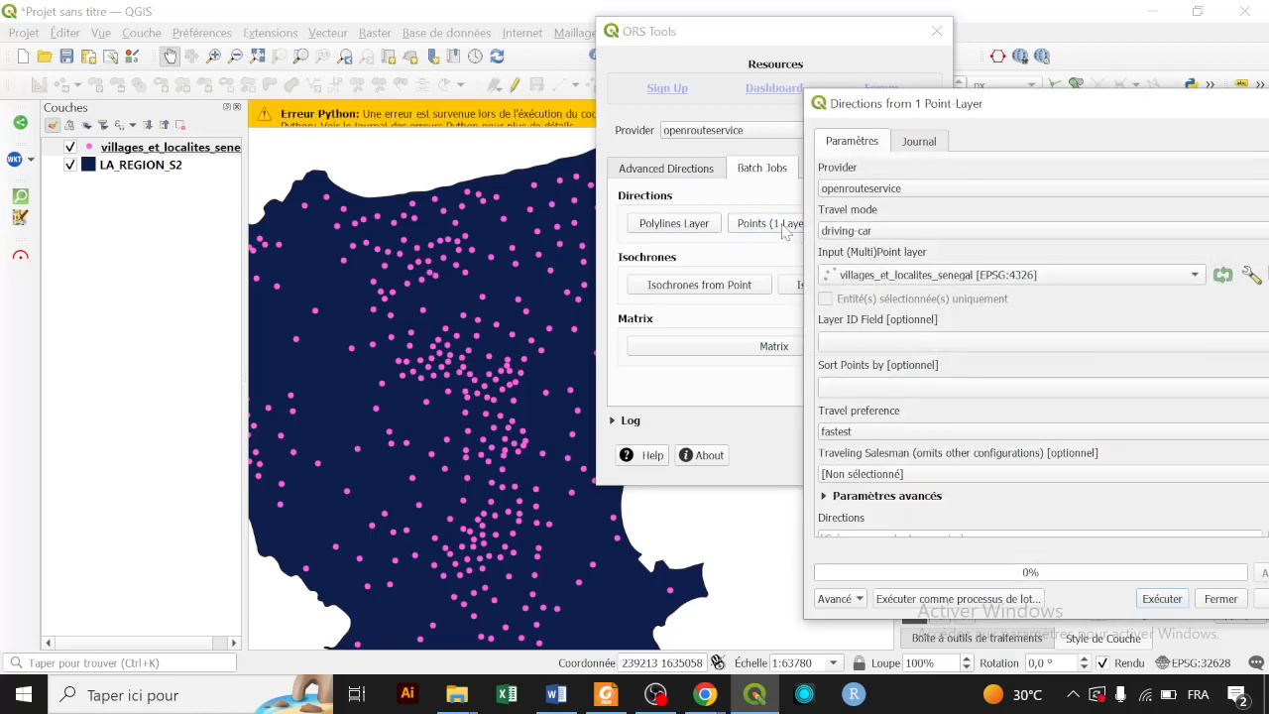
drag(962, 116, 662, 64)
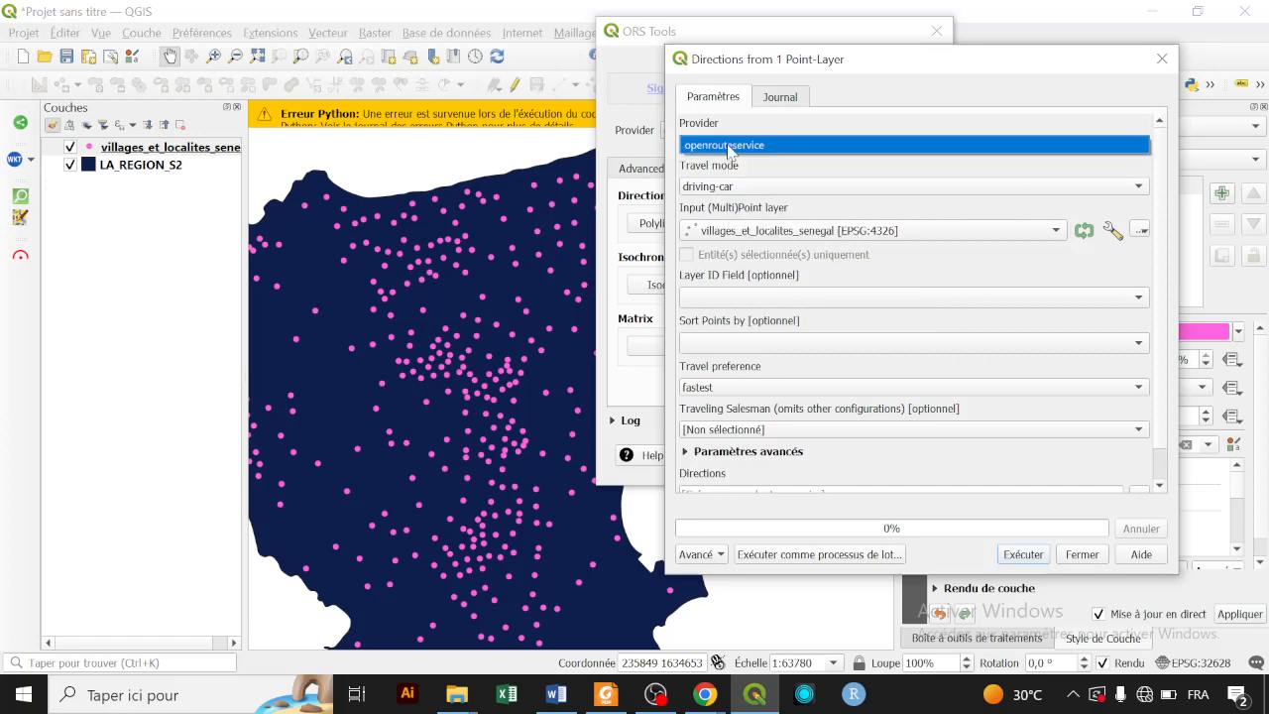
click(738, 189)
click(773, 187)
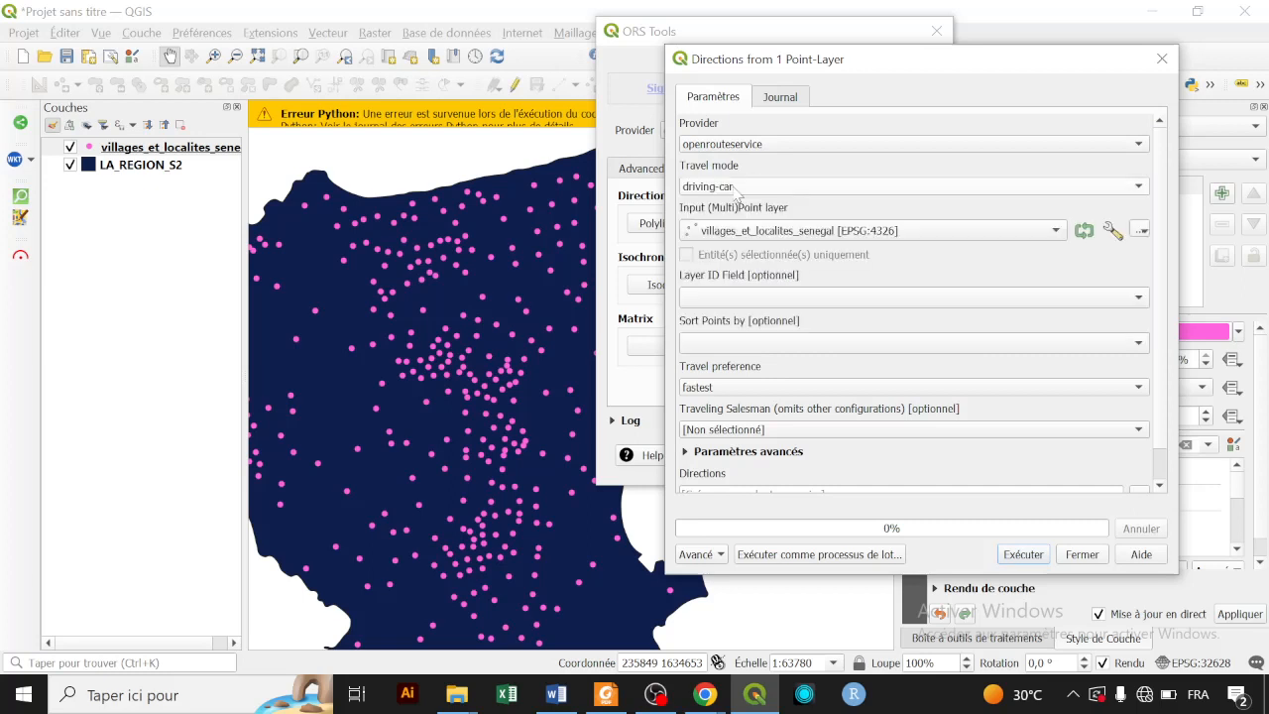
click(772, 188)
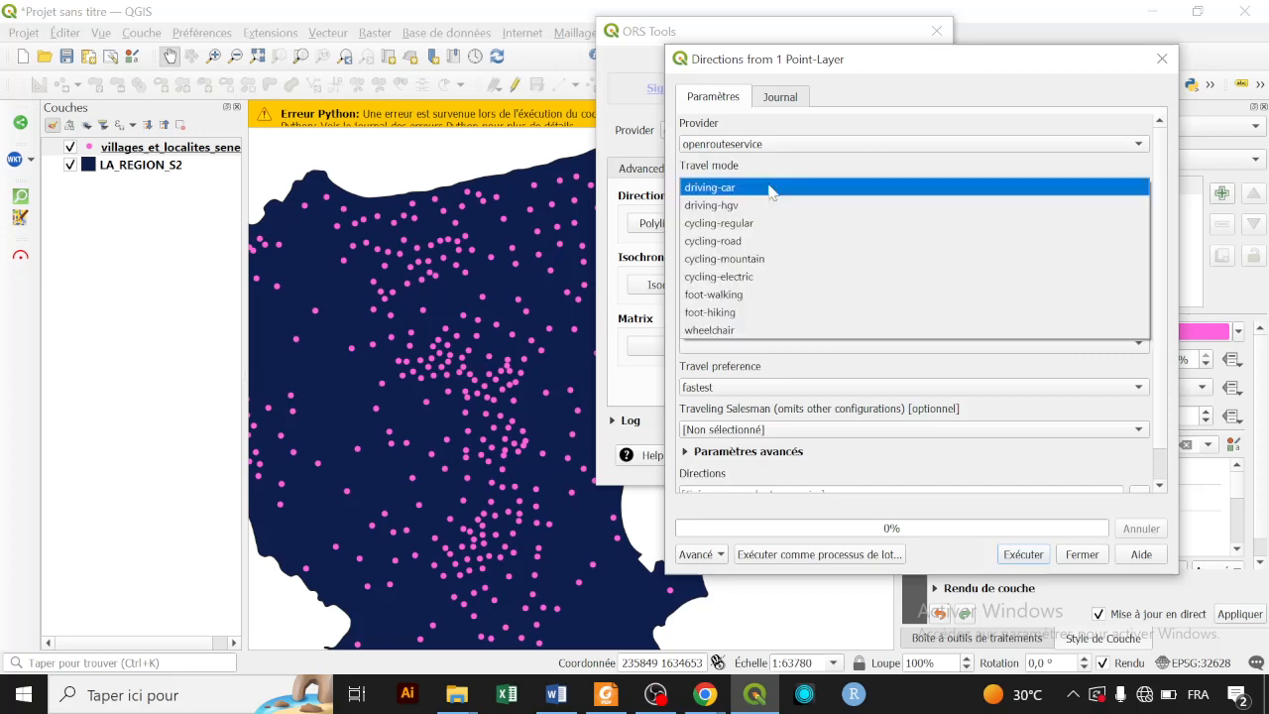
click(771, 190)
click(766, 190)
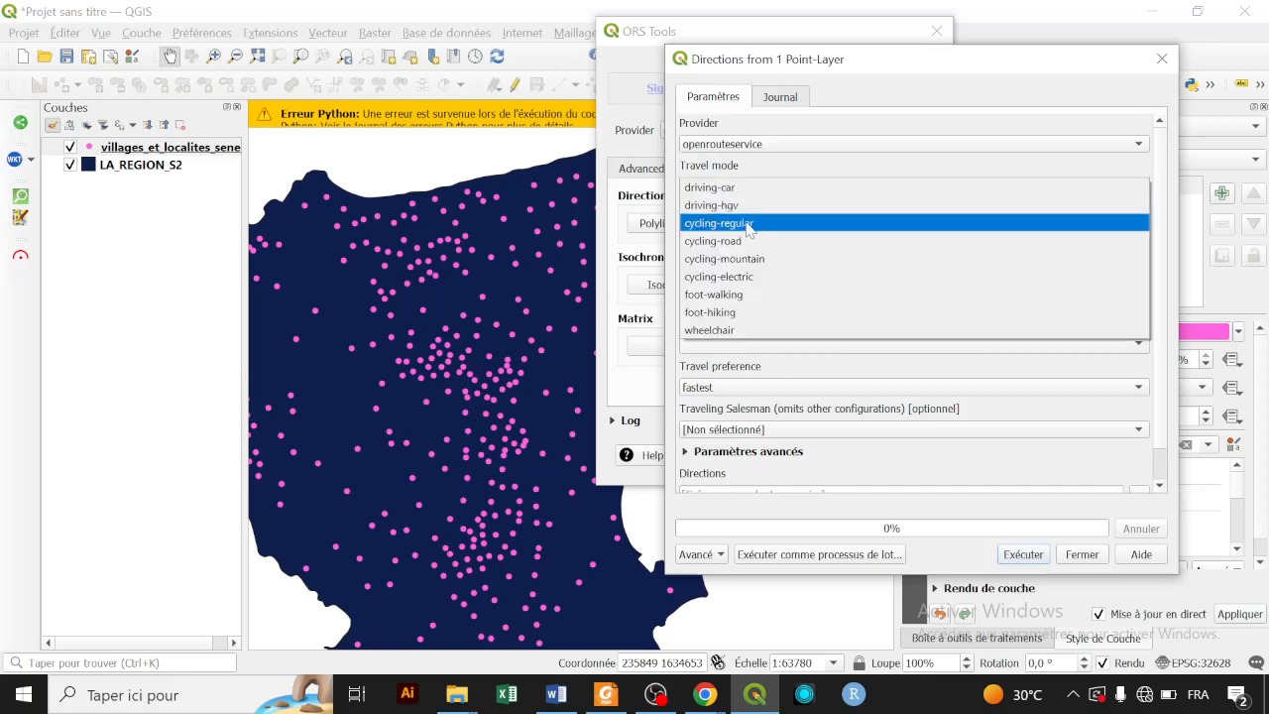
click(754, 188)
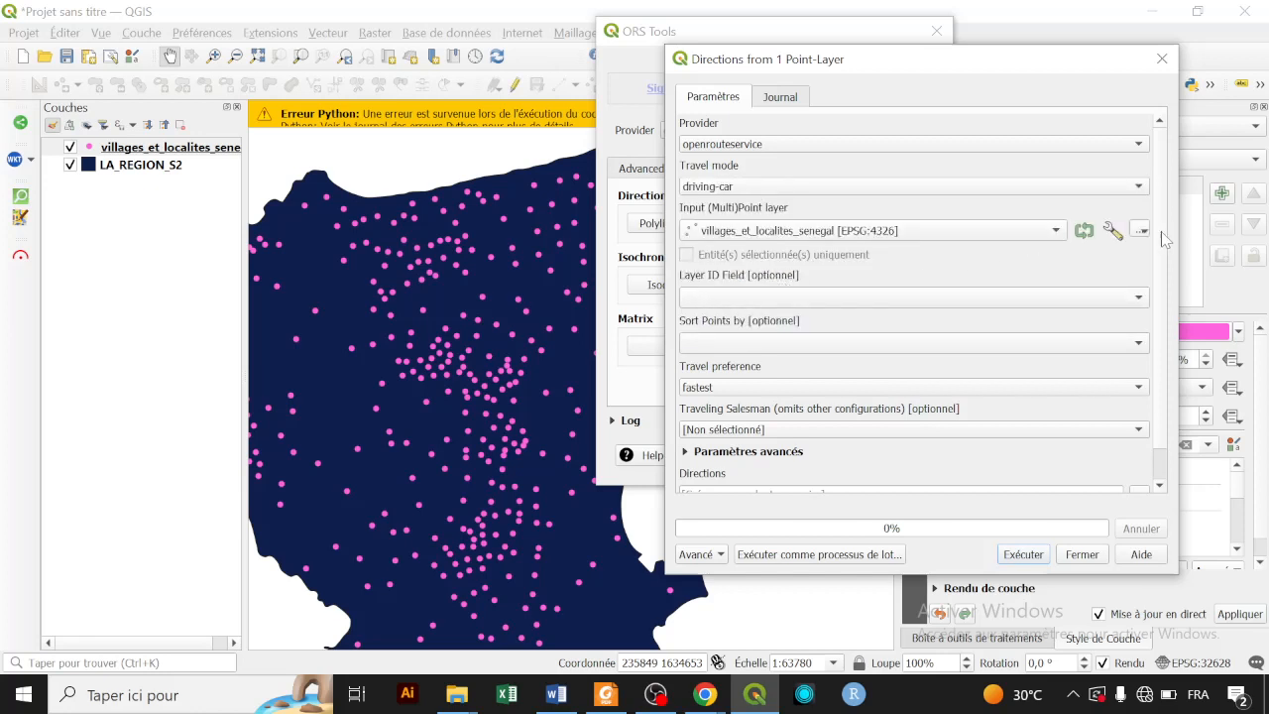
- Keep the fastest travel preference, set Traveling Salesman to Round Trip and run the directions algorithm on villages_et_localites_senegal
scroll(1168, 242, down, 2)
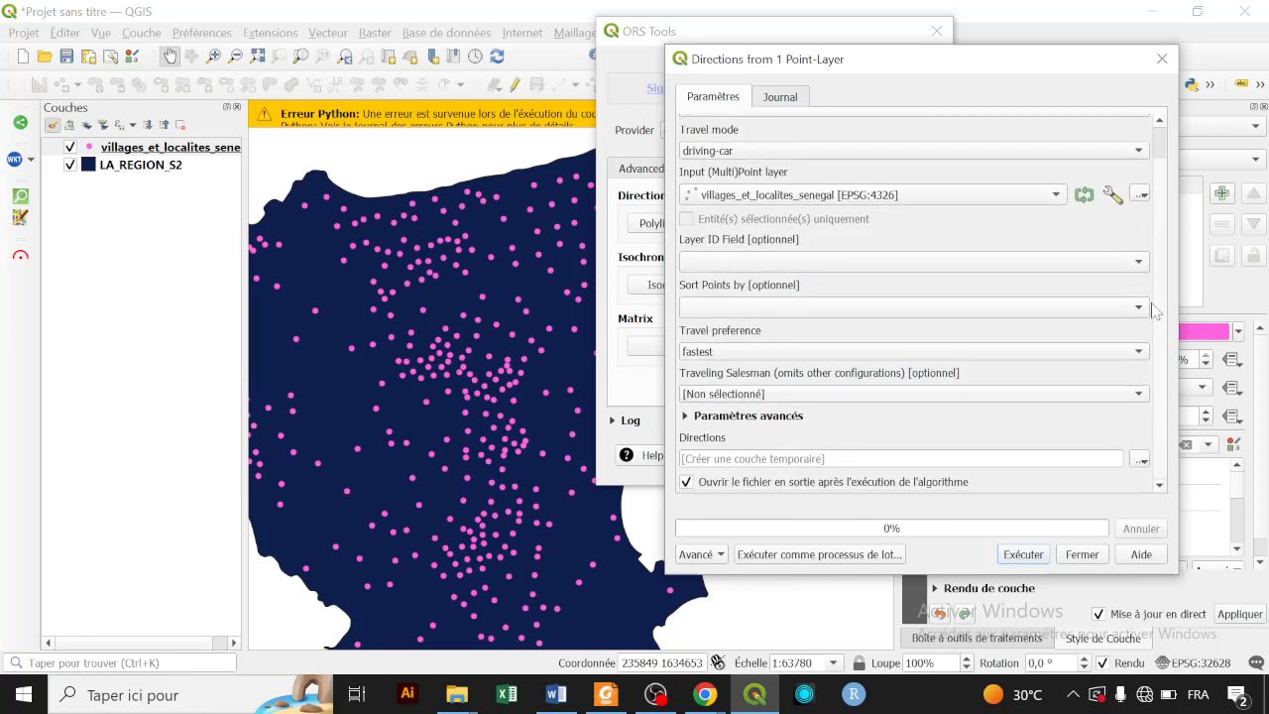
click(709, 351)
click(714, 353)
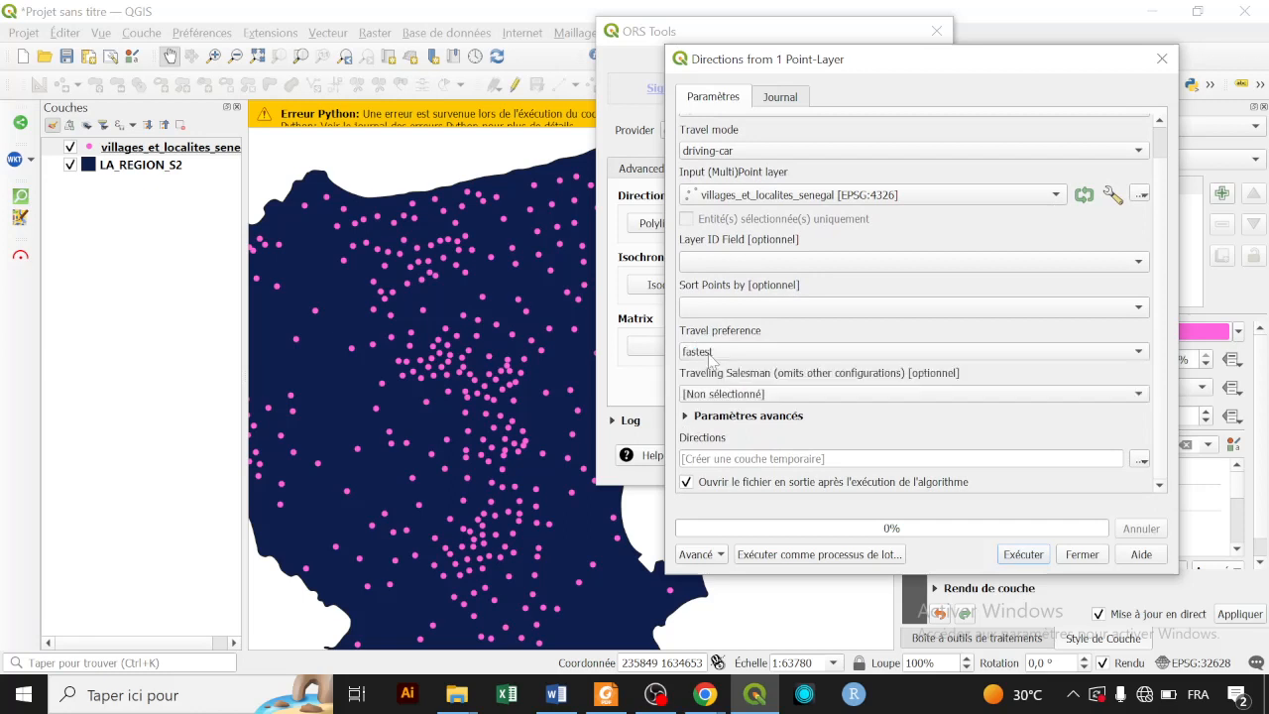
click(745, 399)
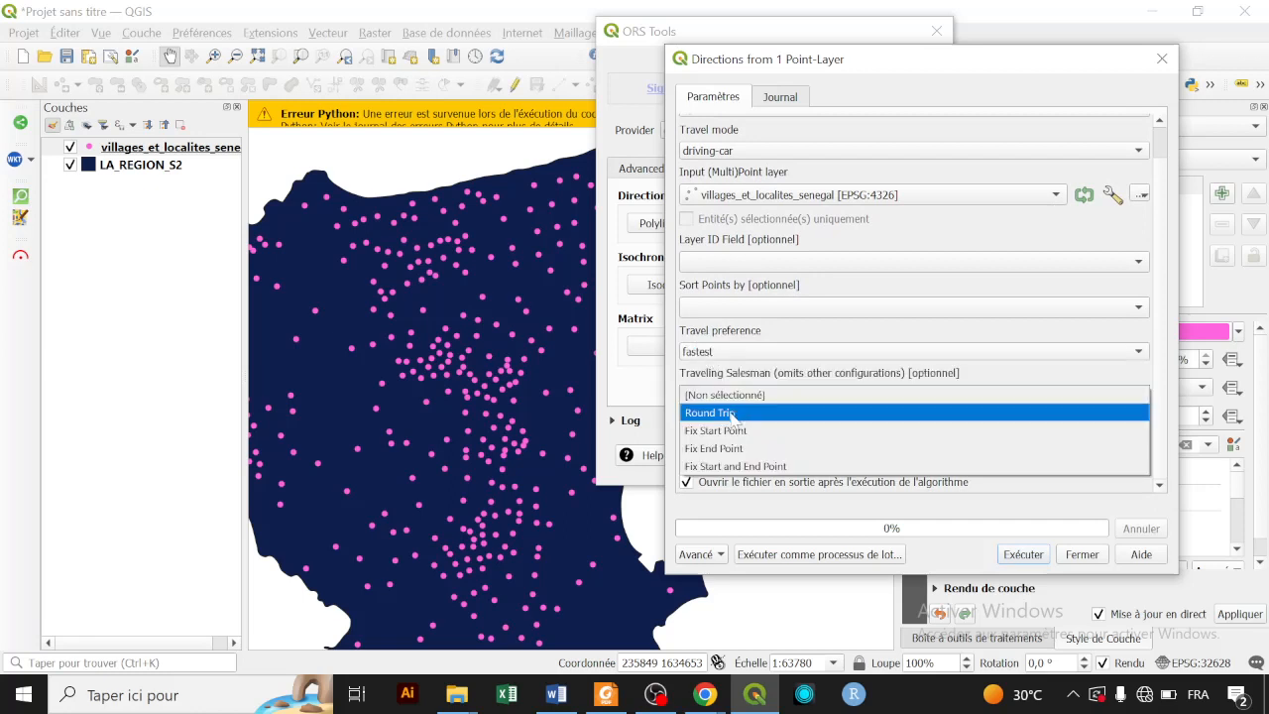
click(729, 415)
click(1023, 554)
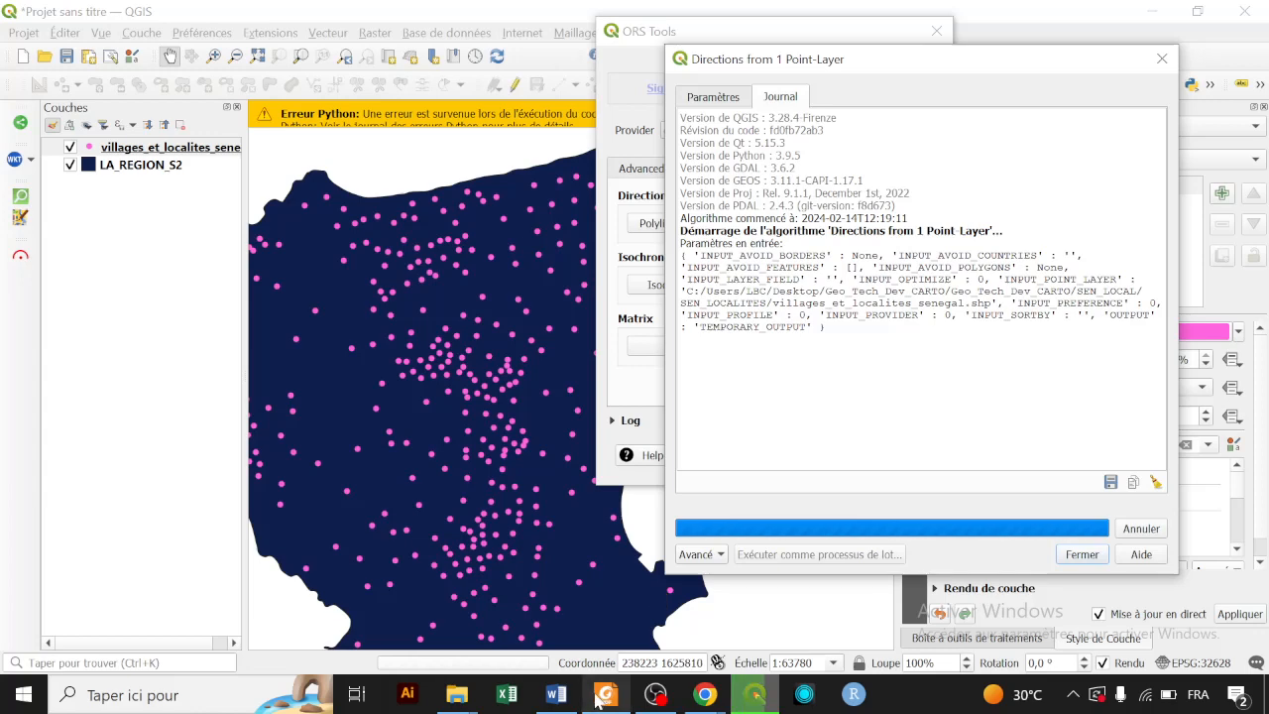
- Switch to Gmail in Chrome and look through the sent email's introduction and definition of the Travelling Salesman Problem
mouse_move(702, 692)
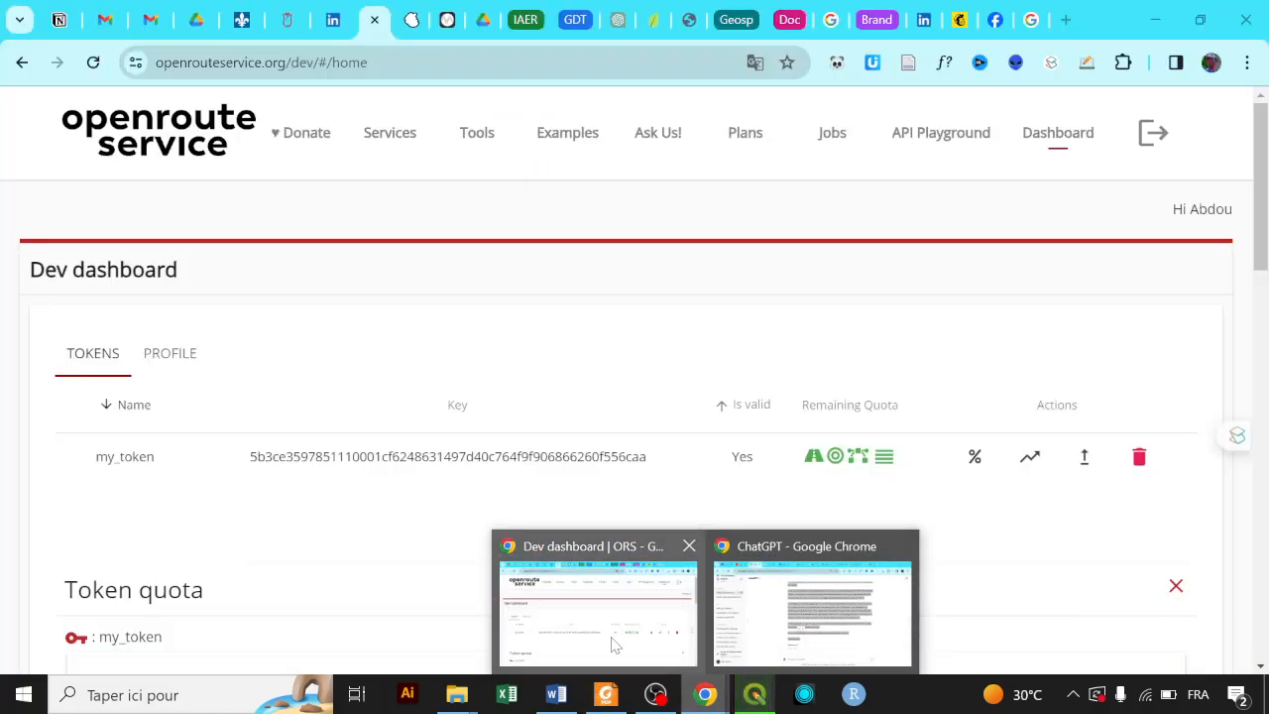
click(608, 645)
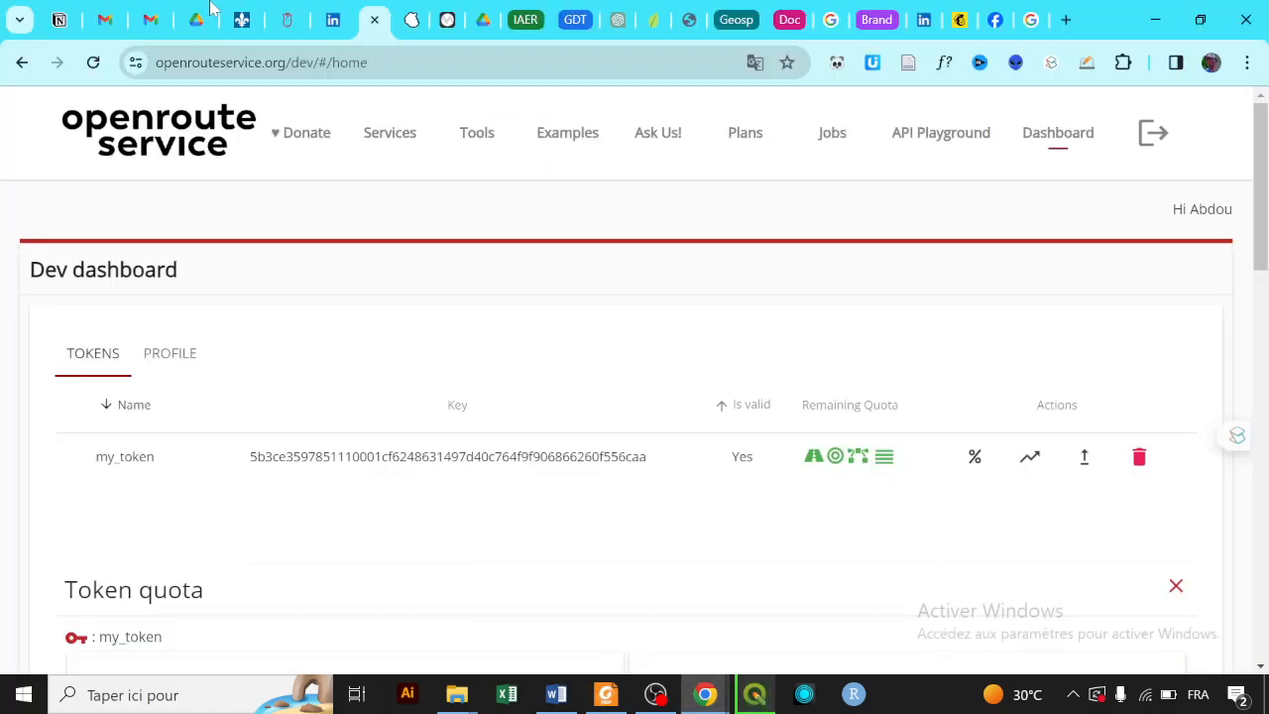
click(144, 22)
scroll(589, 387, up, 8)
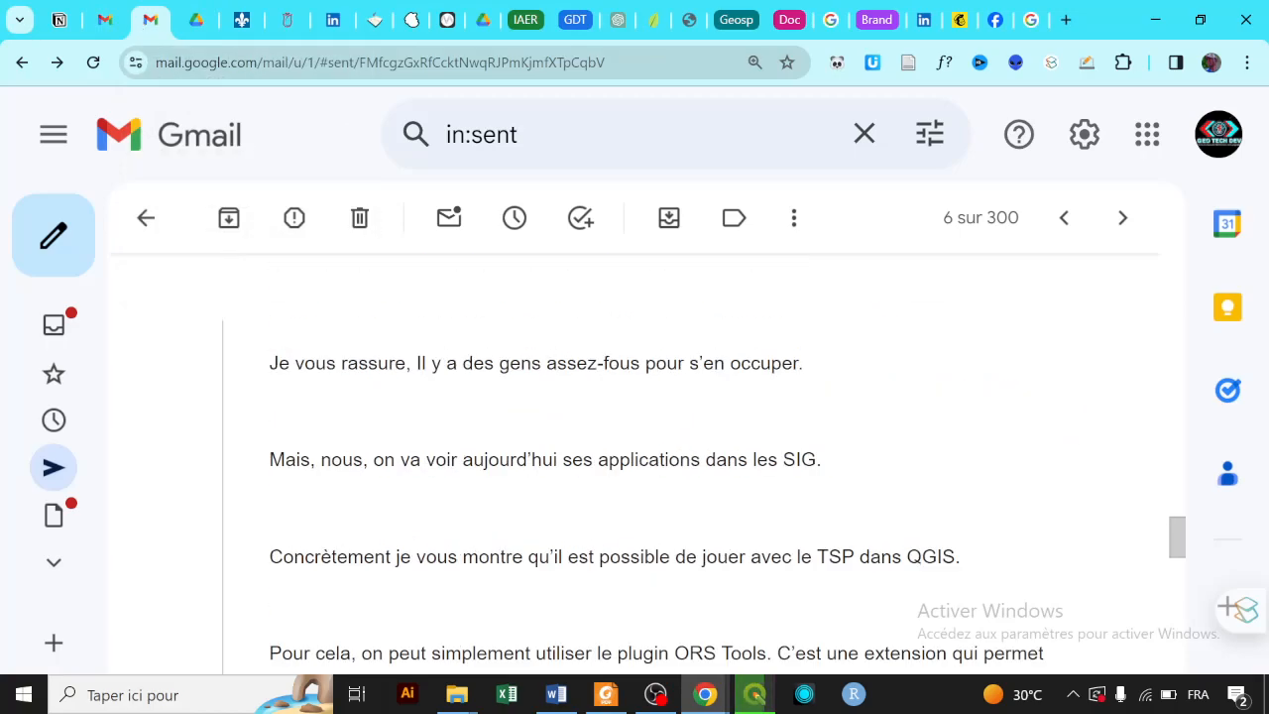
scroll(593, 377, down, 2)
scroll(592, 377, up, 10)
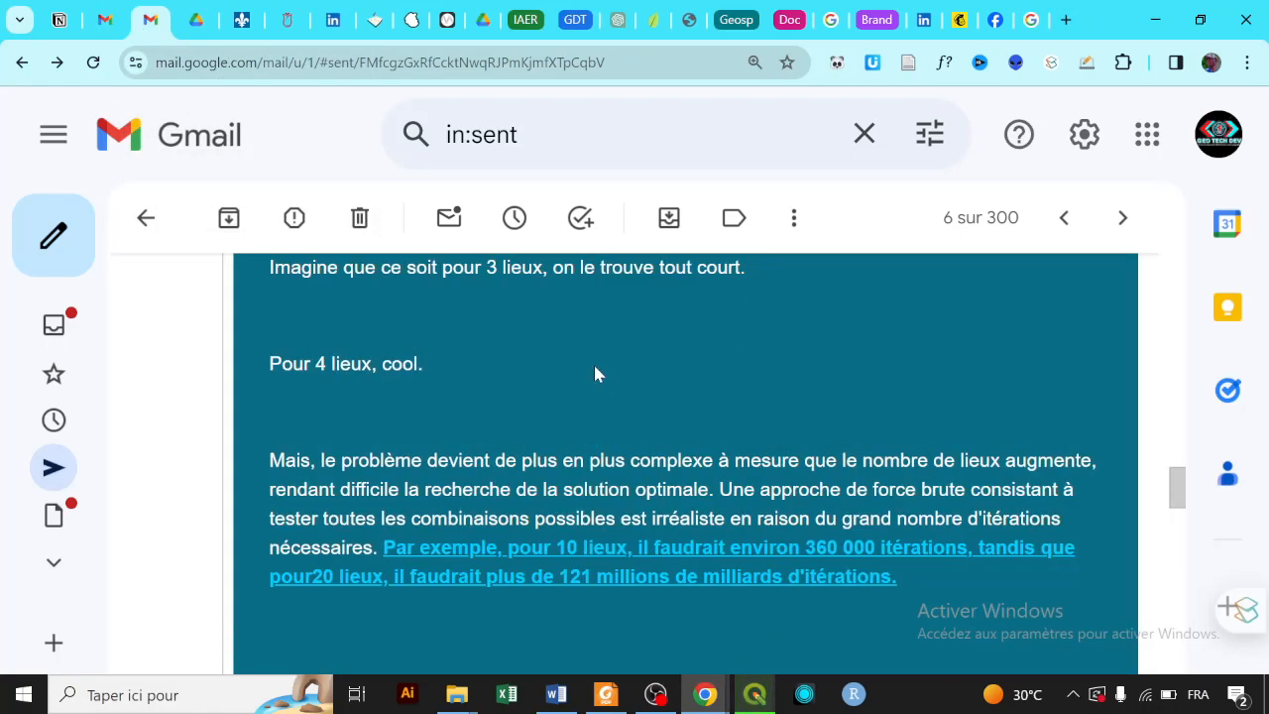
scroll(600, 357, up, 8)
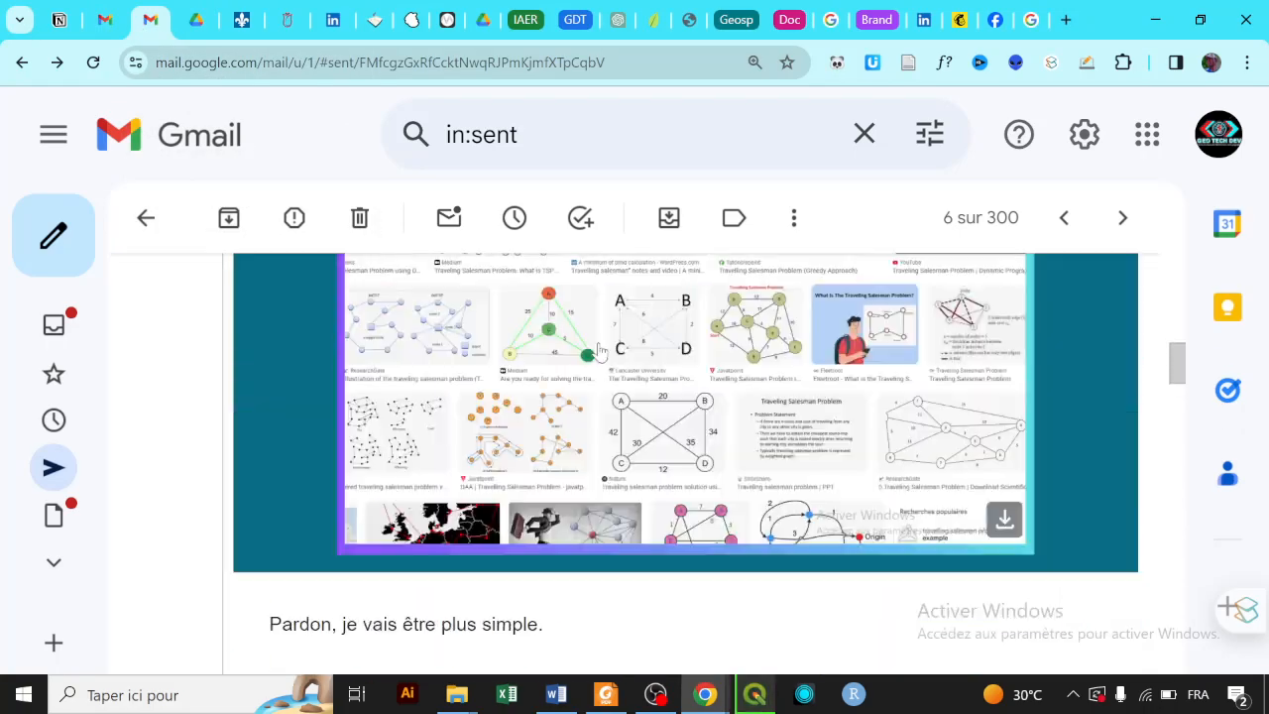
scroll(598, 344, down, 3)
scroll(595, 347, down, 5)
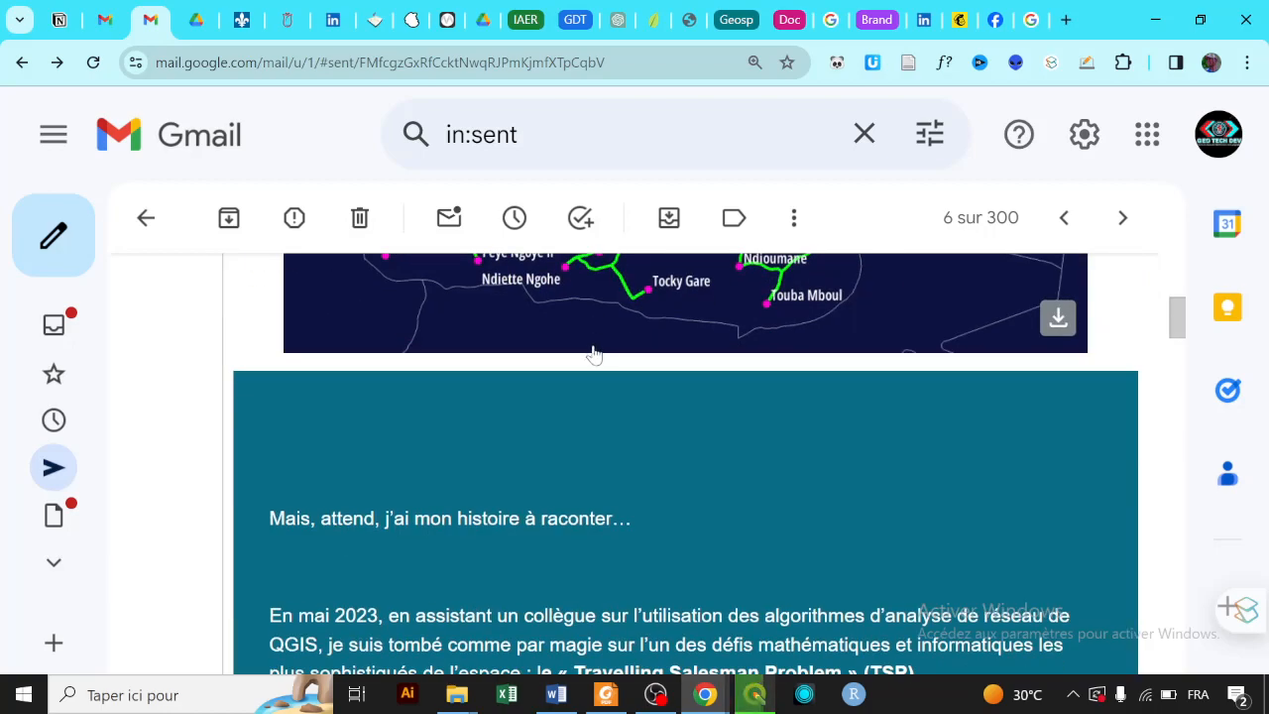
scroll(480, 453, down, 2)
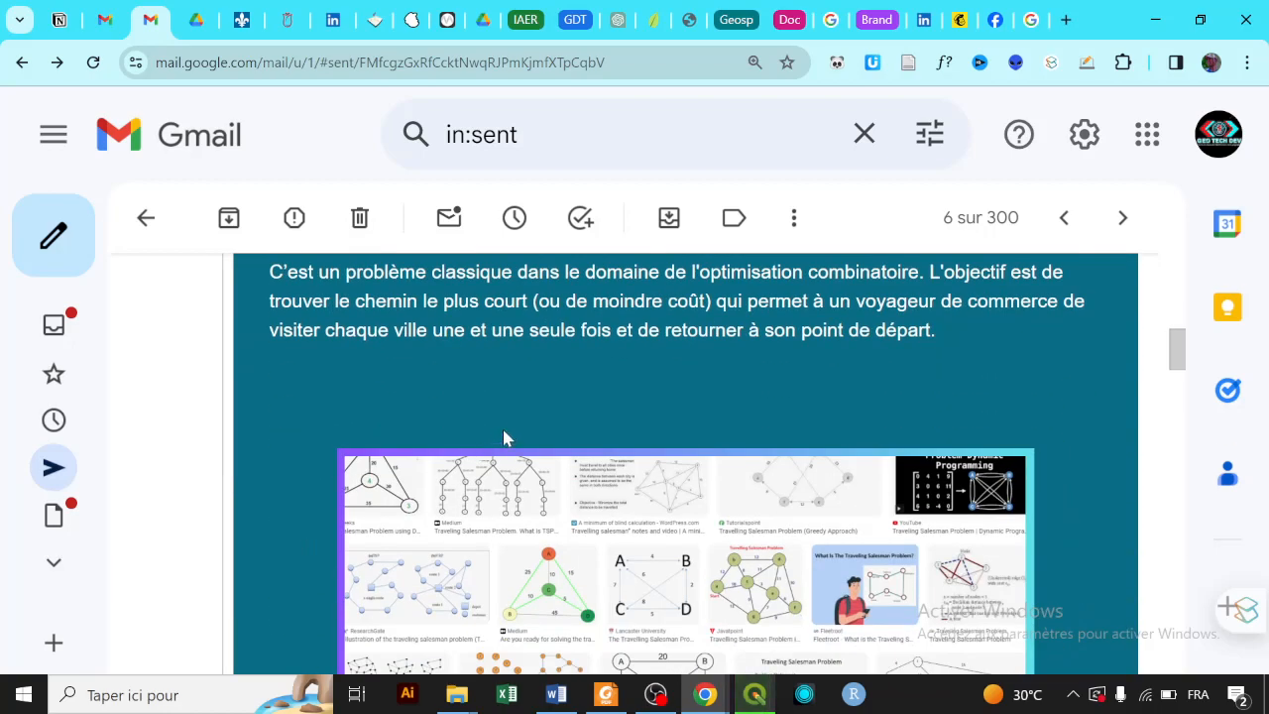
scroll(504, 439, up, 2)
scroll(706, 462, down, 6)
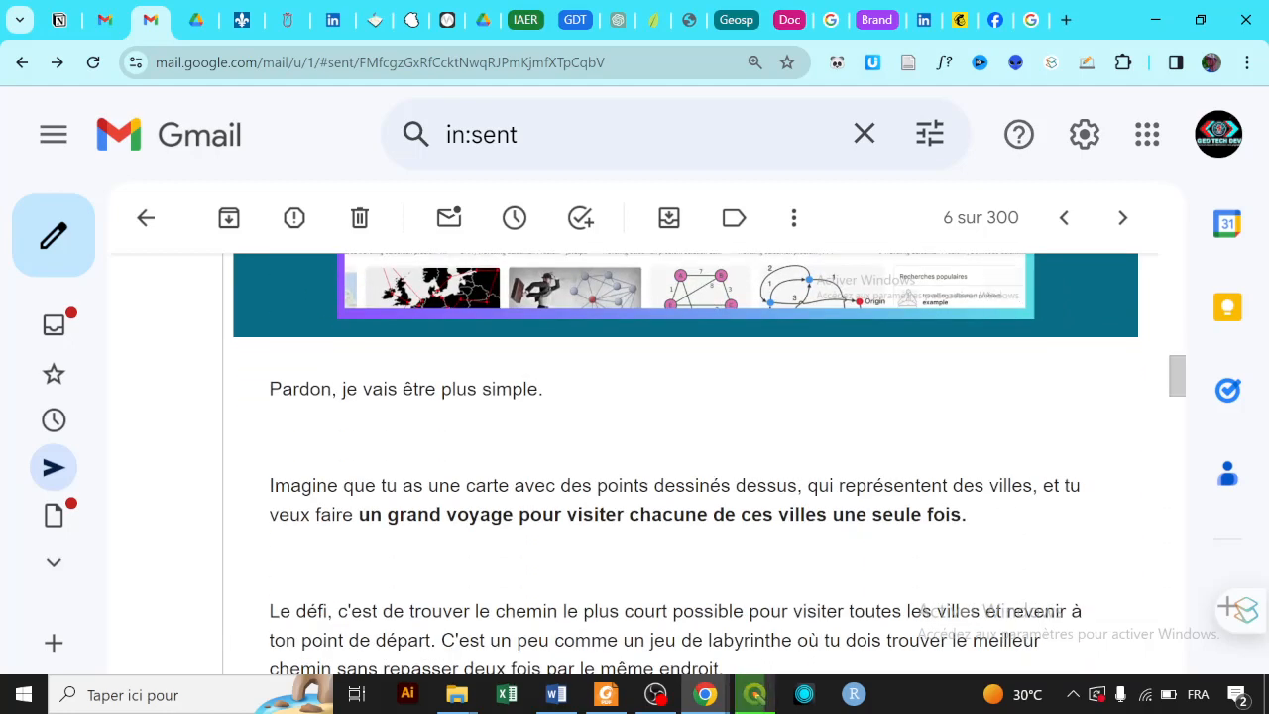
- Read the email's simplified explanation of visiting each city once and its passage on the merits of the TSP
scroll(684, 456, down, 1)
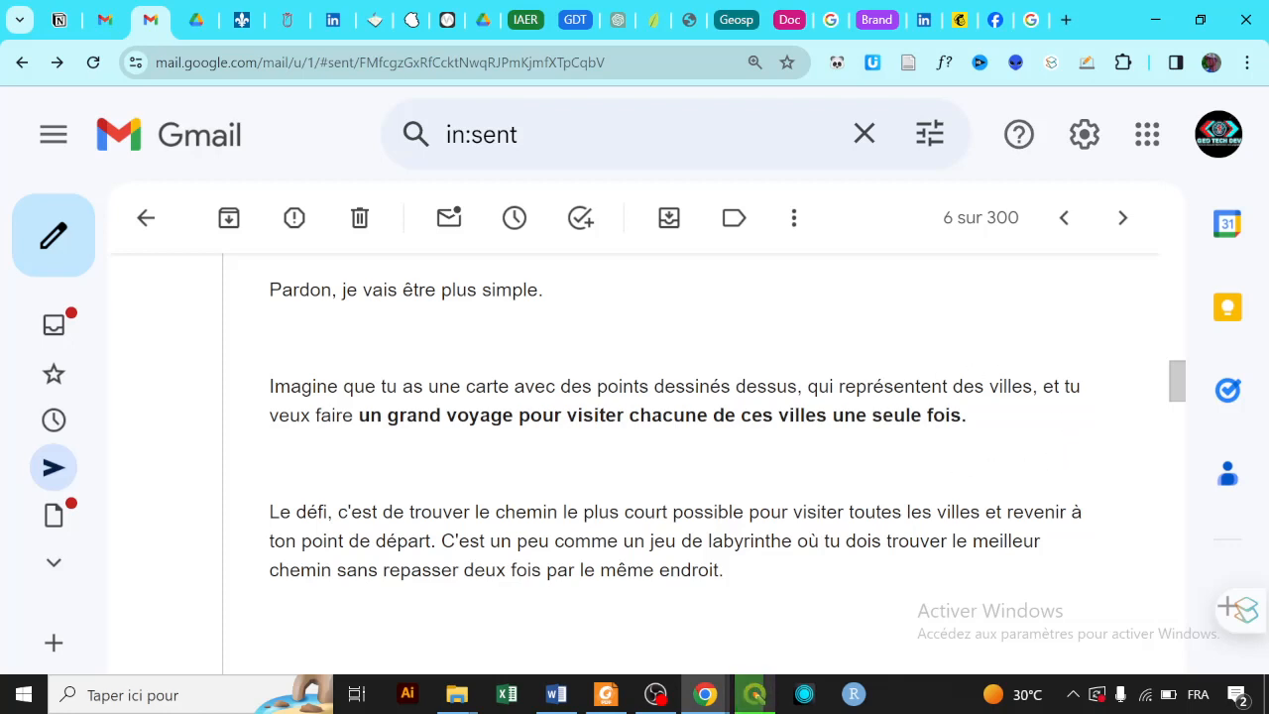
scroll(843, 442, down, 5)
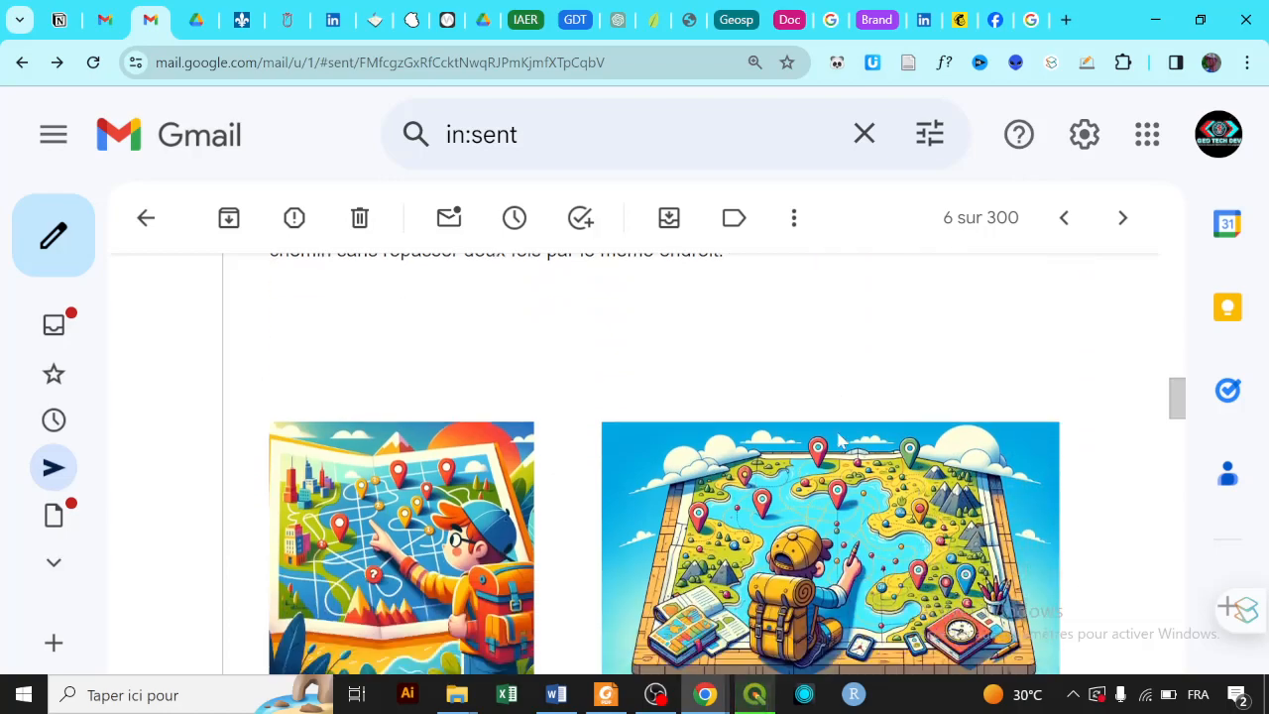
scroll(848, 433, down, 1)
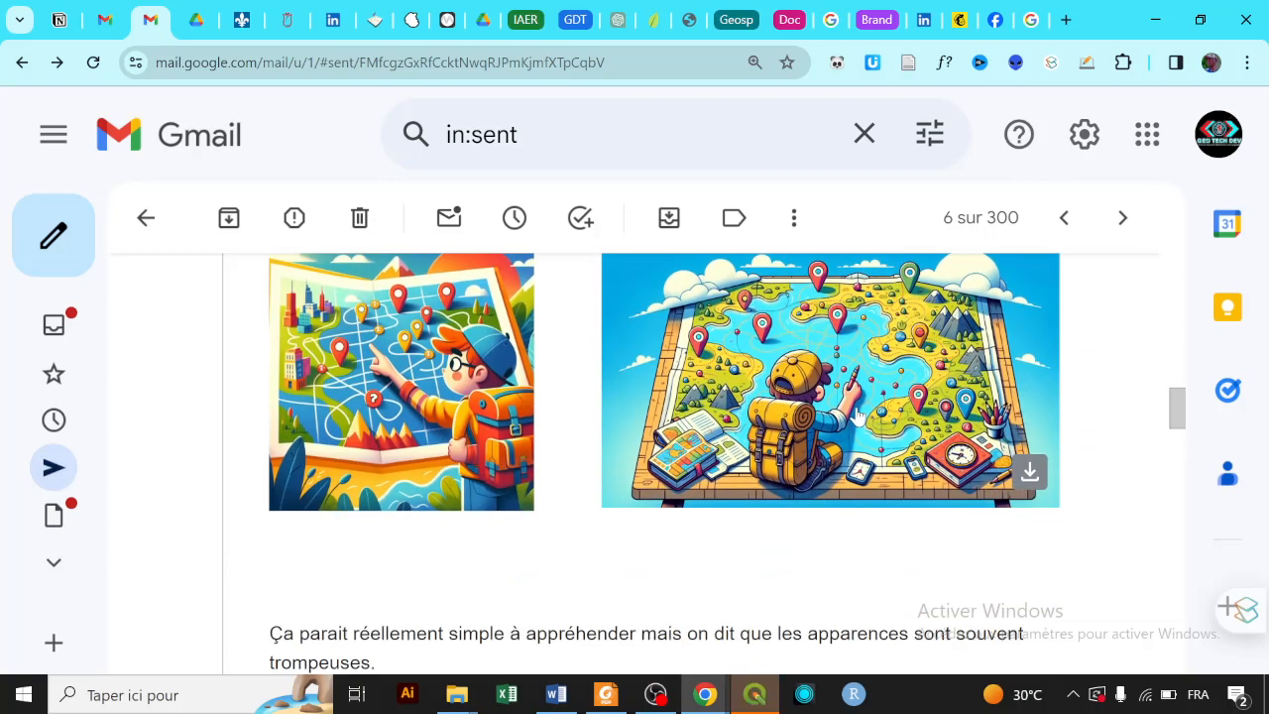
scroll(844, 375, down, 15)
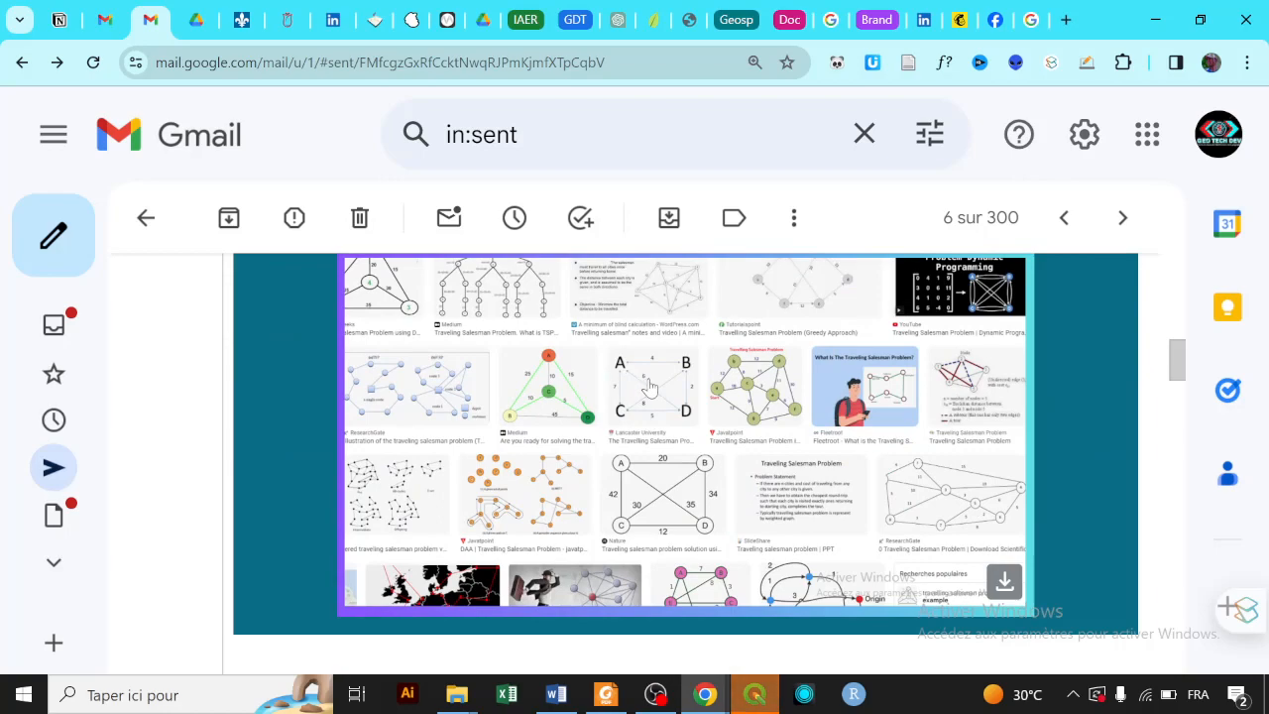
scroll(650, 387, down, 5)
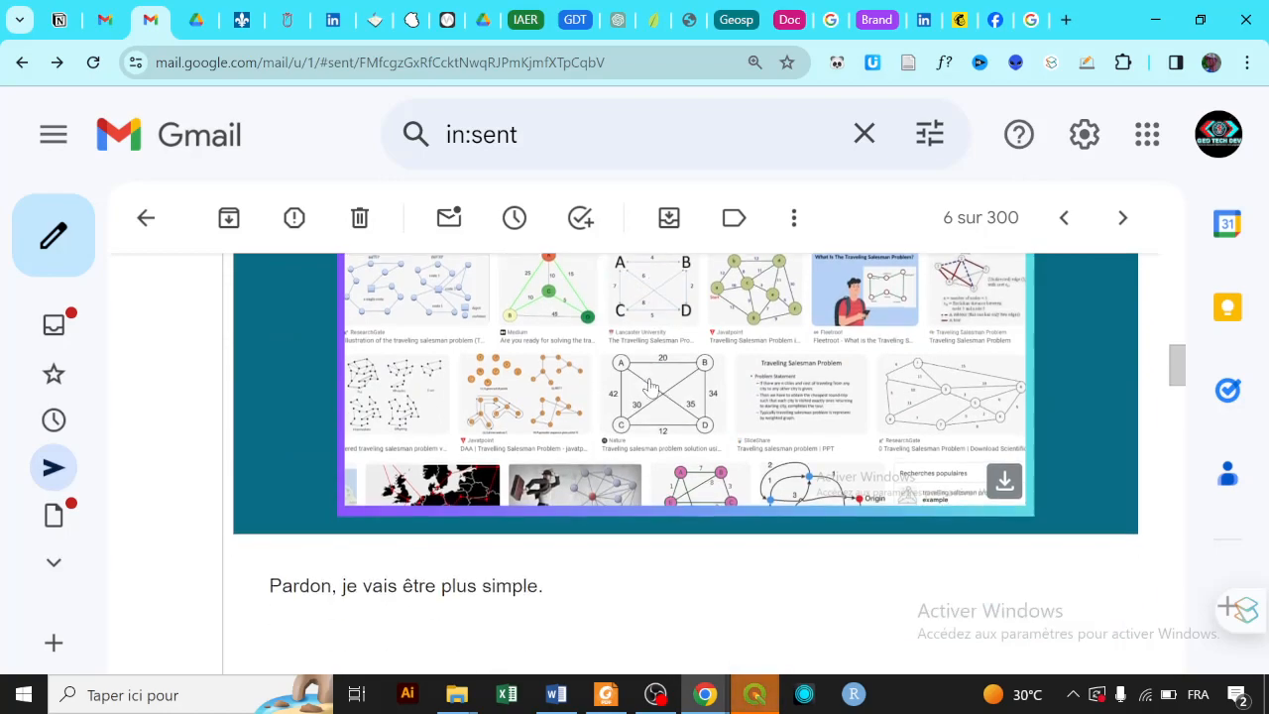
scroll(650, 387, down, 6)
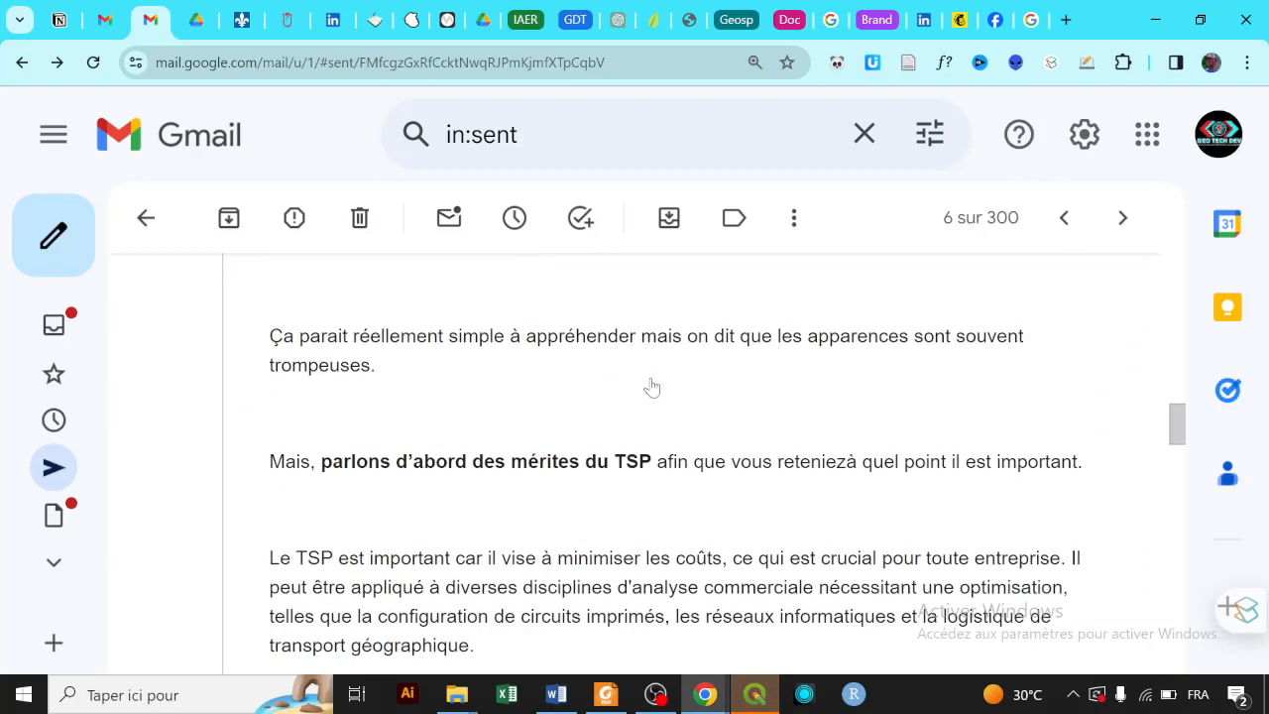
scroll(653, 385, down, 2)
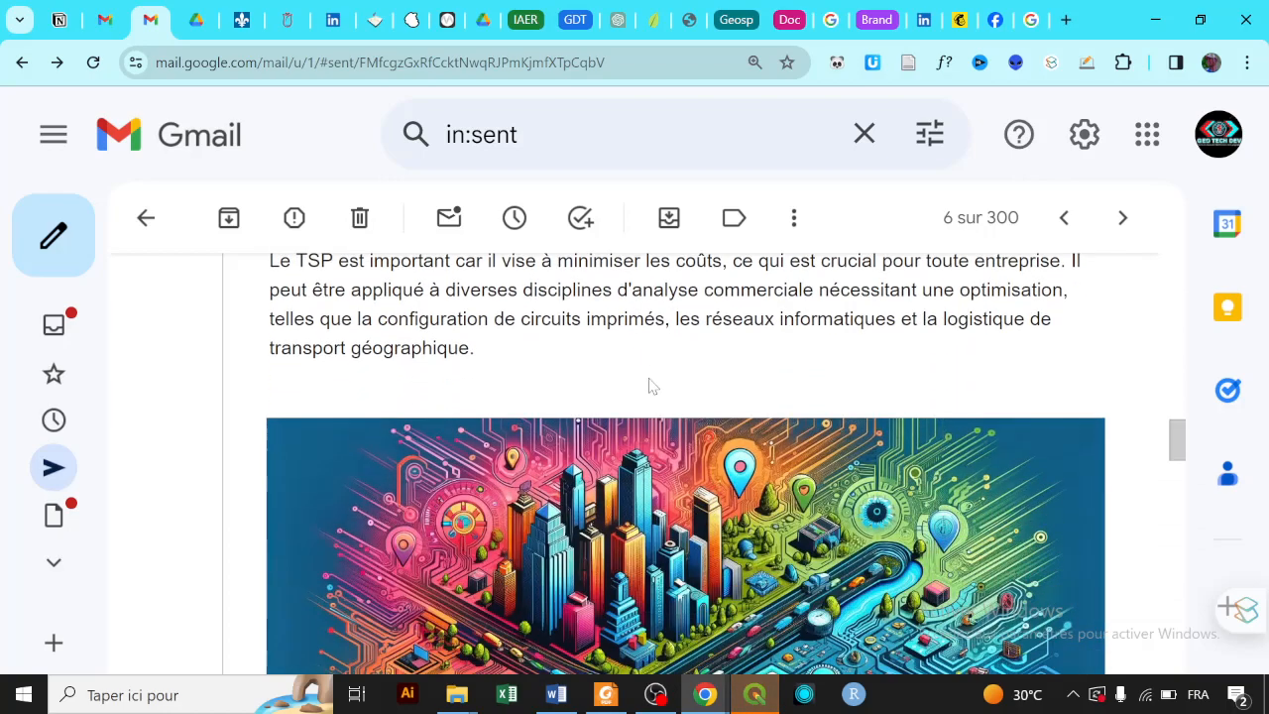
scroll(644, 383, up, 3)
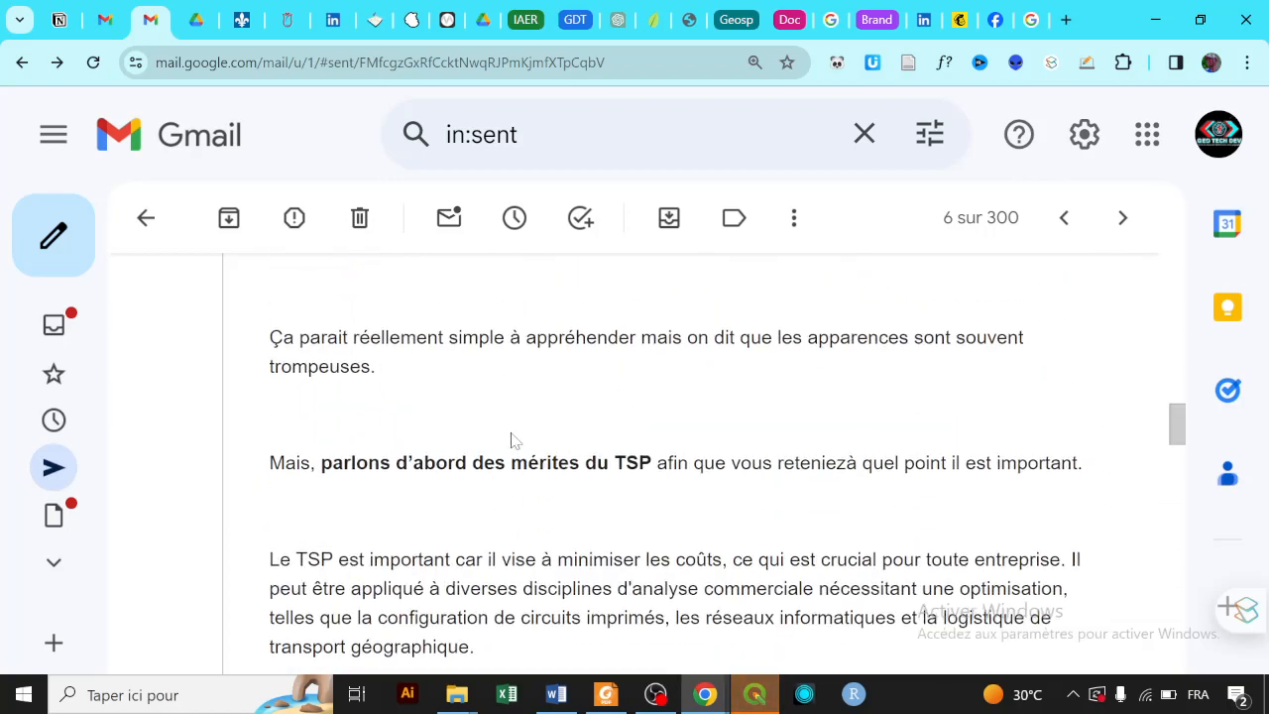
scroll(514, 442, up, 5)
scroll(533, 434, down, 7)
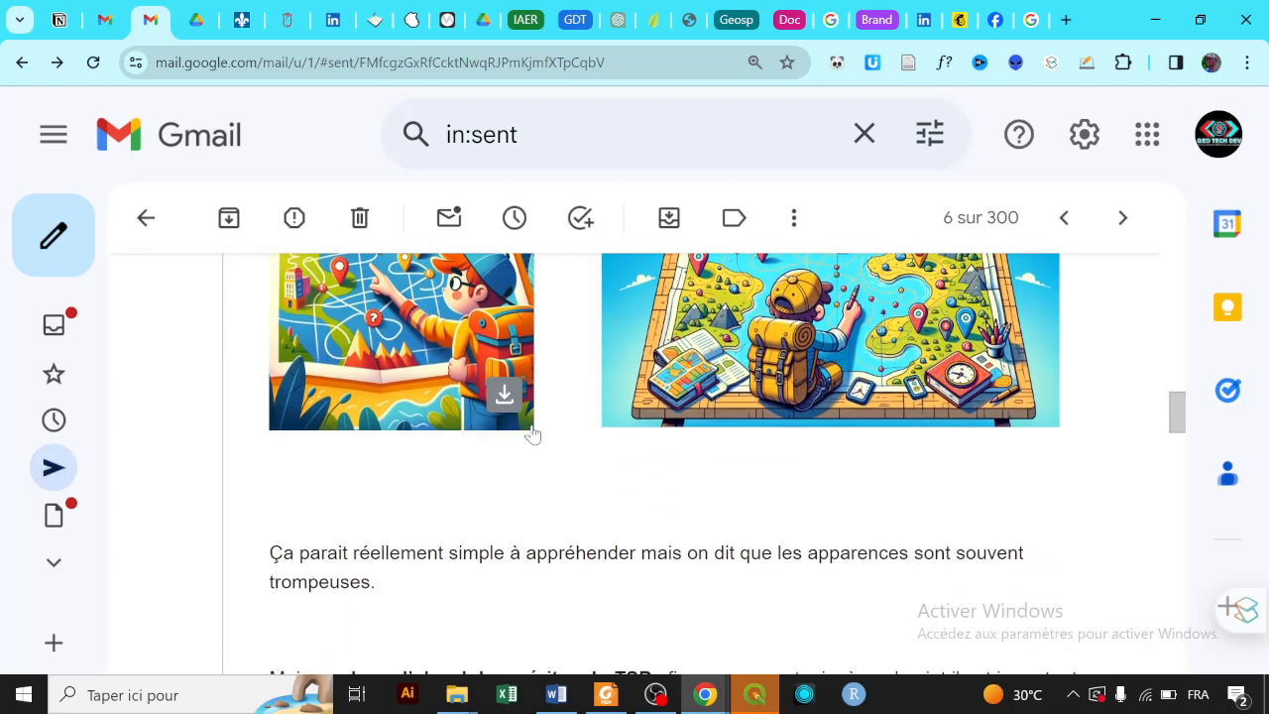
- Read the email's passage on how the problem grows more complex with more places, and switch back to QGIS
scroll(533, 434, down, 6)
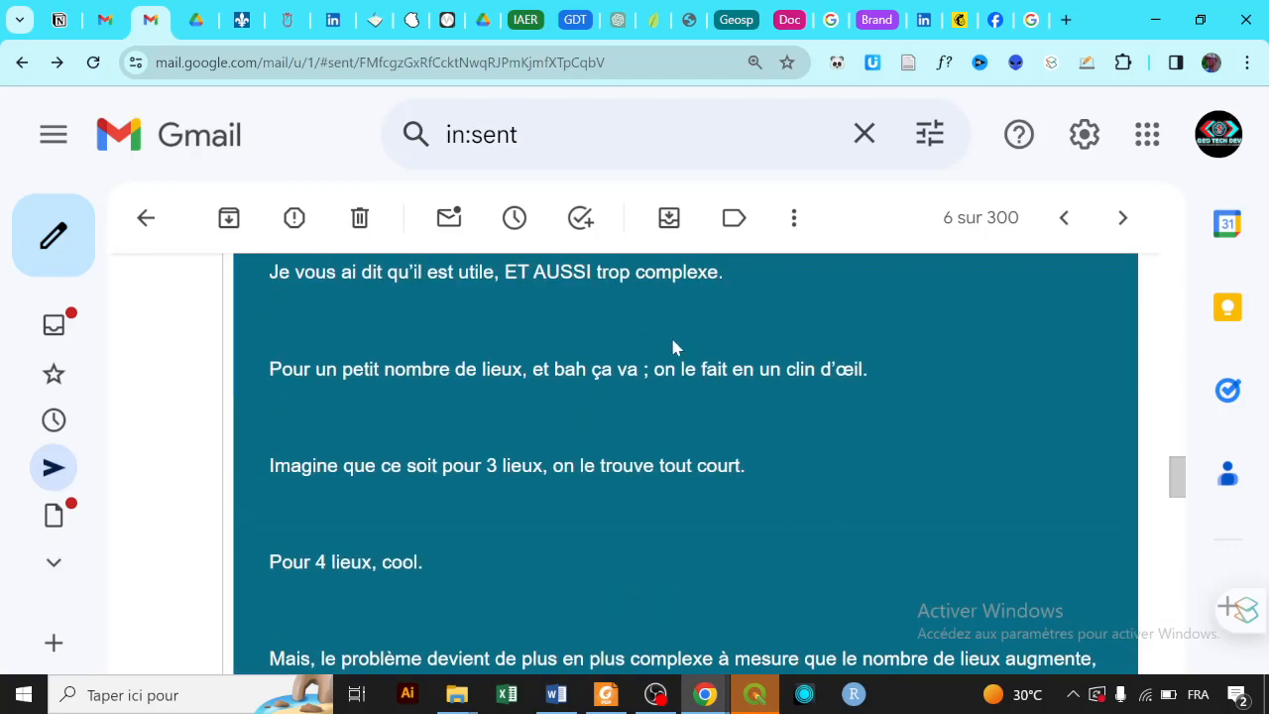
scroll(672, 347, down, 1)
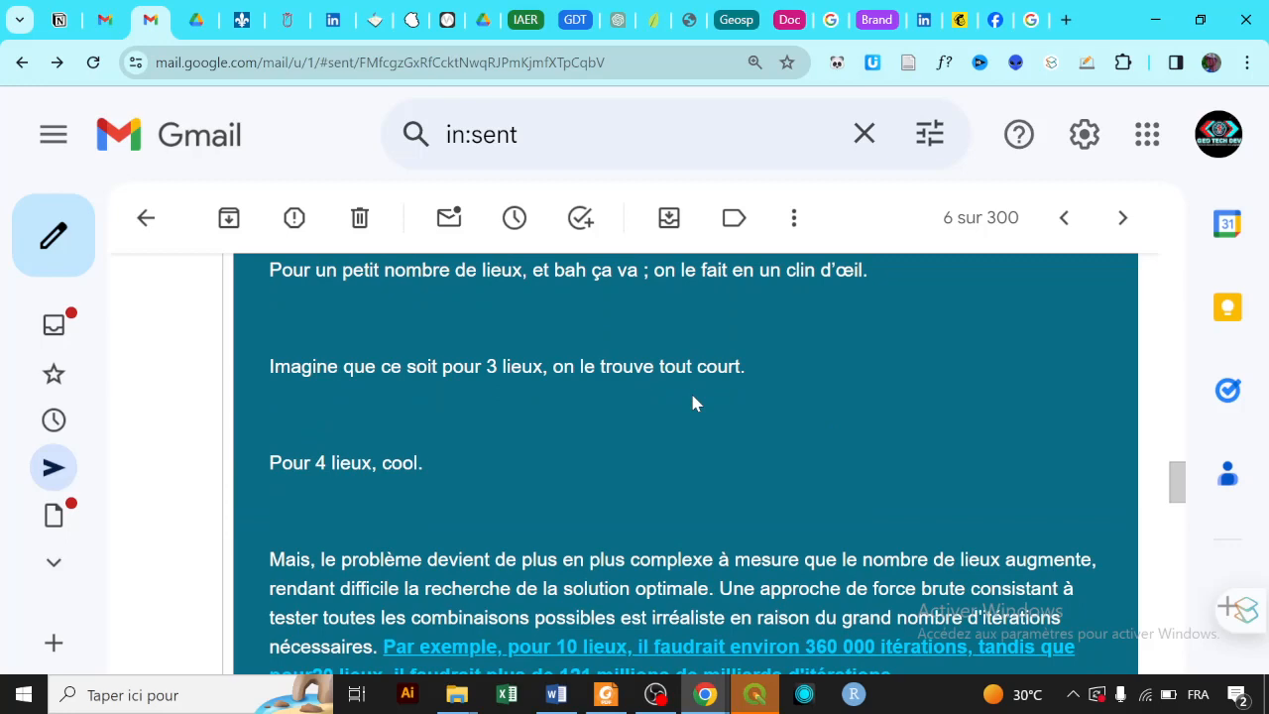
click(754, 695)
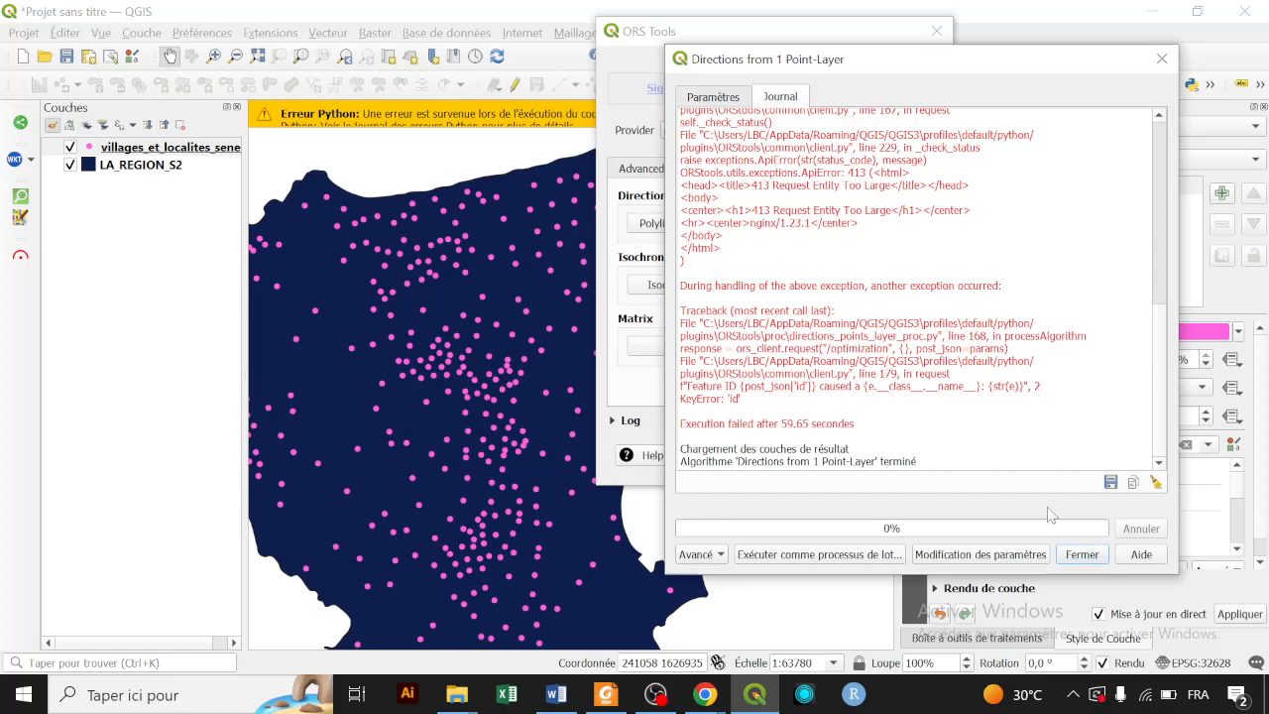
- Close the Directions from 1 Point-Layer dialog, the ORS Tools window and the Python error message
click(1083, 555)
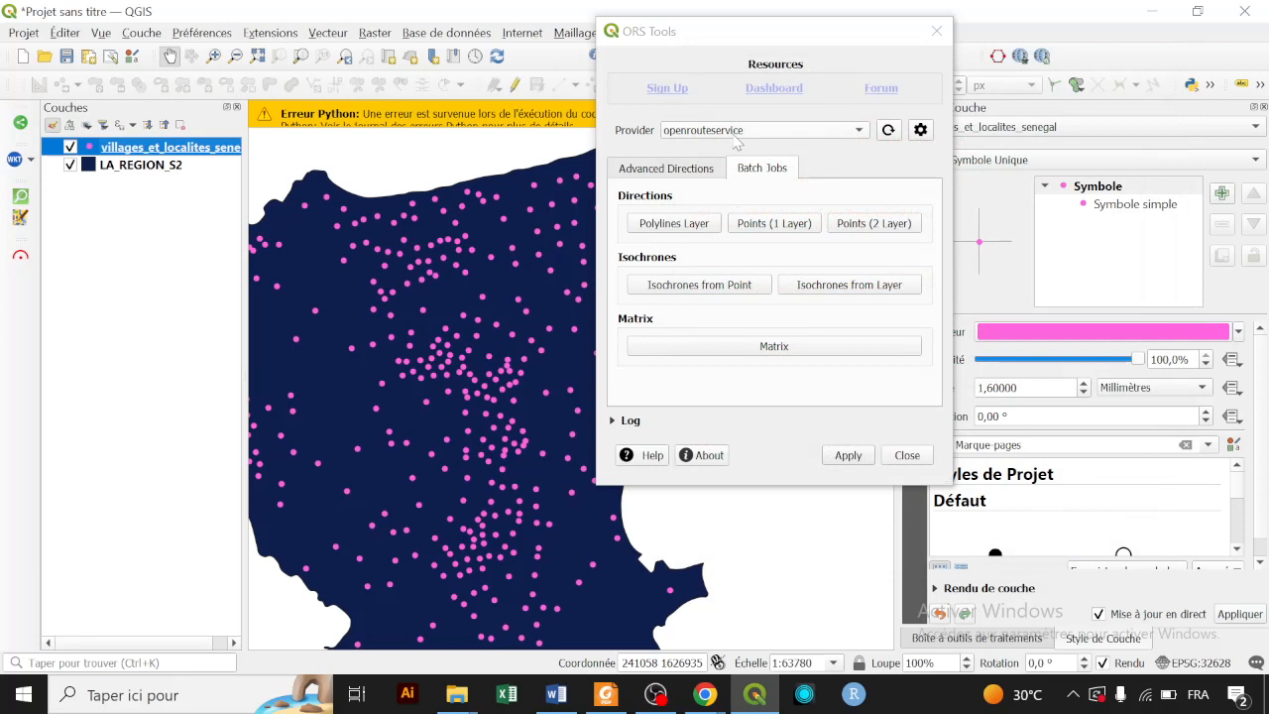
click(906, 457)
click(866, 115)
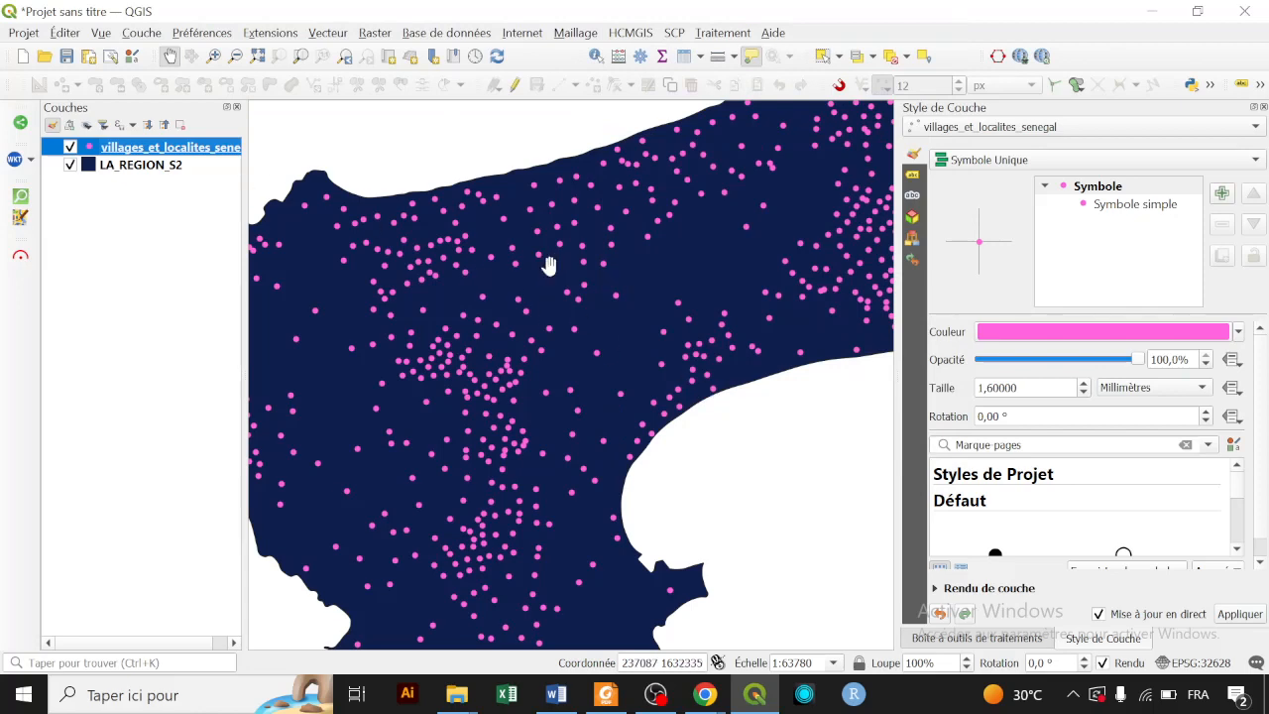
- Select the localities in villages_et_localites_senegal by an Admin1Name value beginning with "d", and close the selection form
scroll(428, 295, down, 2)
drag(760, 340, 487, 375)
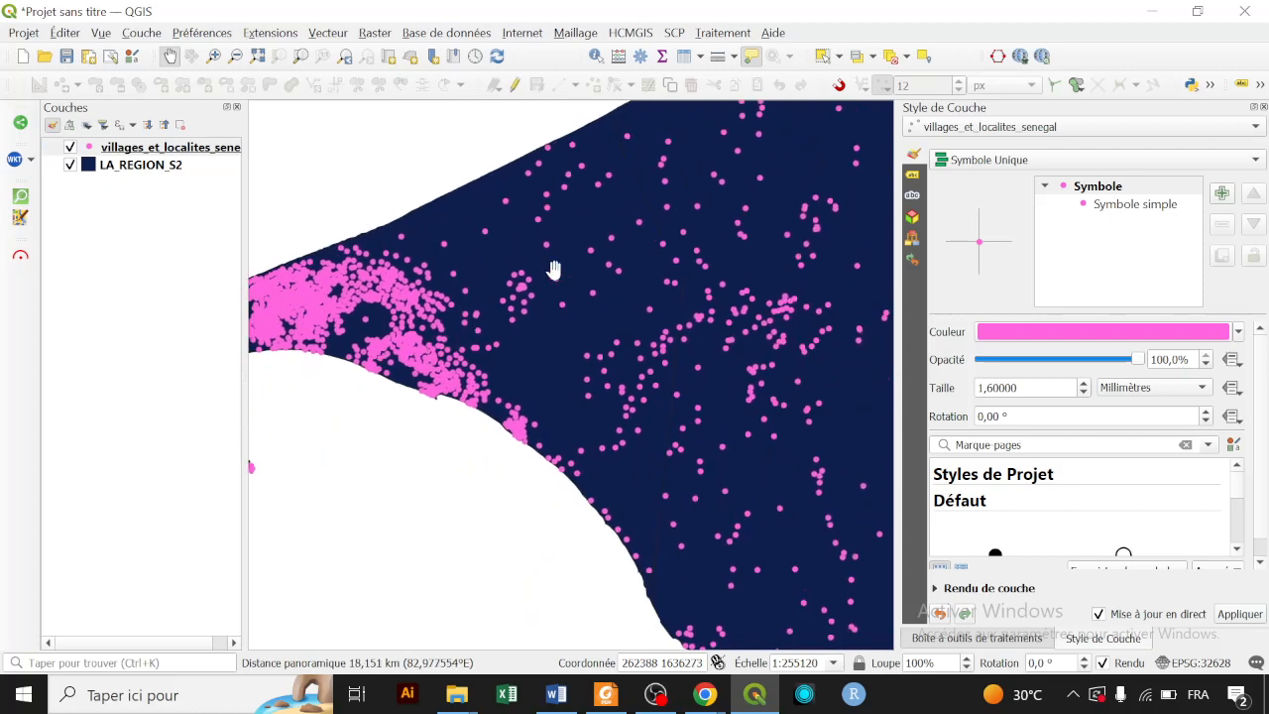
click(854, 56)
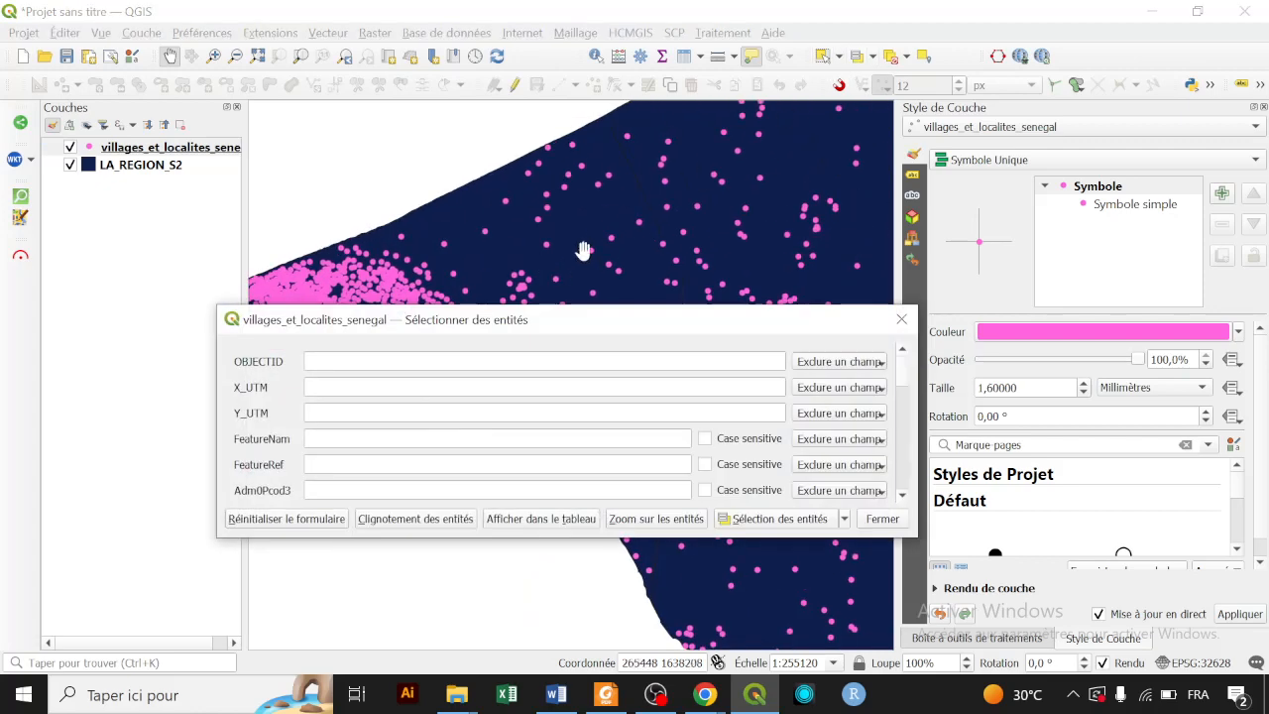
scroll(298, 462, down, 2)
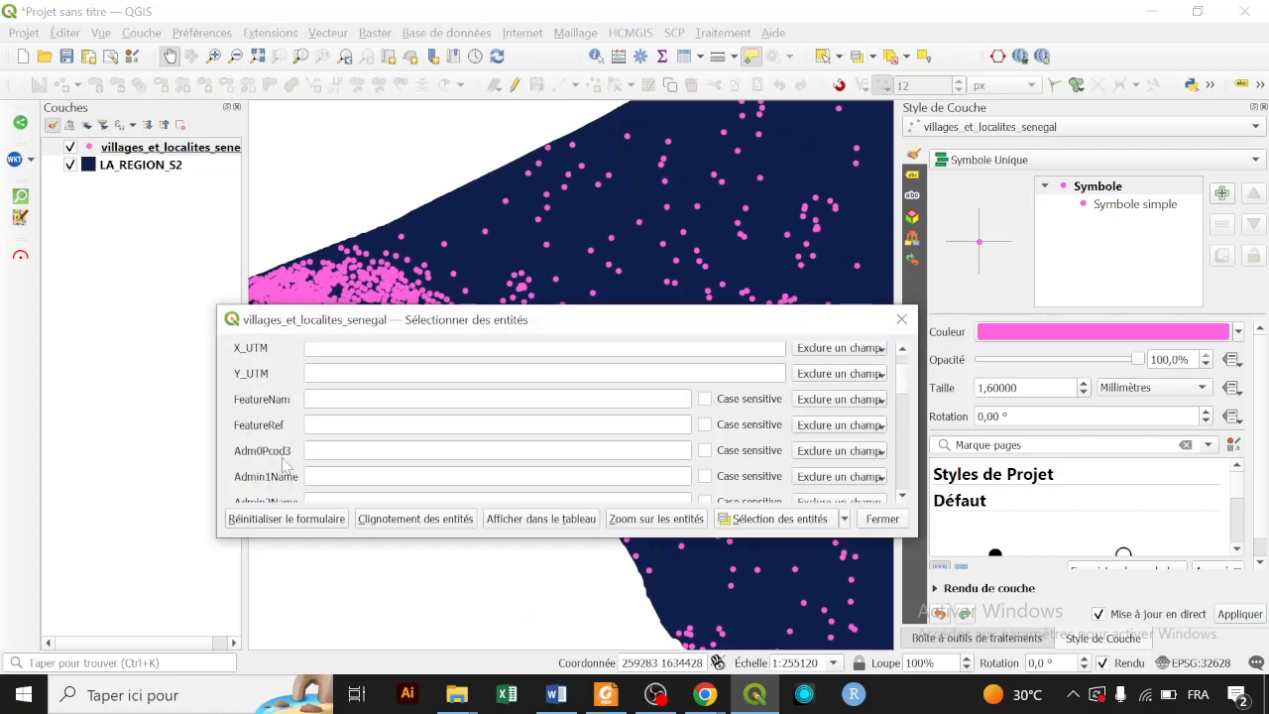
text(d)
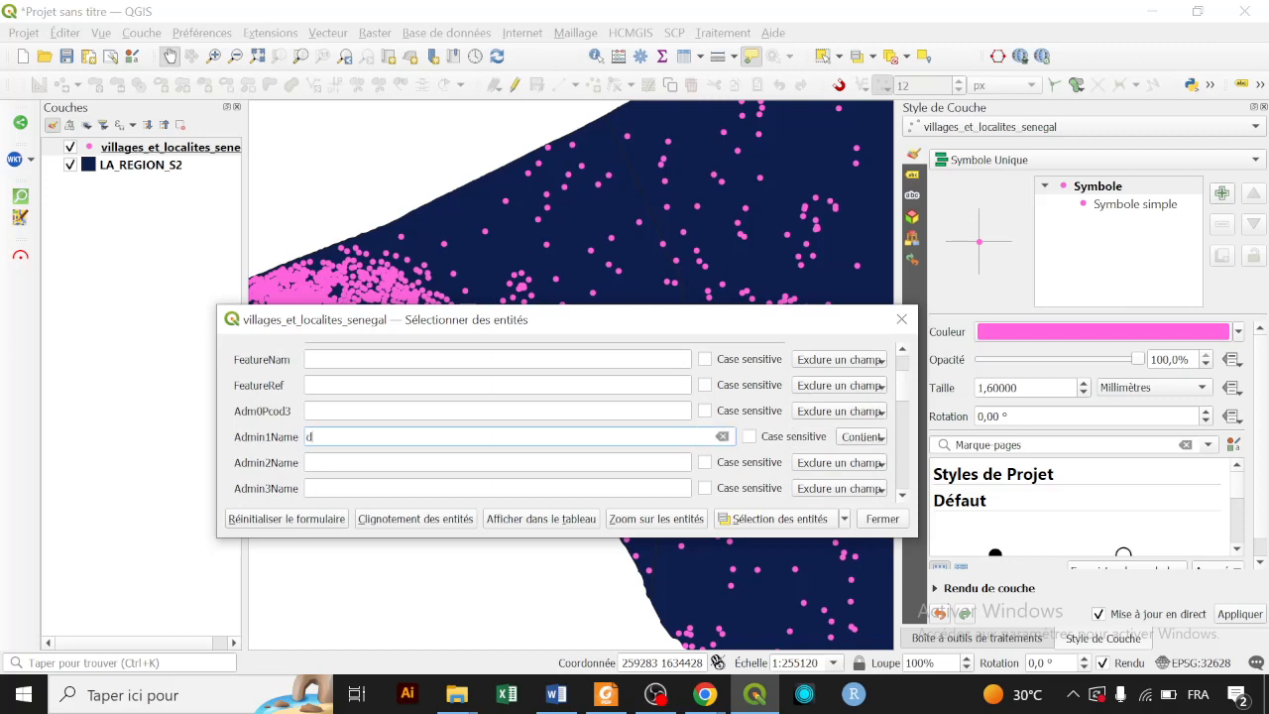
click(371, 479)
click(883, 520)
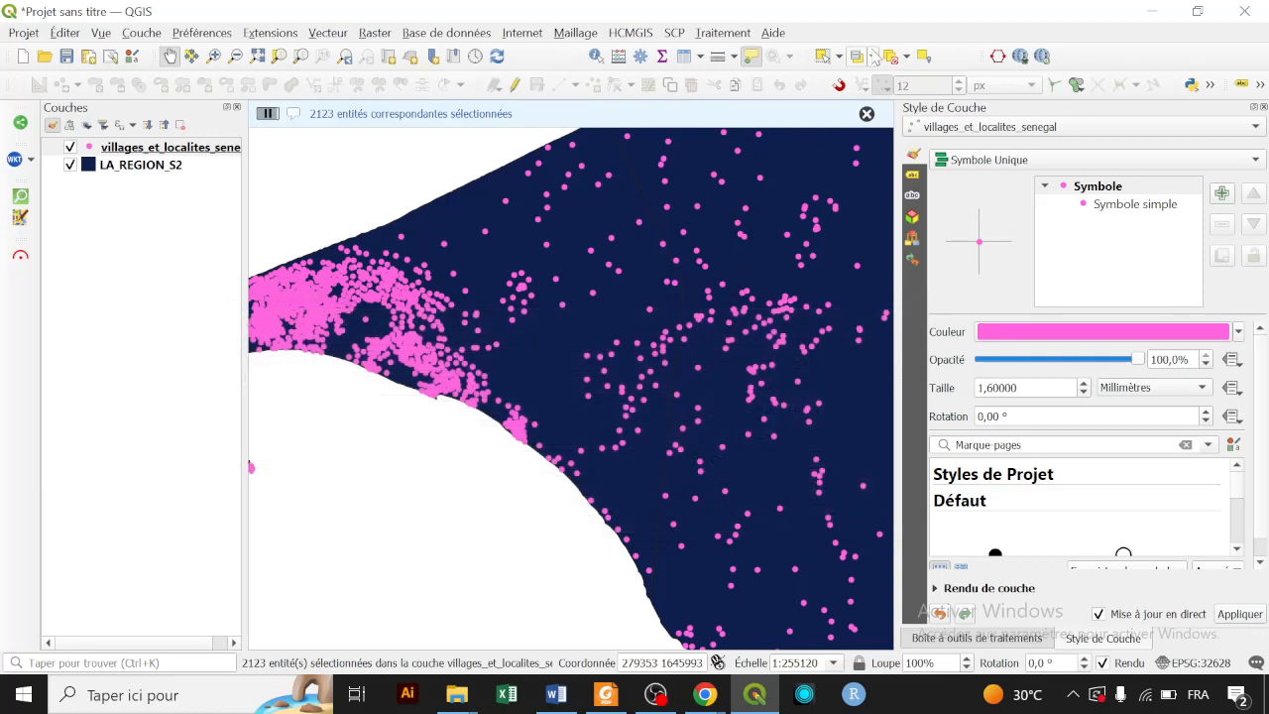
click(859, 55)
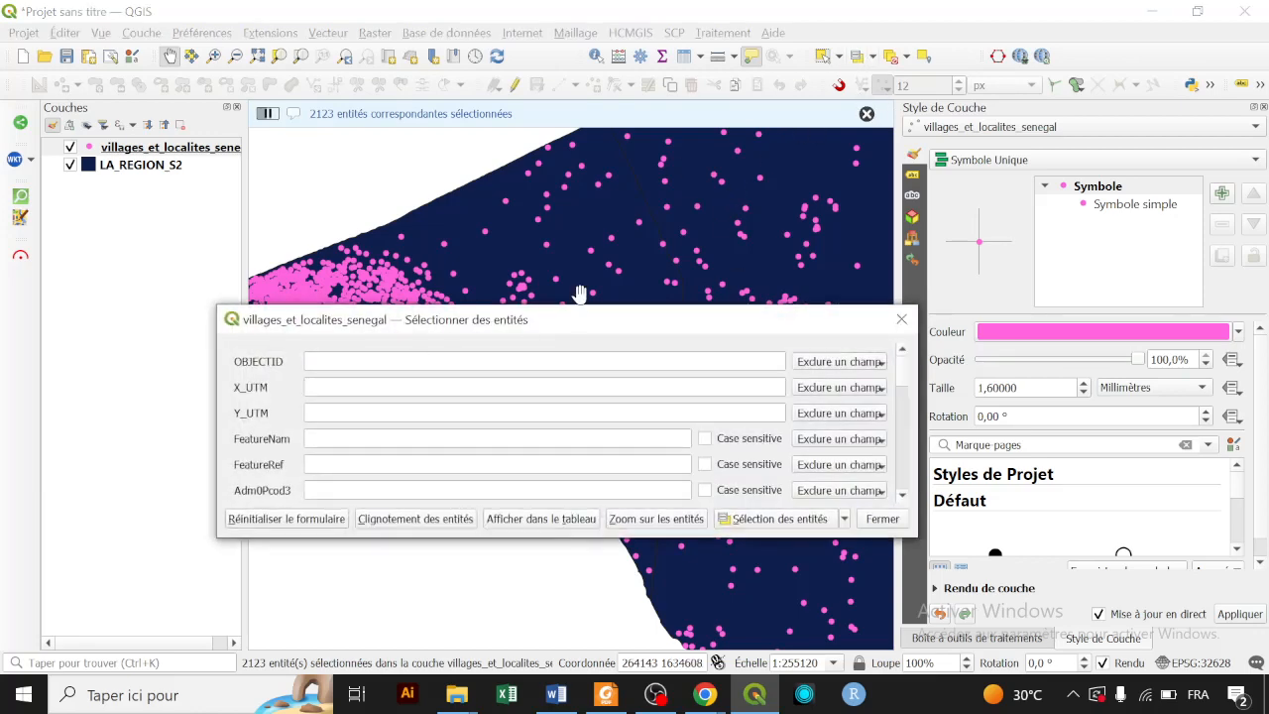
drag(585, 307, 625, 153)
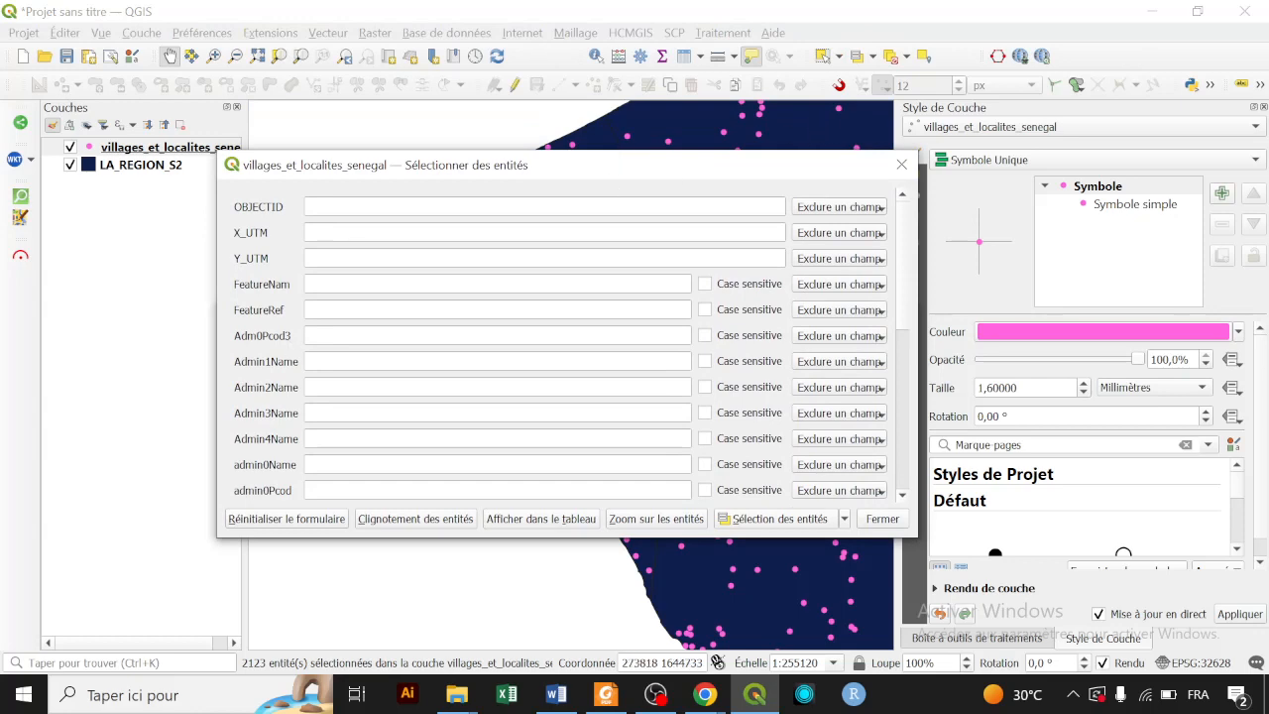
click(902, 165)
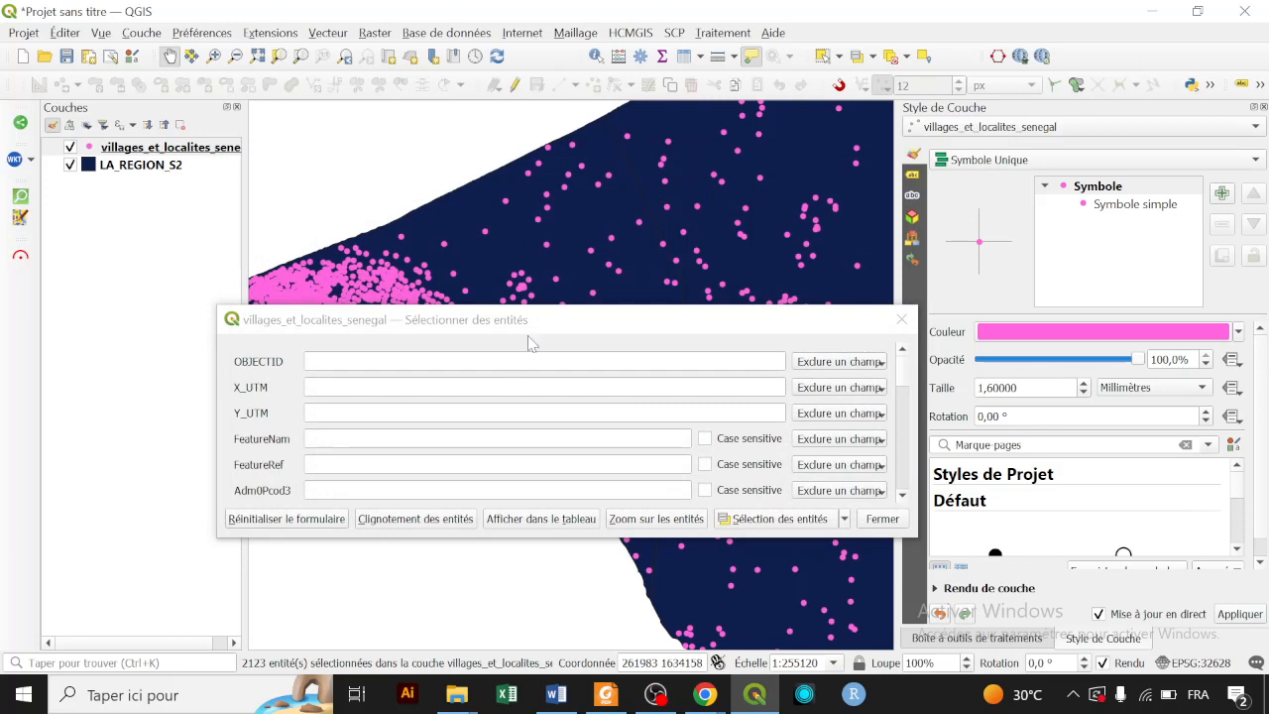
drag(535, 322, 566, 281)
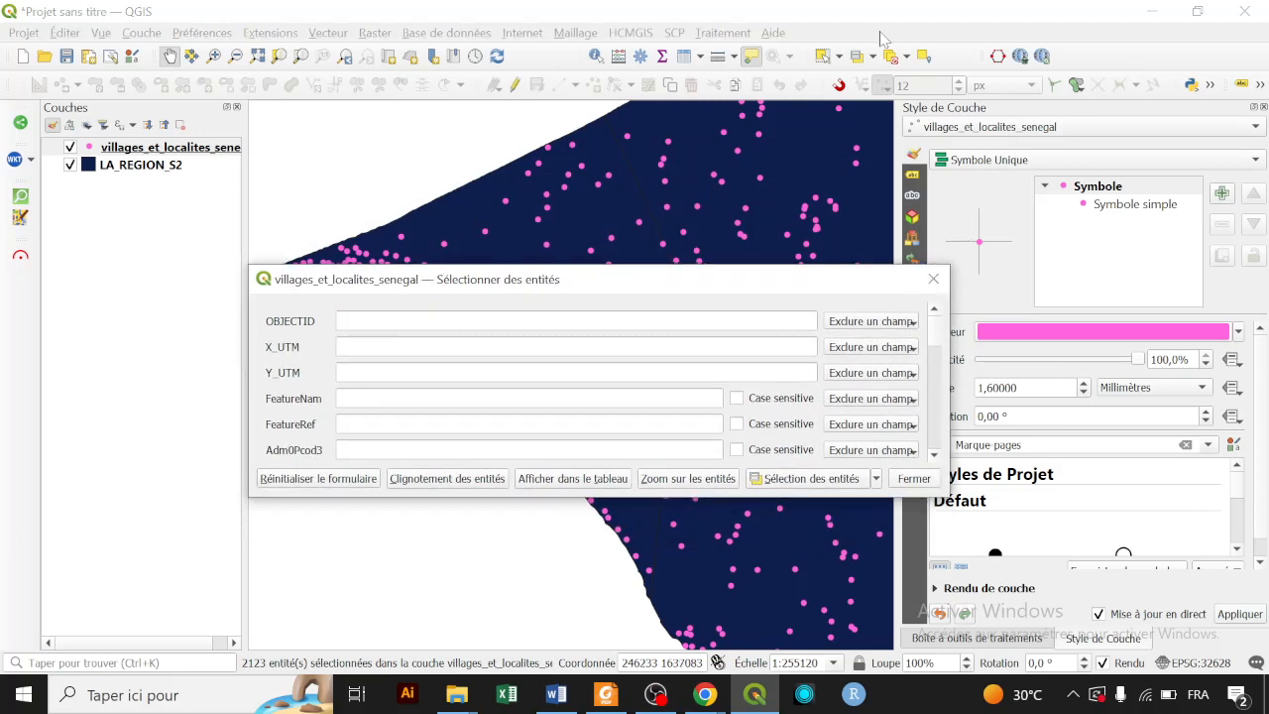
click(933, 278)
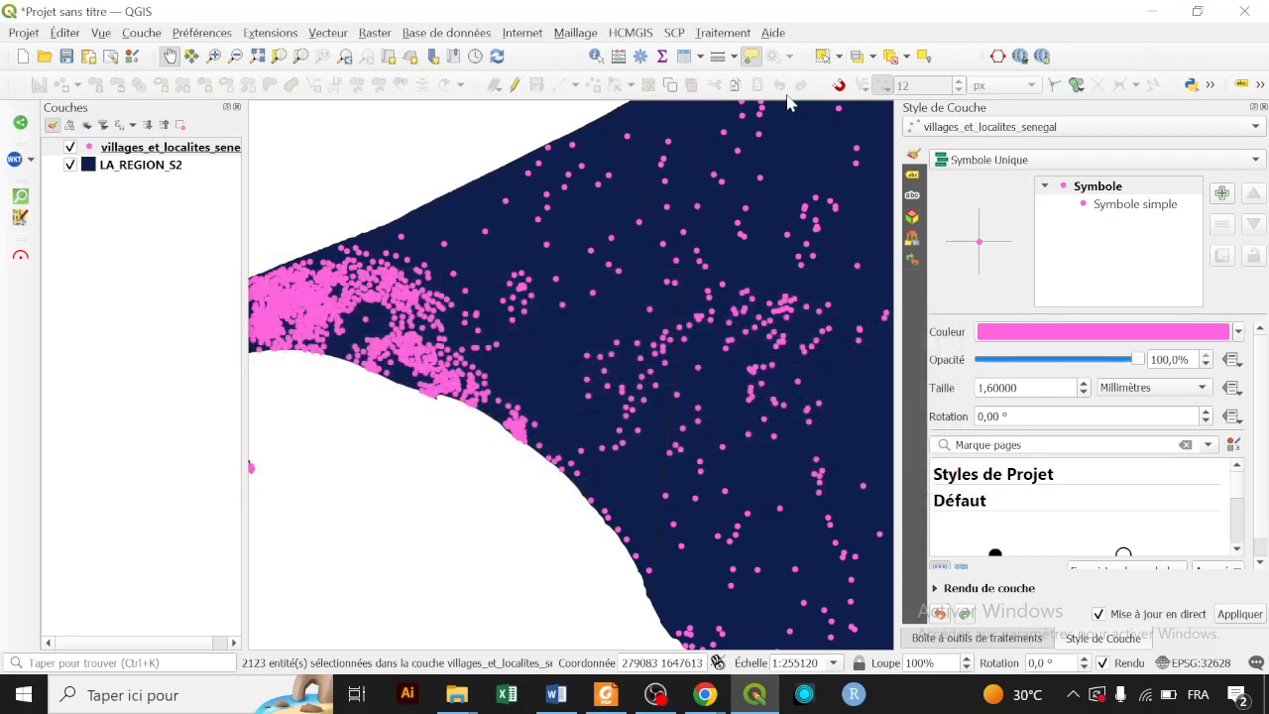
- Zoom to the selected localities and look through the layer's attribute fields in the select-by-value form
click(279, 56)
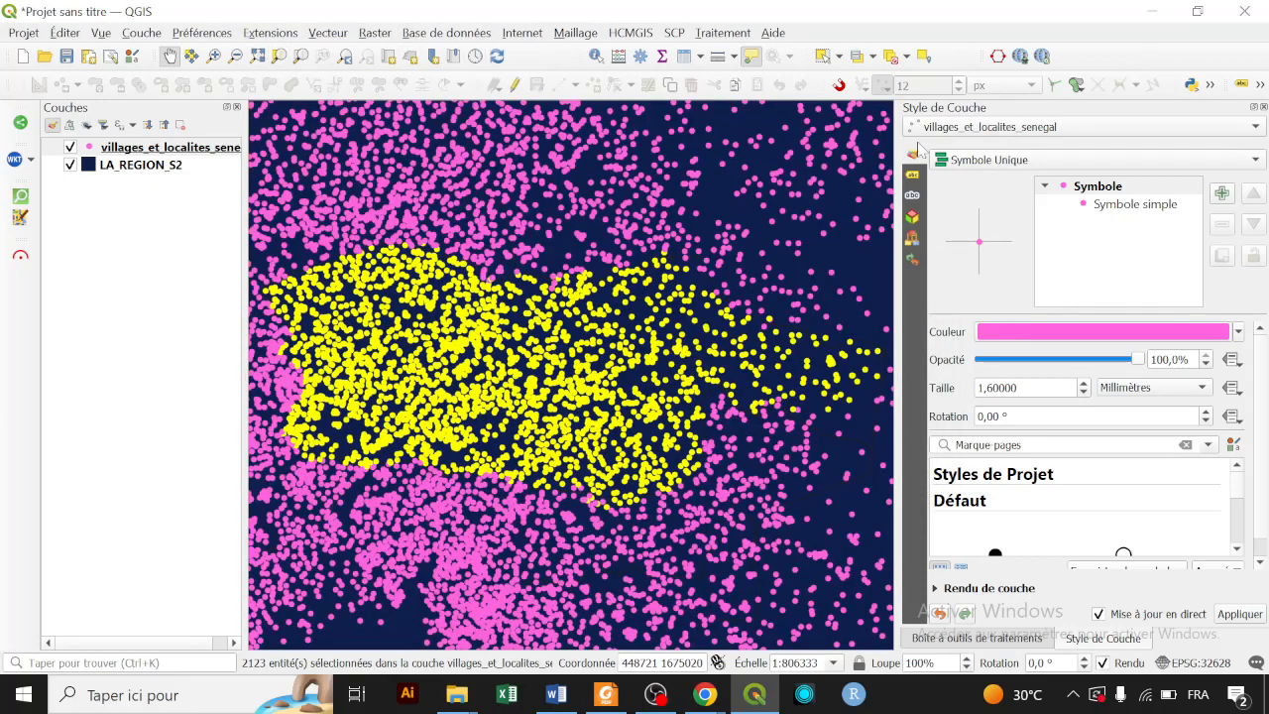
click(857, 56)
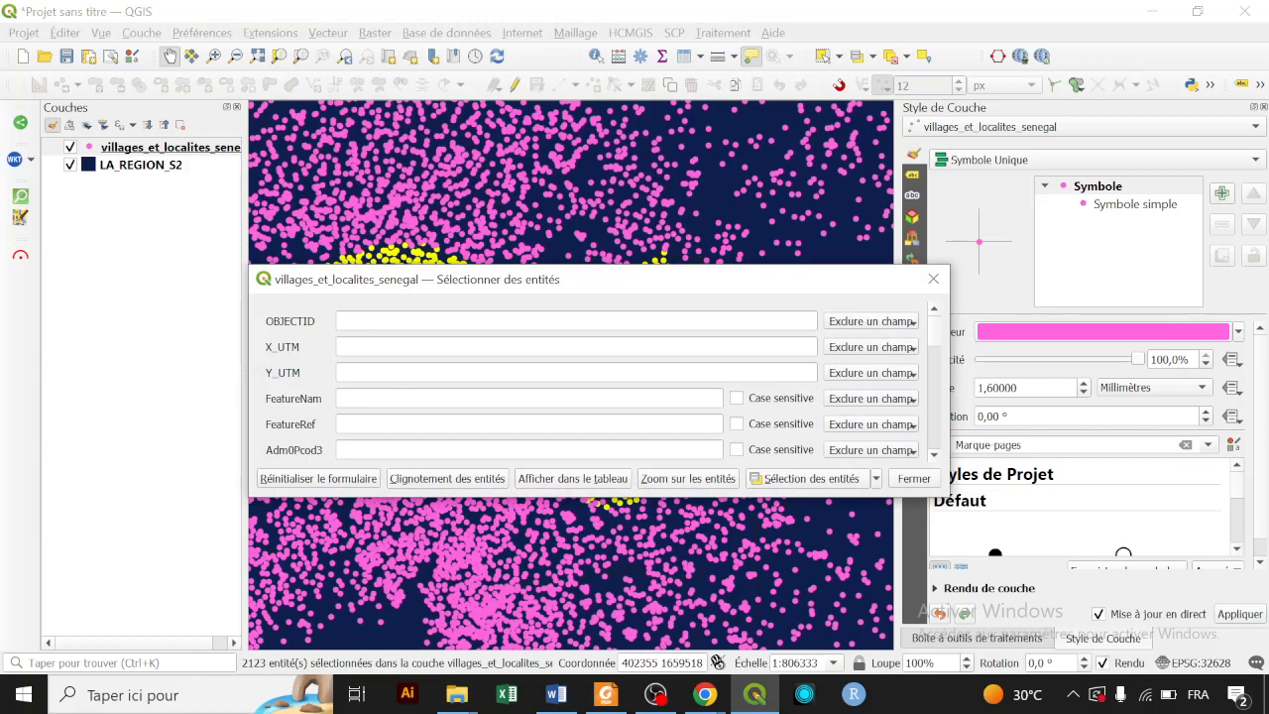
drag(504, 286, 593, 65)
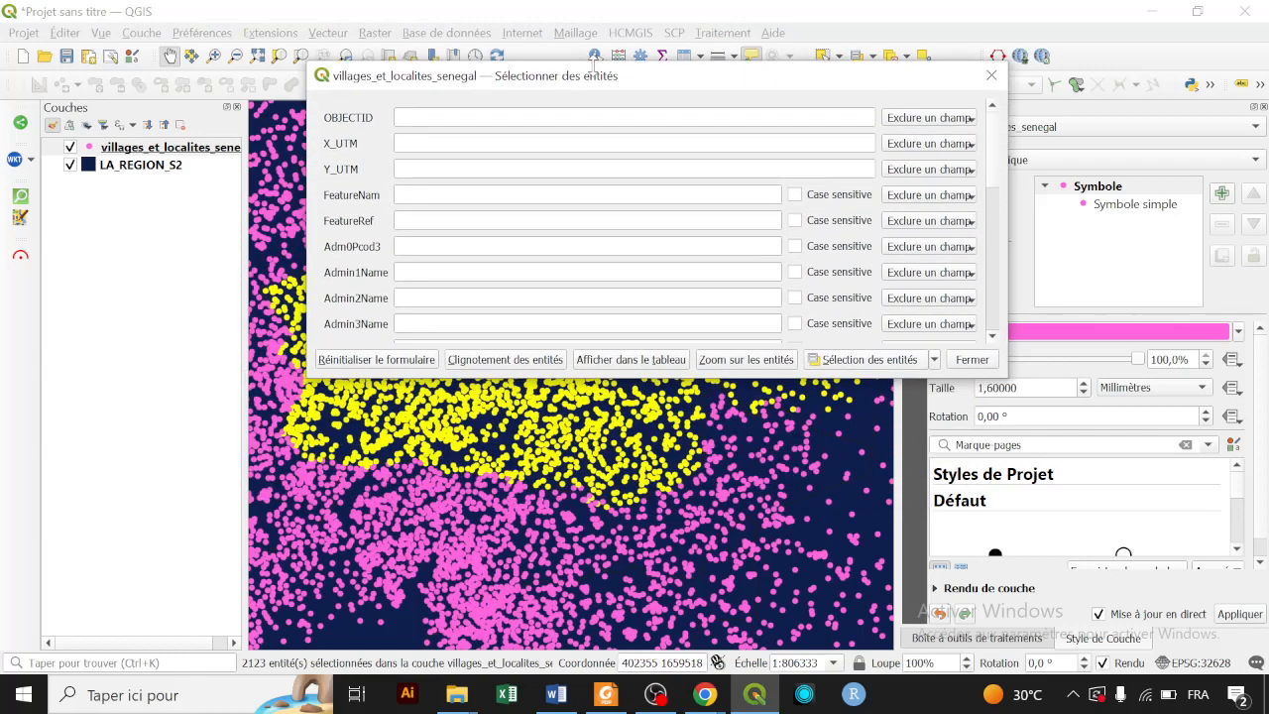
drag(595, 378, 589, 411)
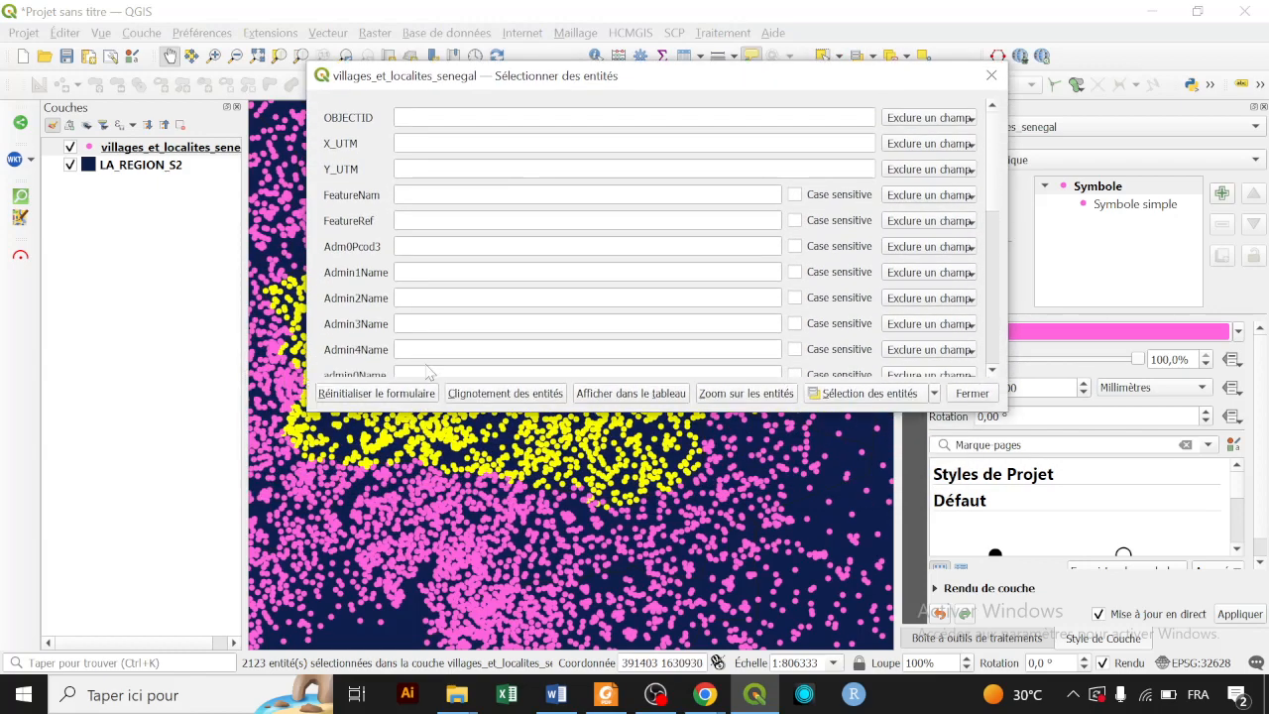
scroll(382, 337, down, 2)
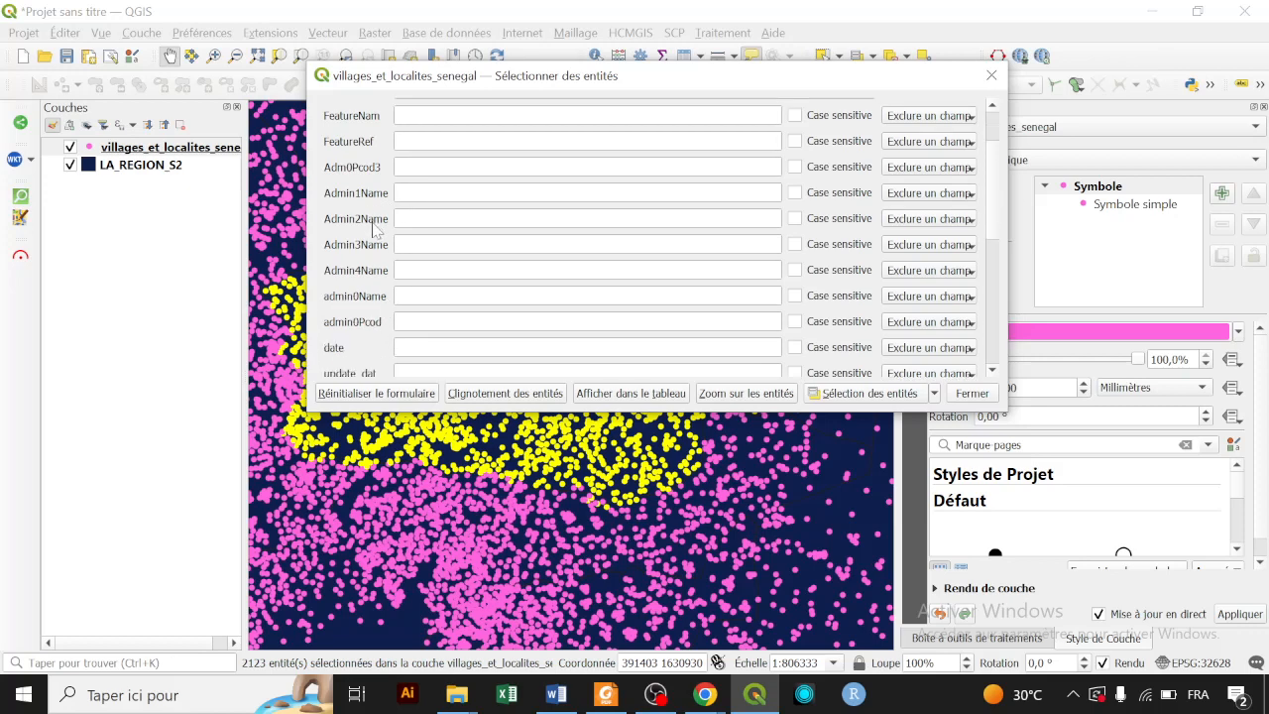
scroll(376, 230, up, 1)
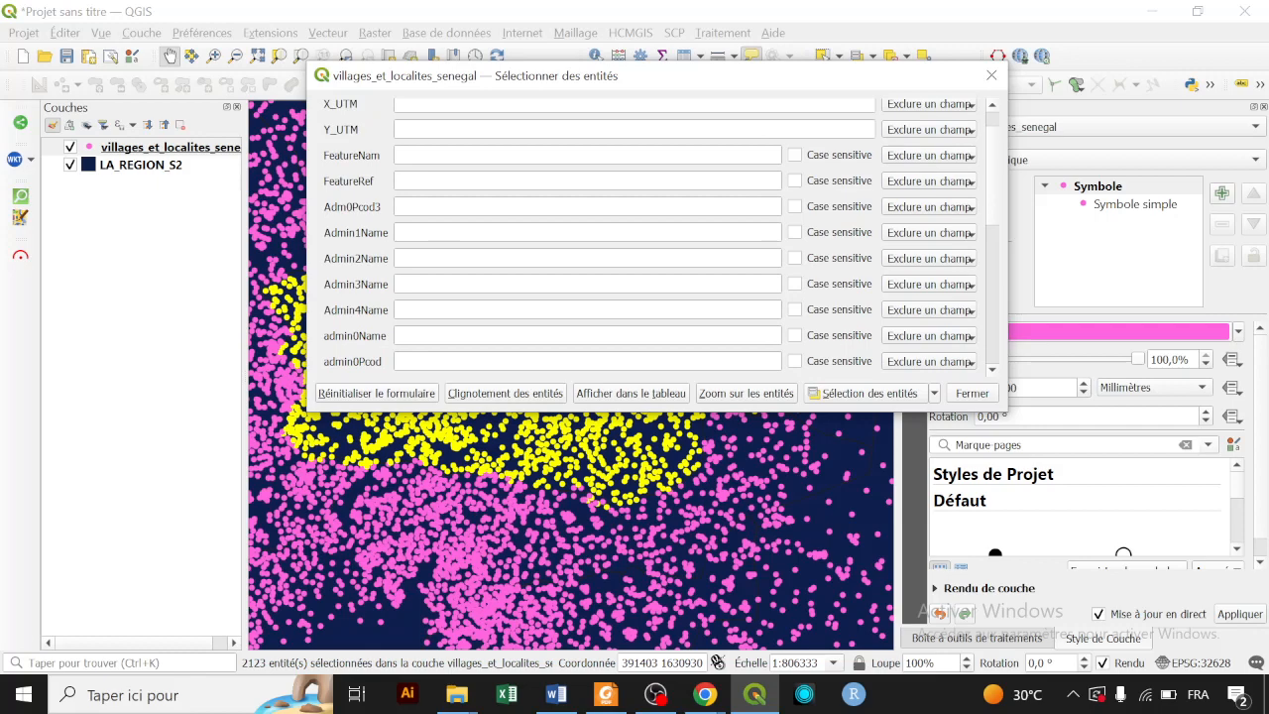
click(973, 392)
- Start a filter on villages_et_localites_senegal with the expression "popPlace_1" = and list all values of that field
right_click(179, 146)
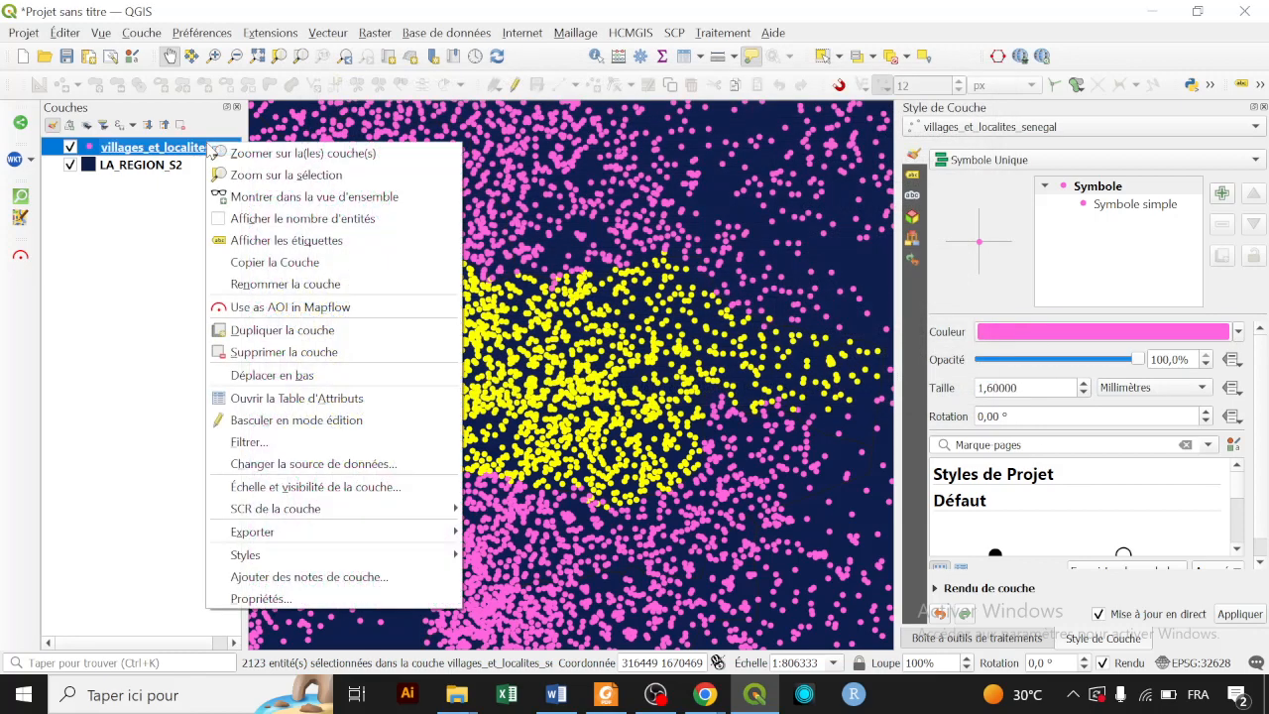
click(248, 441)
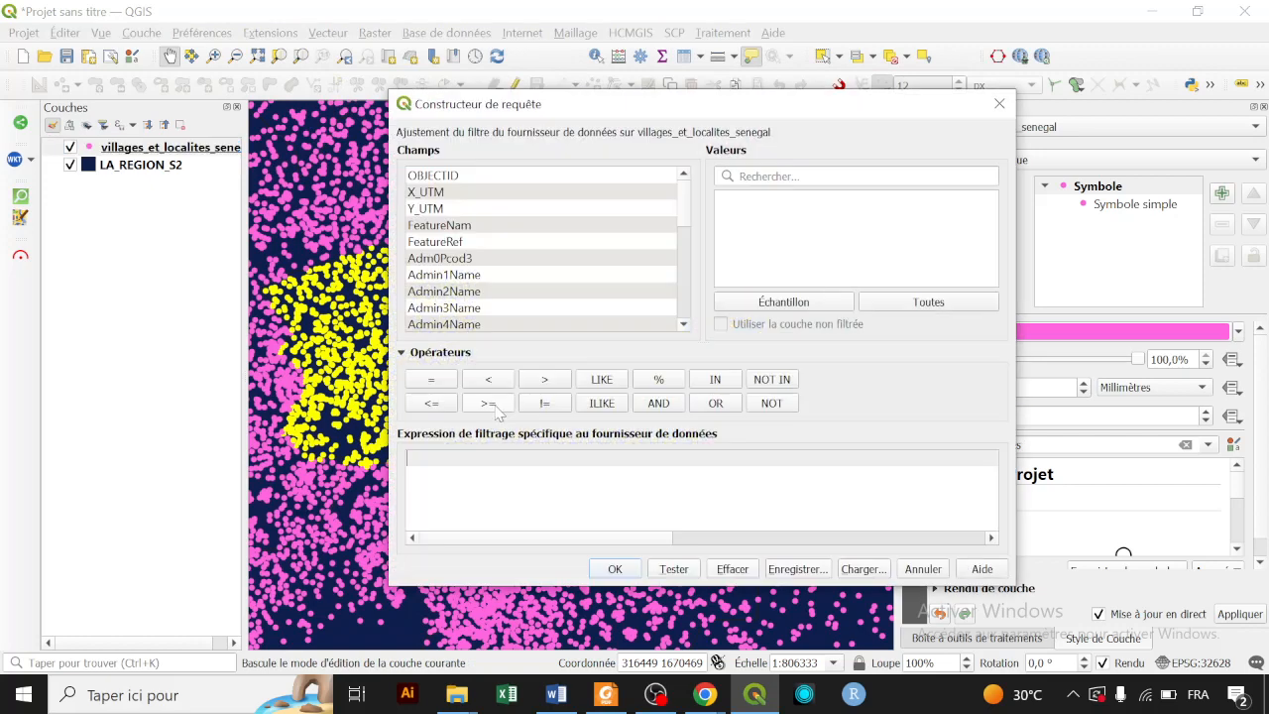
scroll(532, 275, down, 6)
click(526, 259)
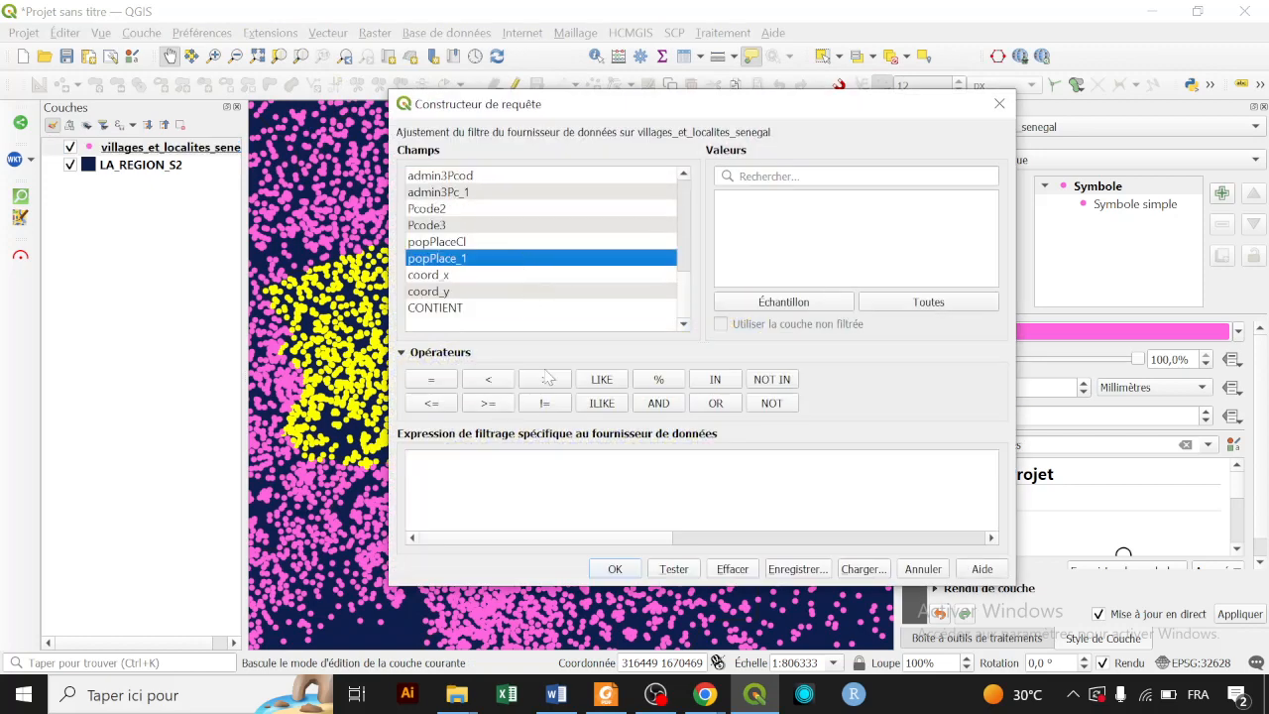
double_click(528, 260)
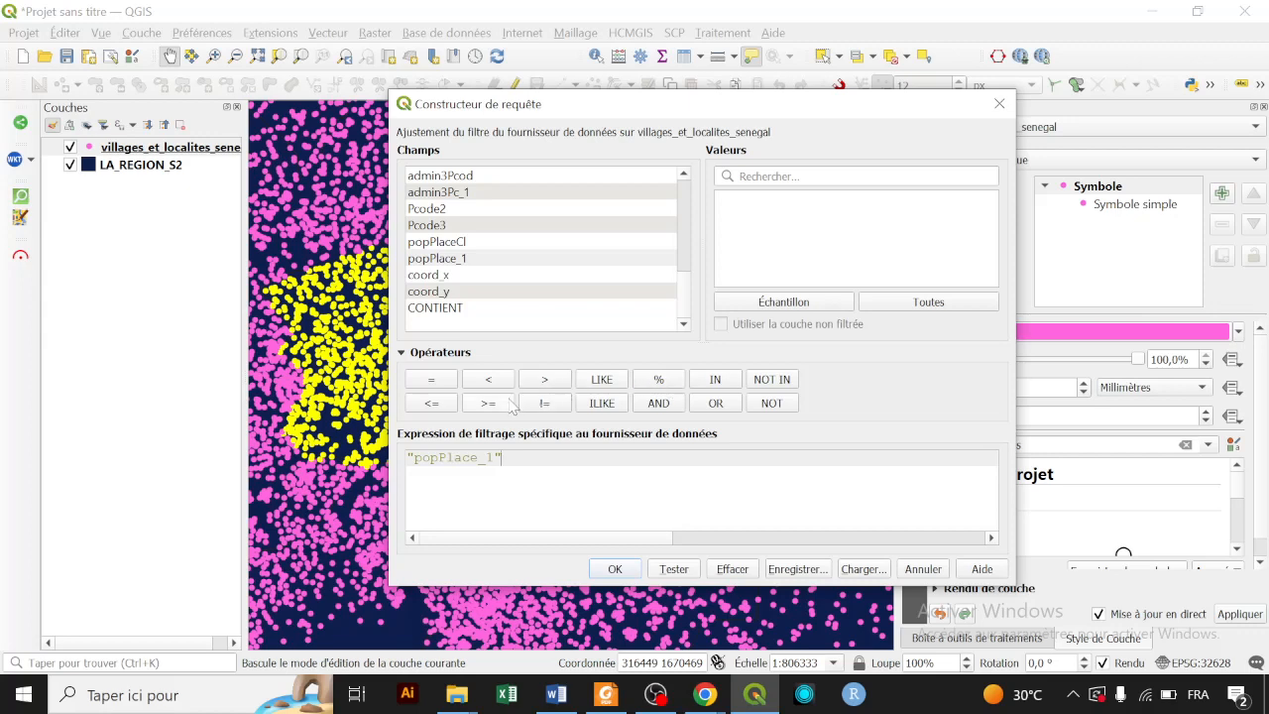
click(445, 386)
click(922, 307)
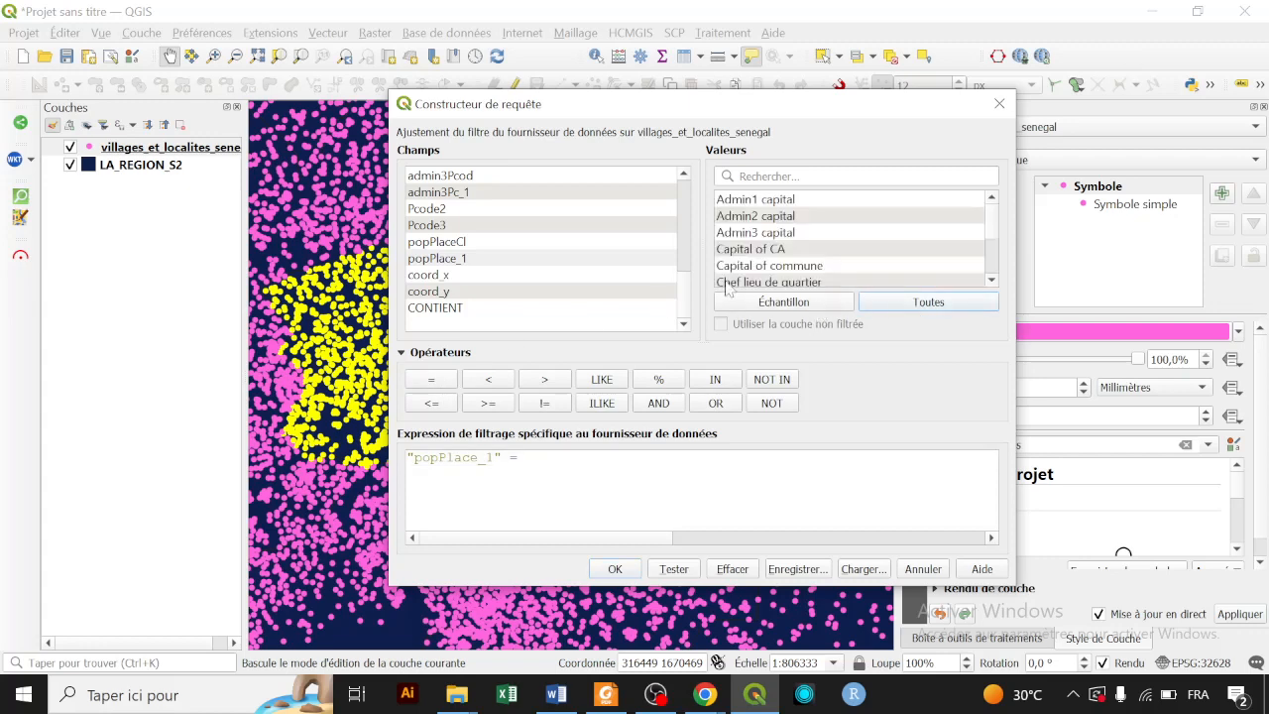
- Complete the expression with ('Admin1 capital','Admin2 capital','Admin3 capital','Capital of commune') and try to apply the filter
click(582, 457)
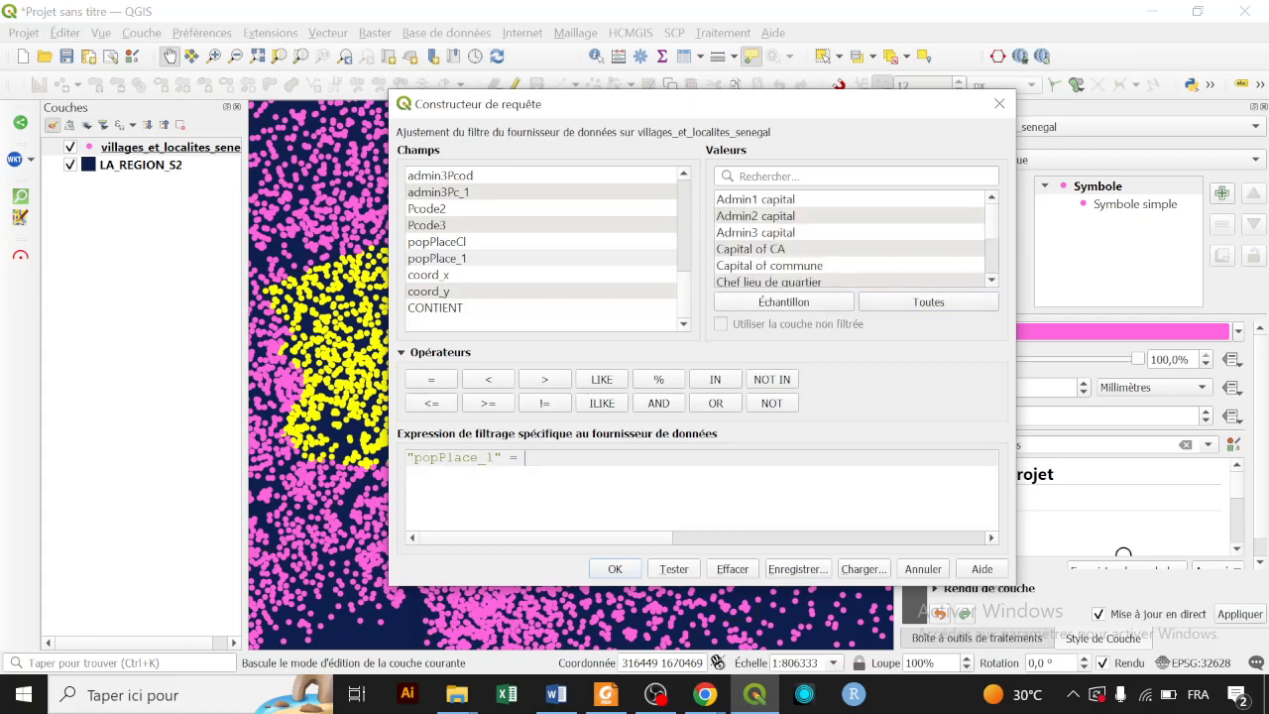
text(()
double_click(806, 201)
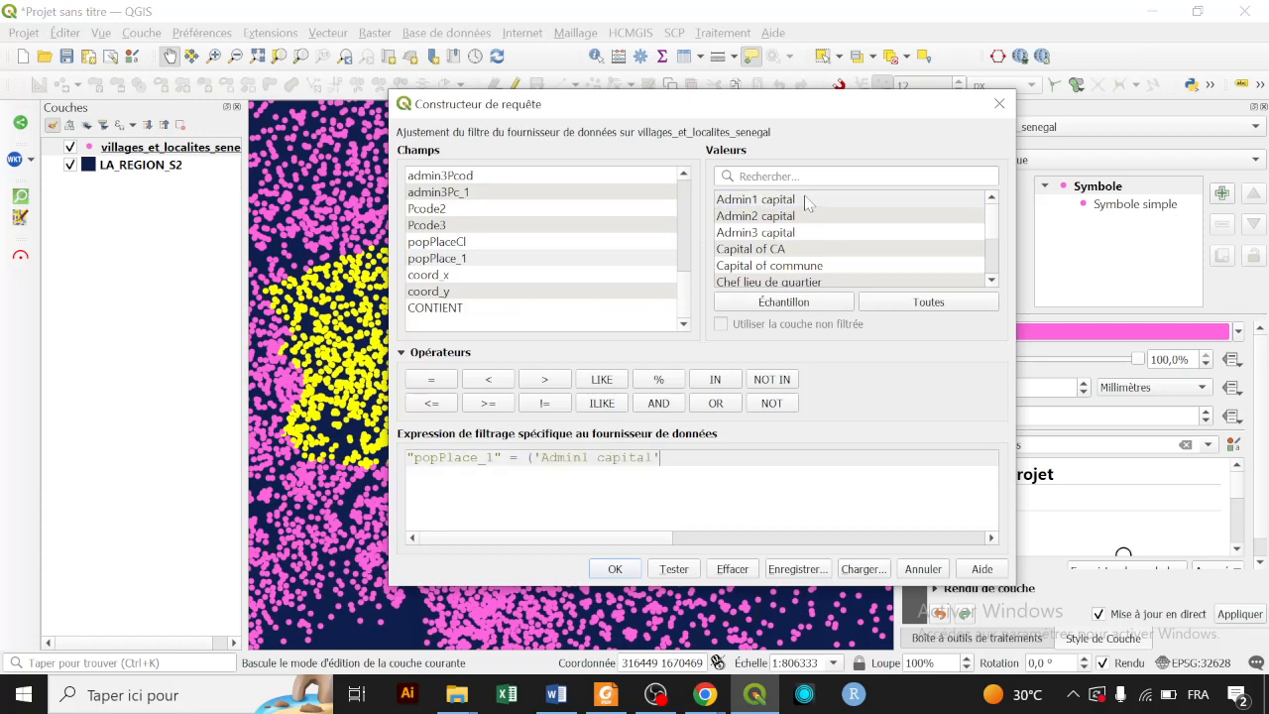
text(,)
double_click(801, 217)
text(,)
double_click(796, 234)
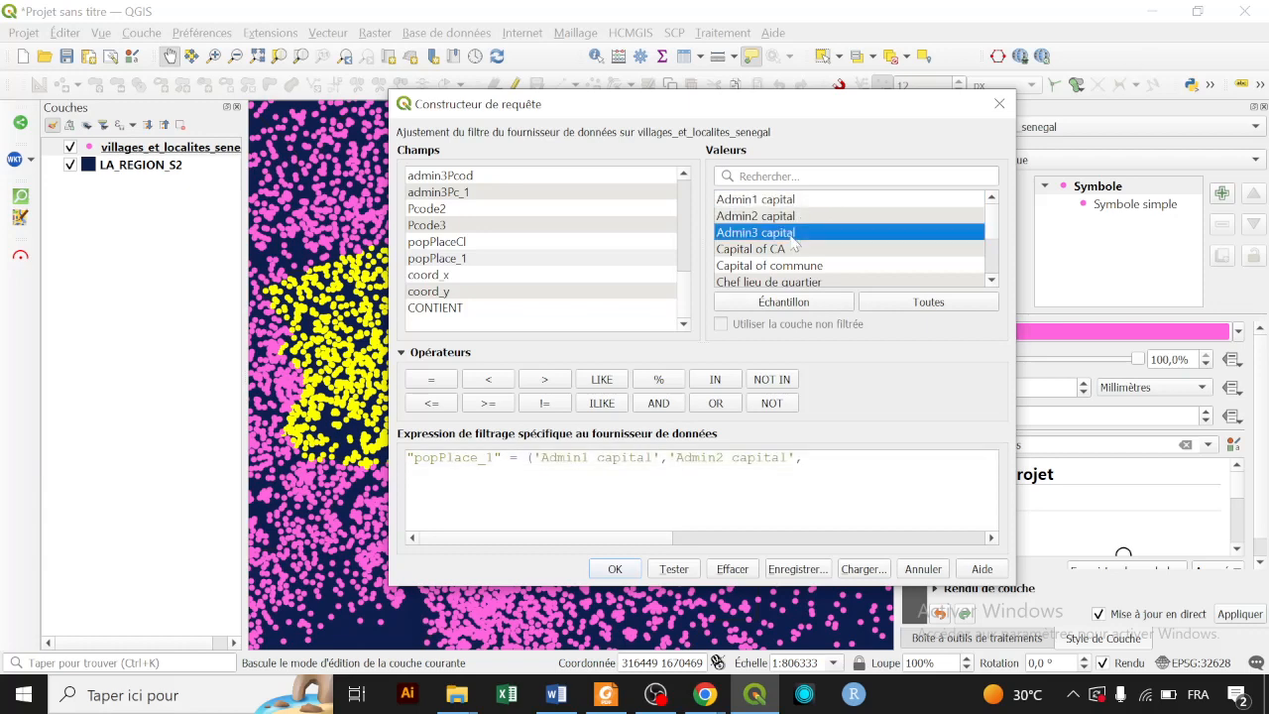
text(,)
double_click(910, 264)
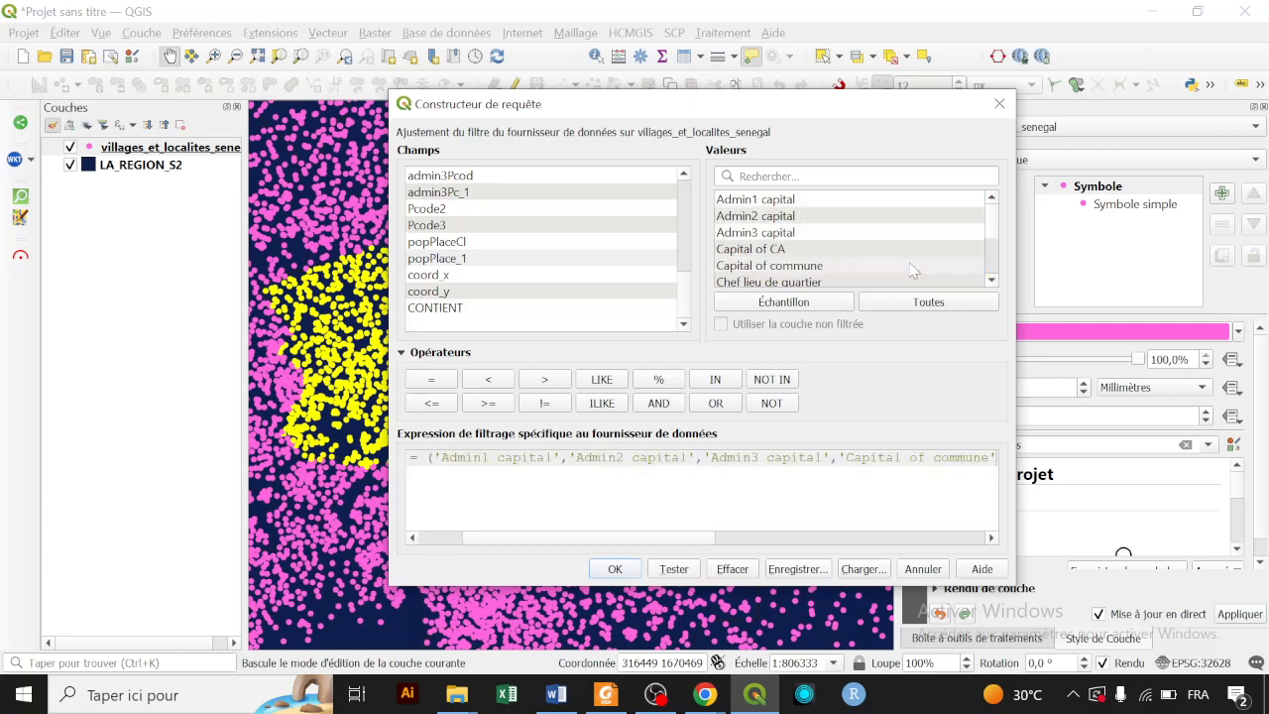
text(,)
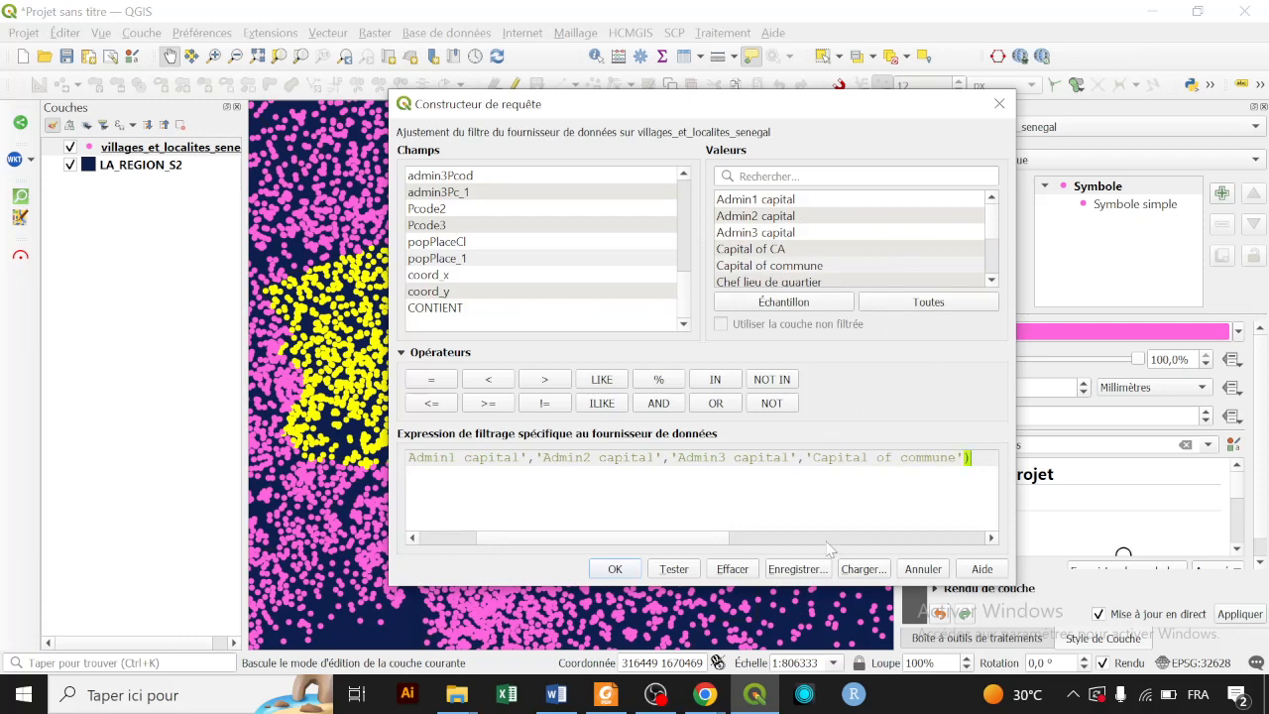
click(637, 572)
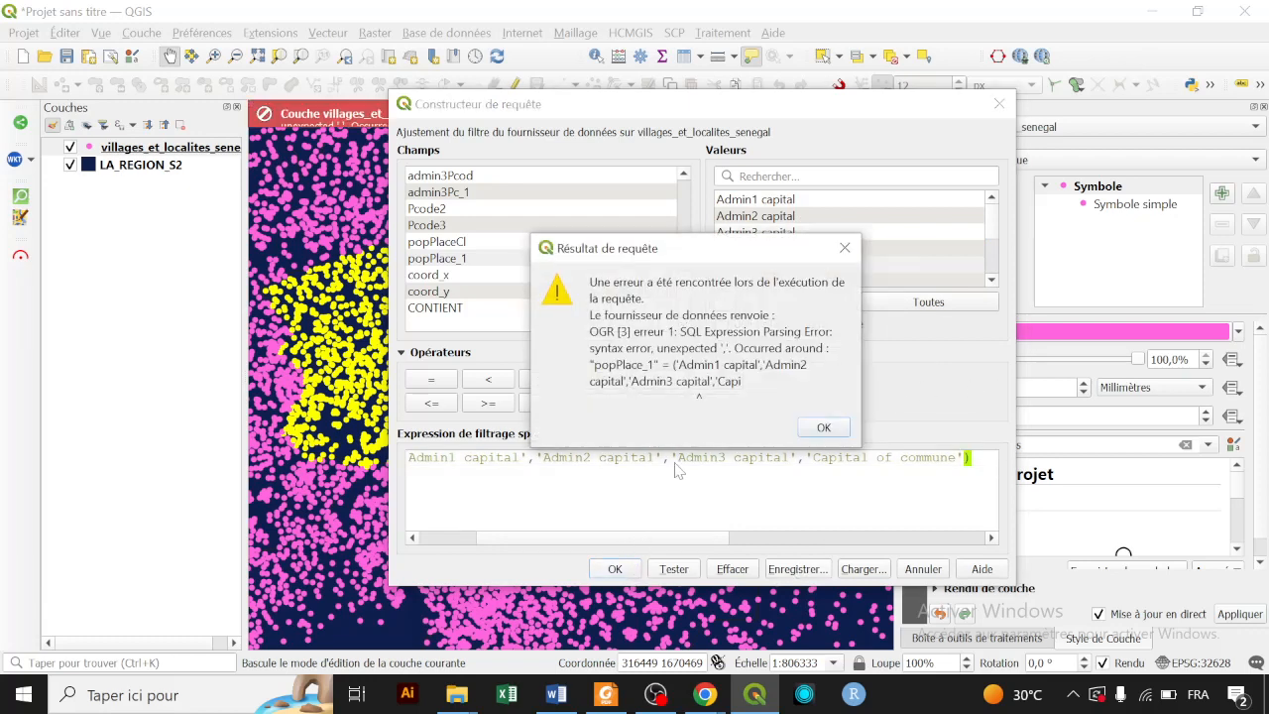
click(824, 429)
- Replace the equals operator with IN in the "popPlace_1" filter expression and apply the filter
drag(655, 540, 545, 552)
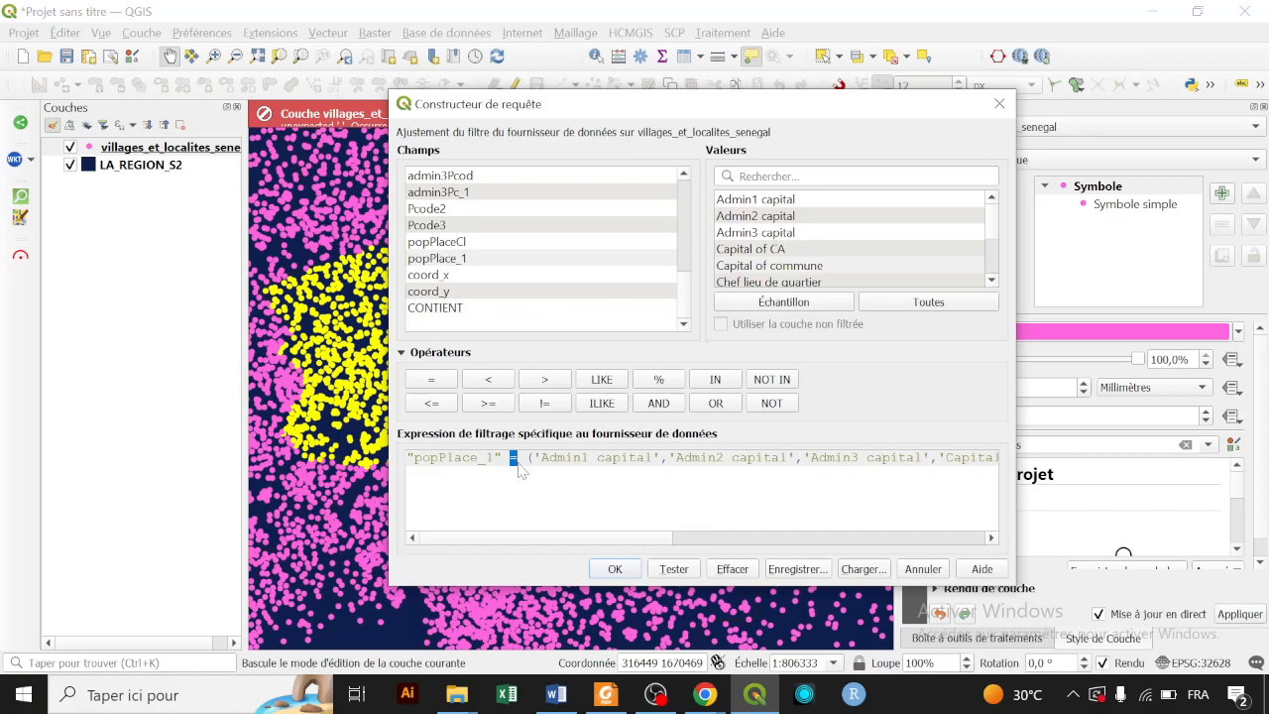
text(N)
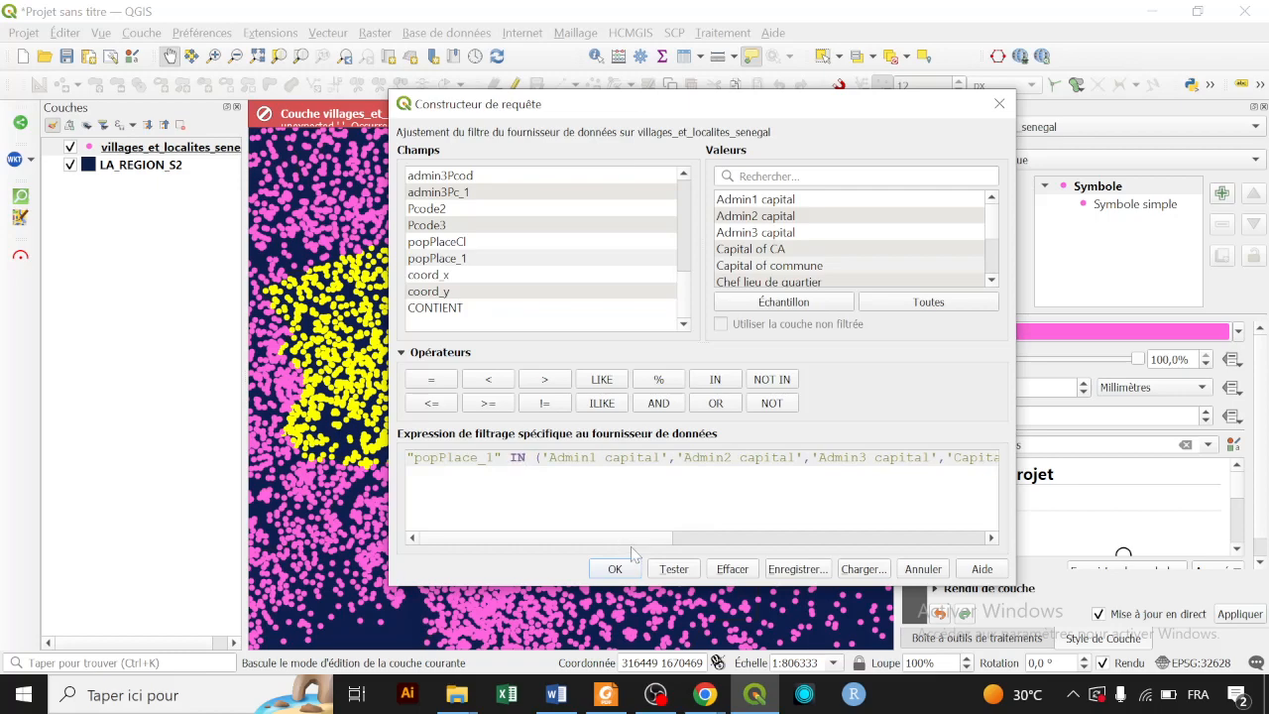
click(615, 568)
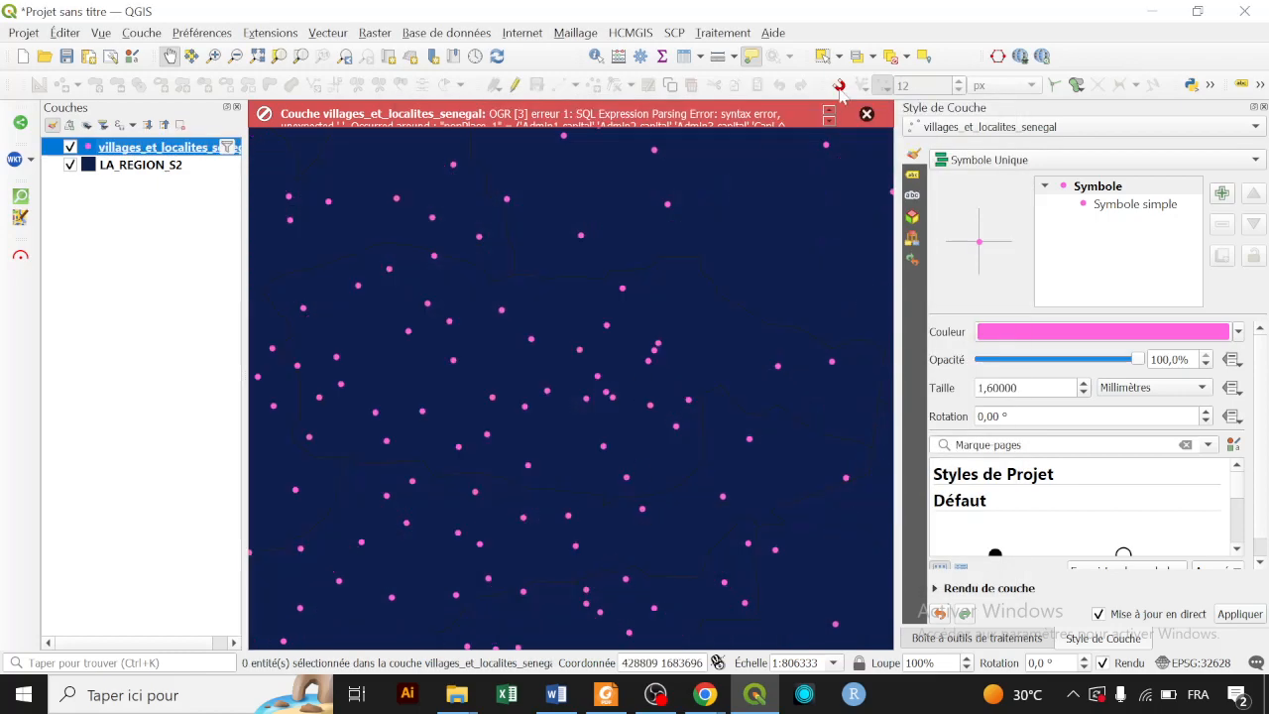
- Select the localities of villages_et_localites_senegal whose Admin1Name contains Diourbel
click(866, 114)
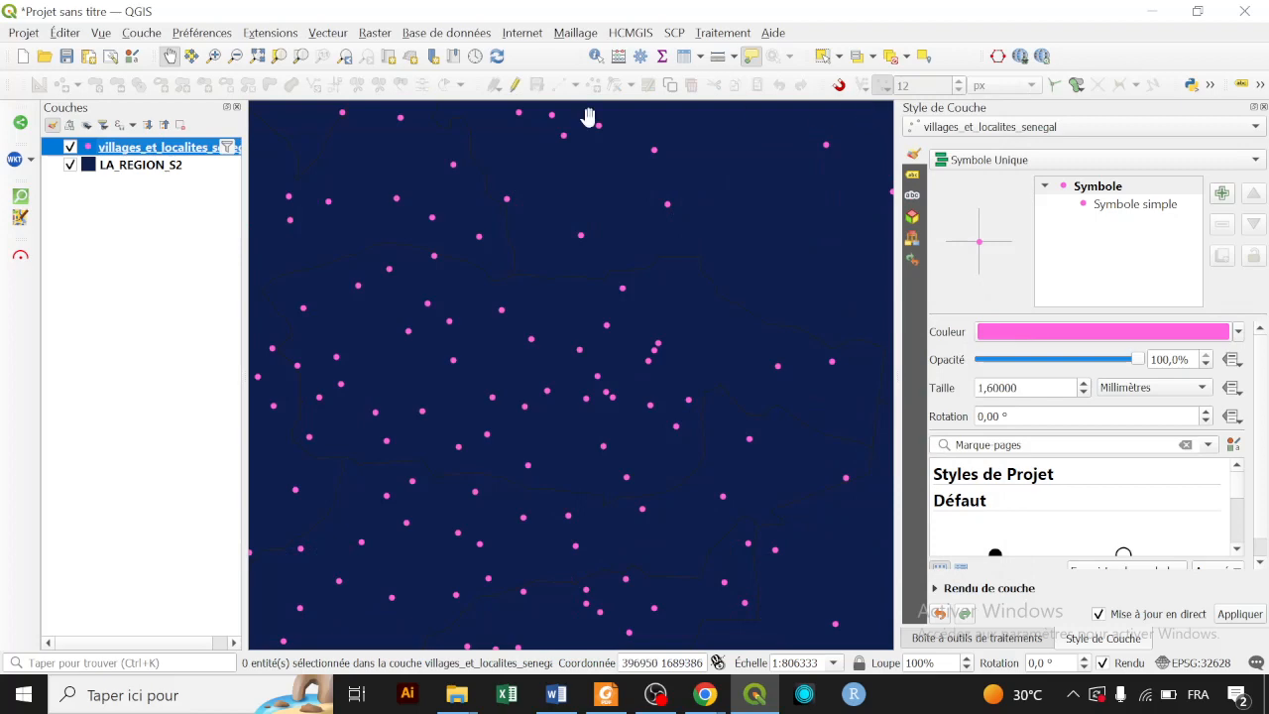
click(822, 56)
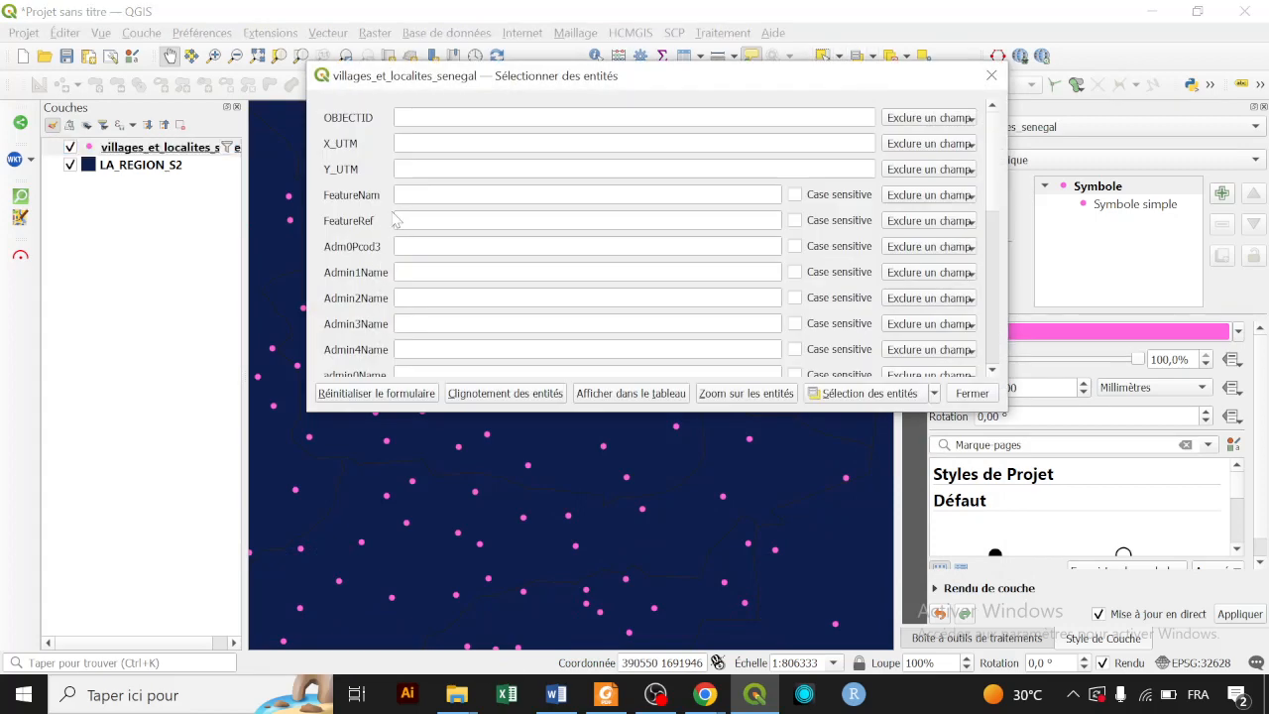
click(587, 271)
text(d)
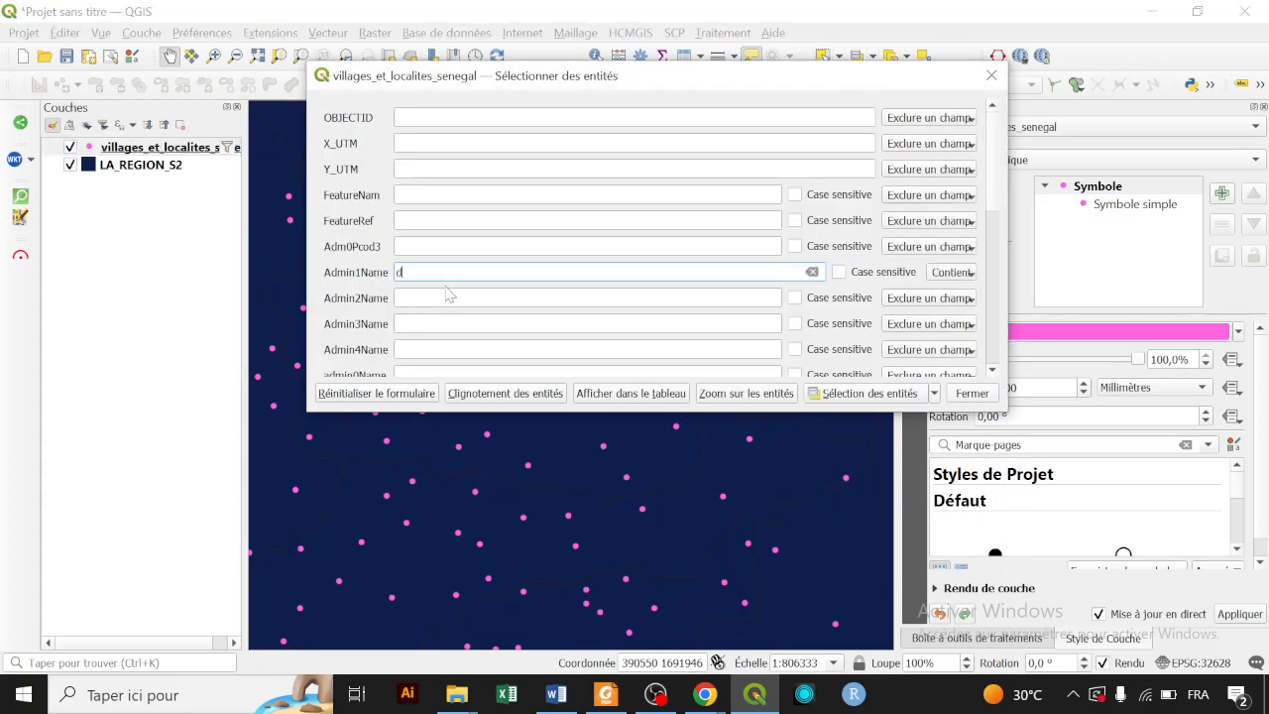
click(447, 309)
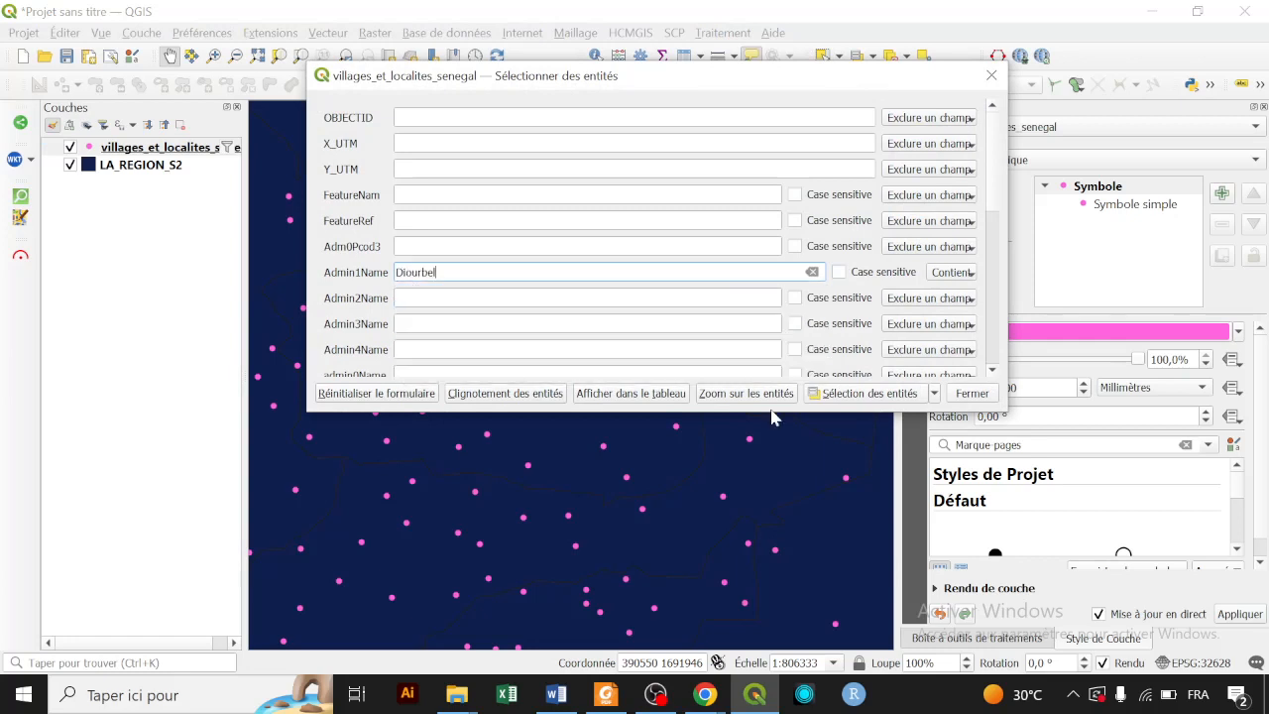
click(878, 394)
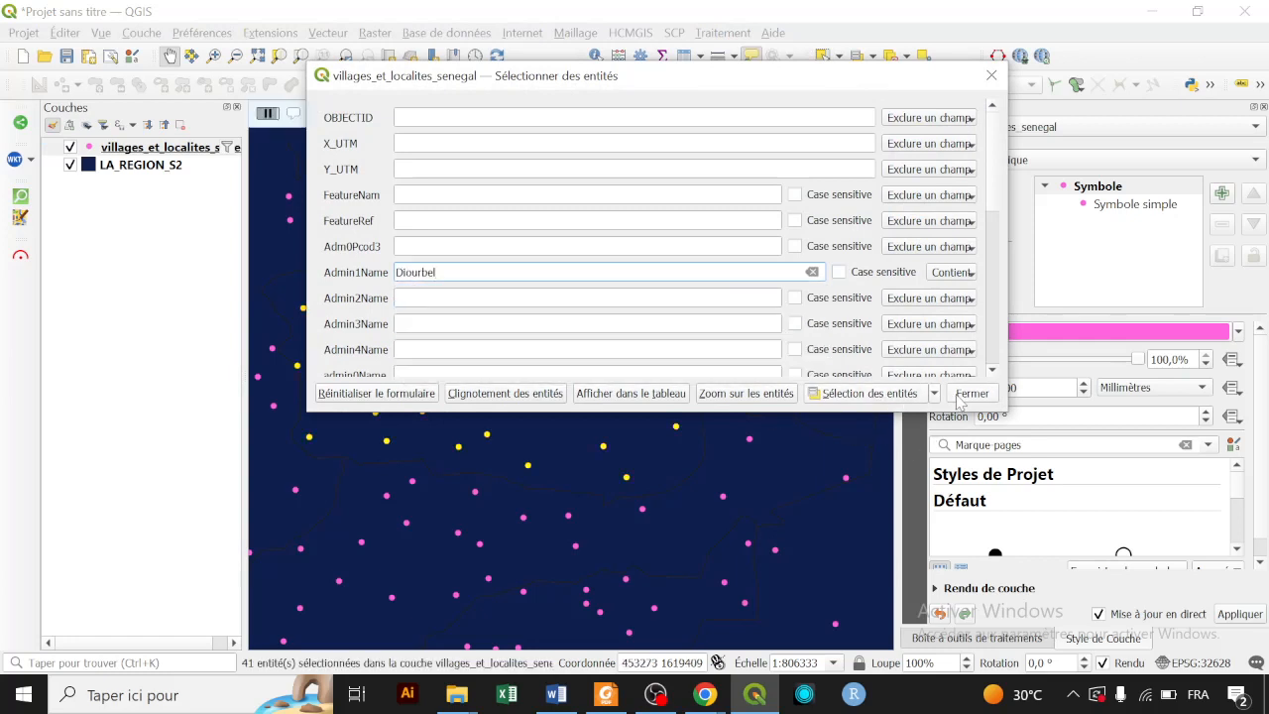
click(967, 395)
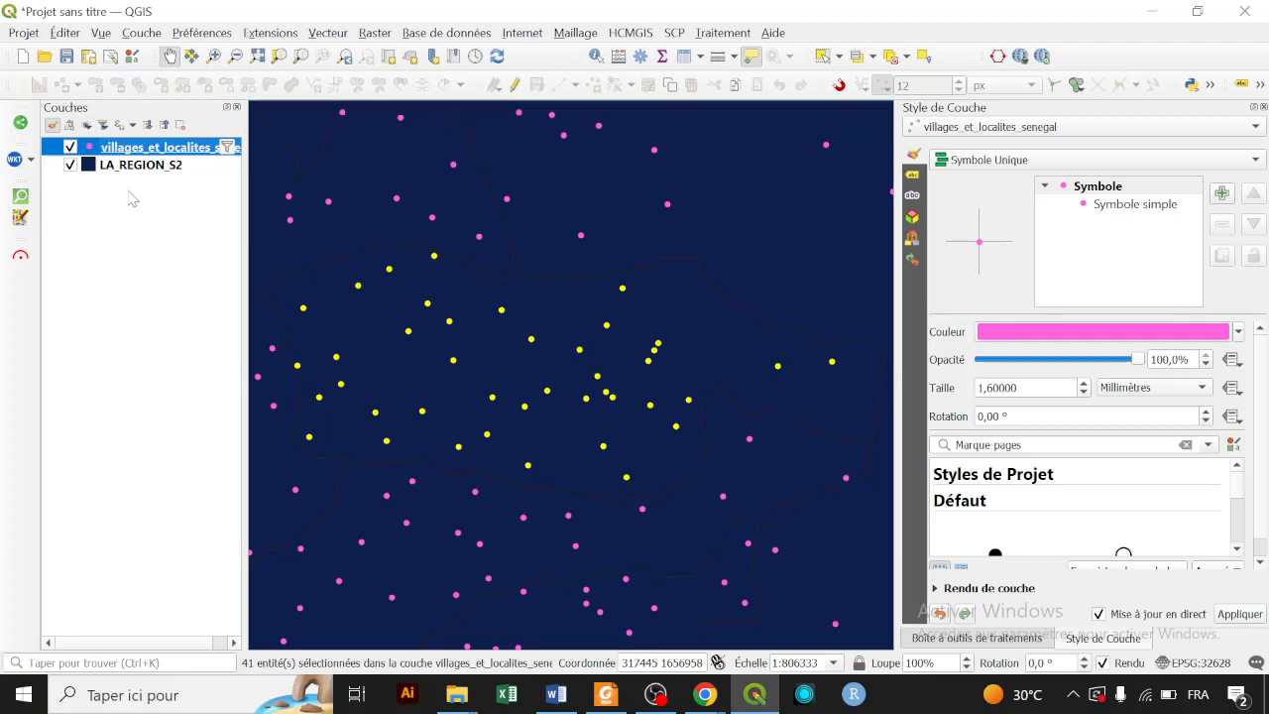
- Set the stroke colour of the LA_REGION_S2 polygons to white
click(161, 166)
click(1153, 207)
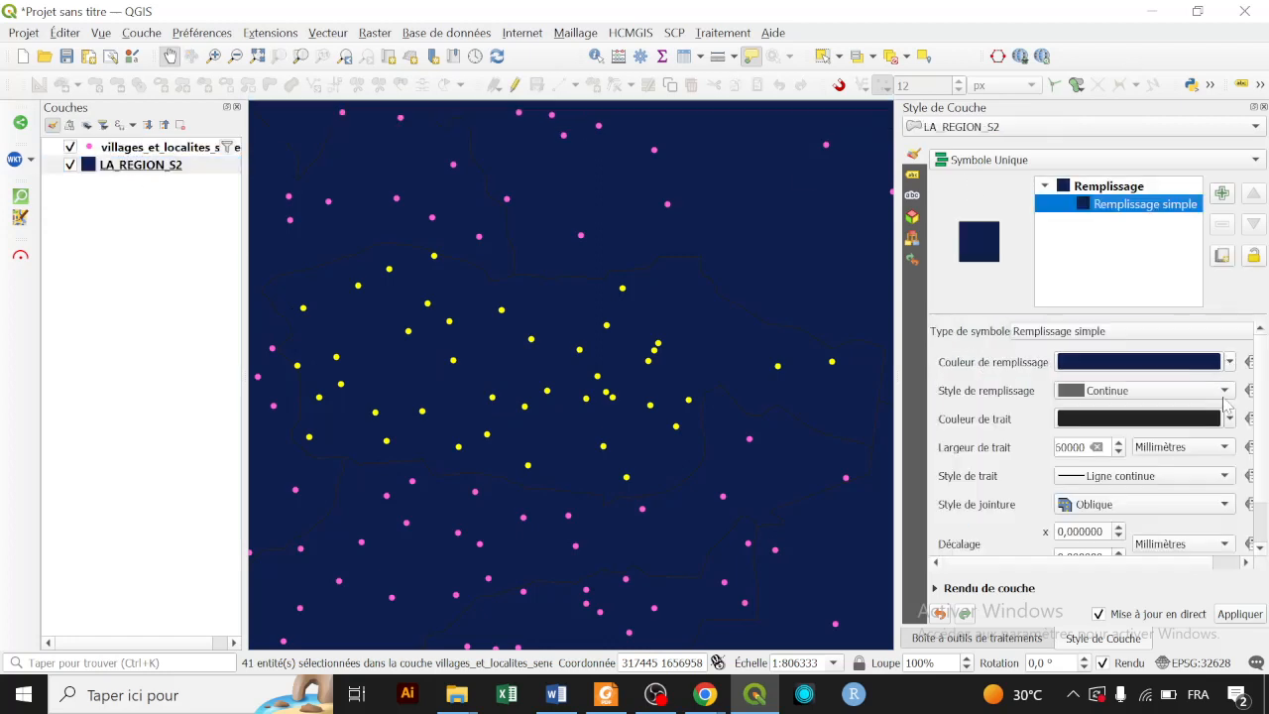
click(1230, 419)
click(1086, 337)
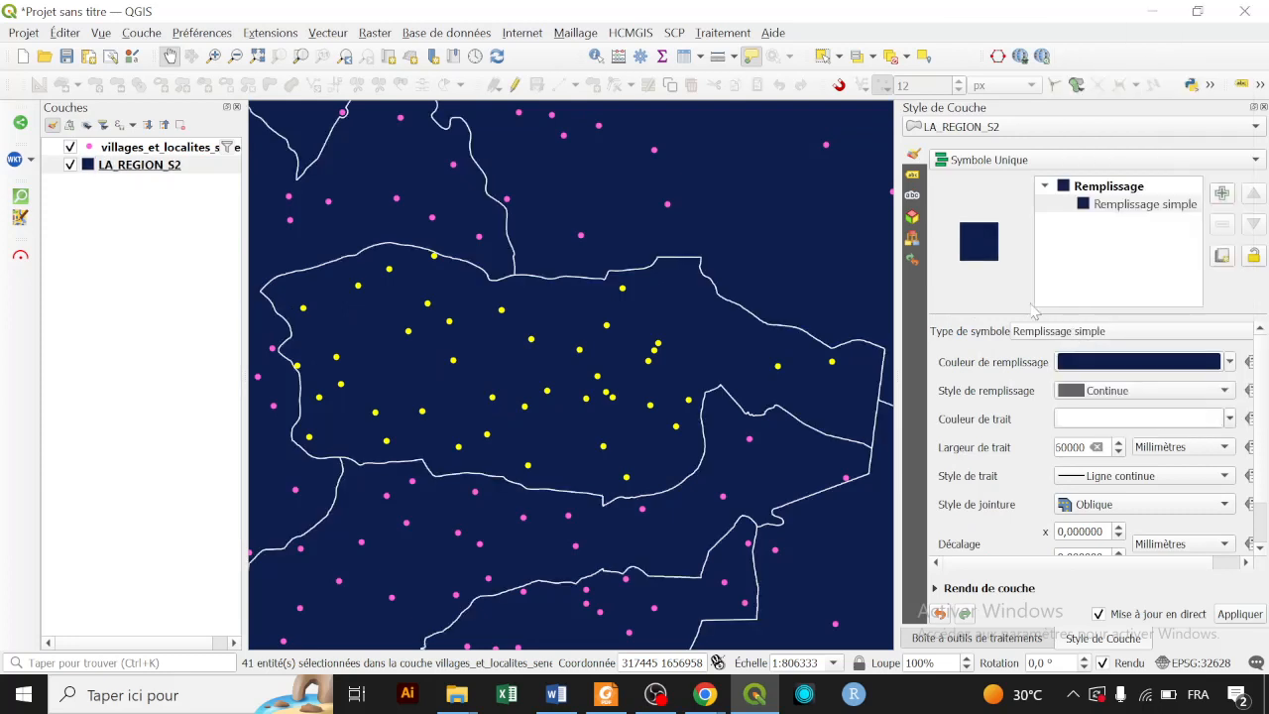
- Run ORS Tools Directions from one point layer on the selected localities by driving-car, fastest, using the first Traveling Salesman mode
click(207, 152)
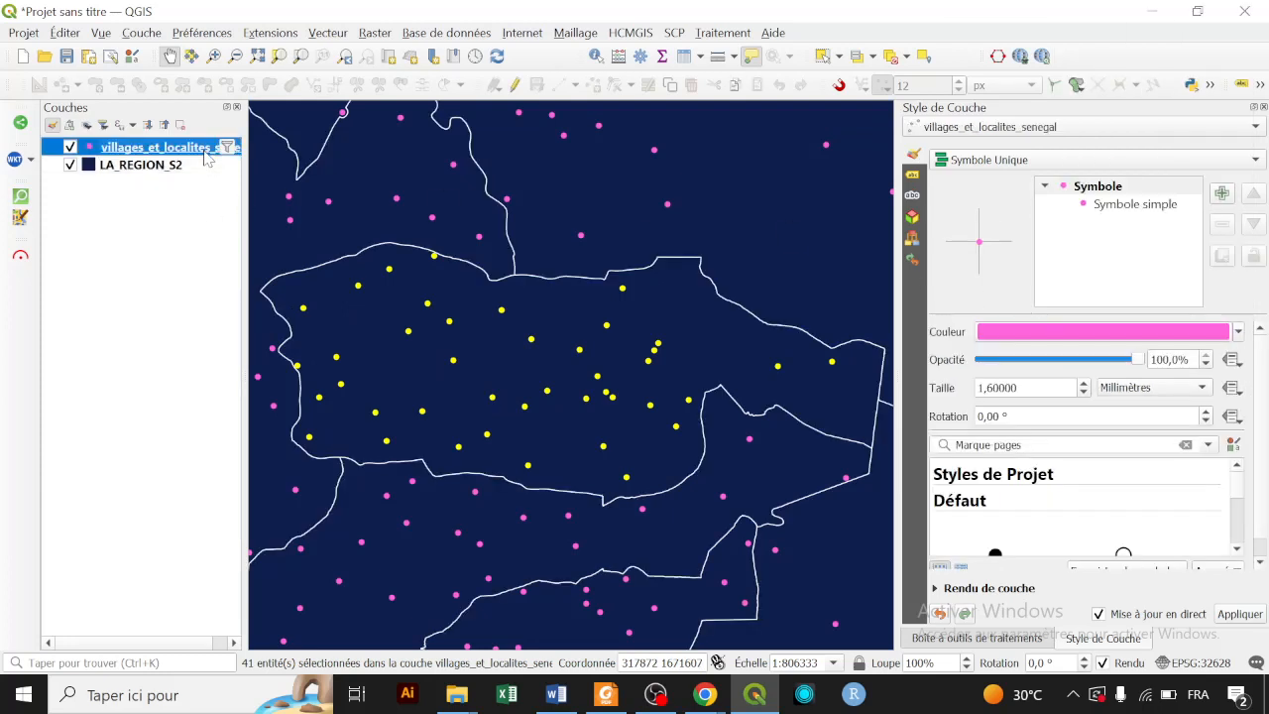
click(998, 56)
click(625, 311)
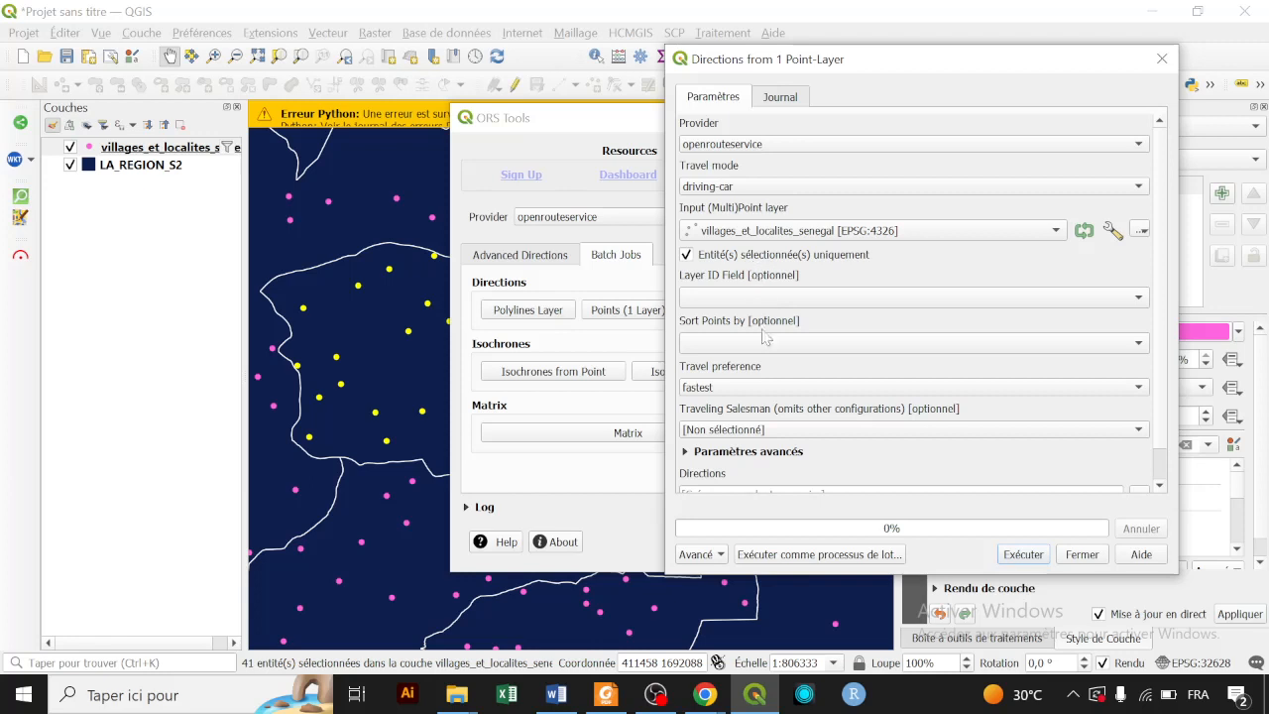
click(932, 430)
click(877, 449)
click(1037, 553)
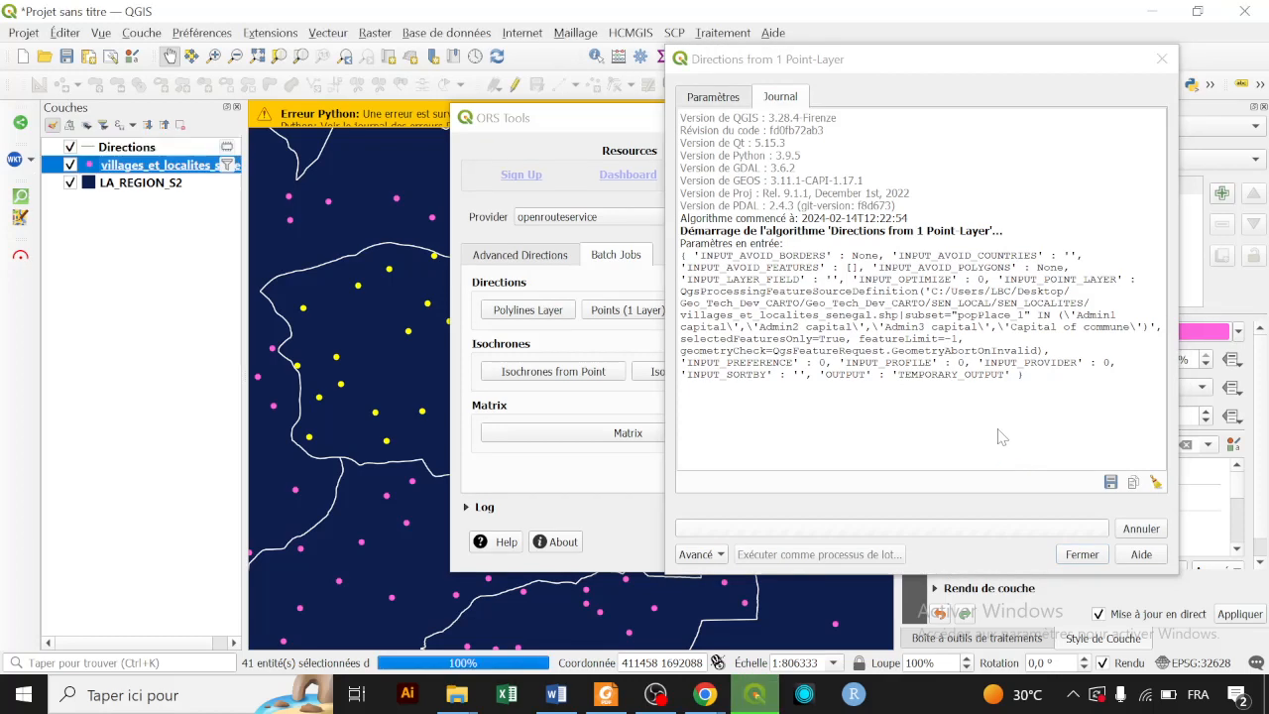
click(1093, 559)
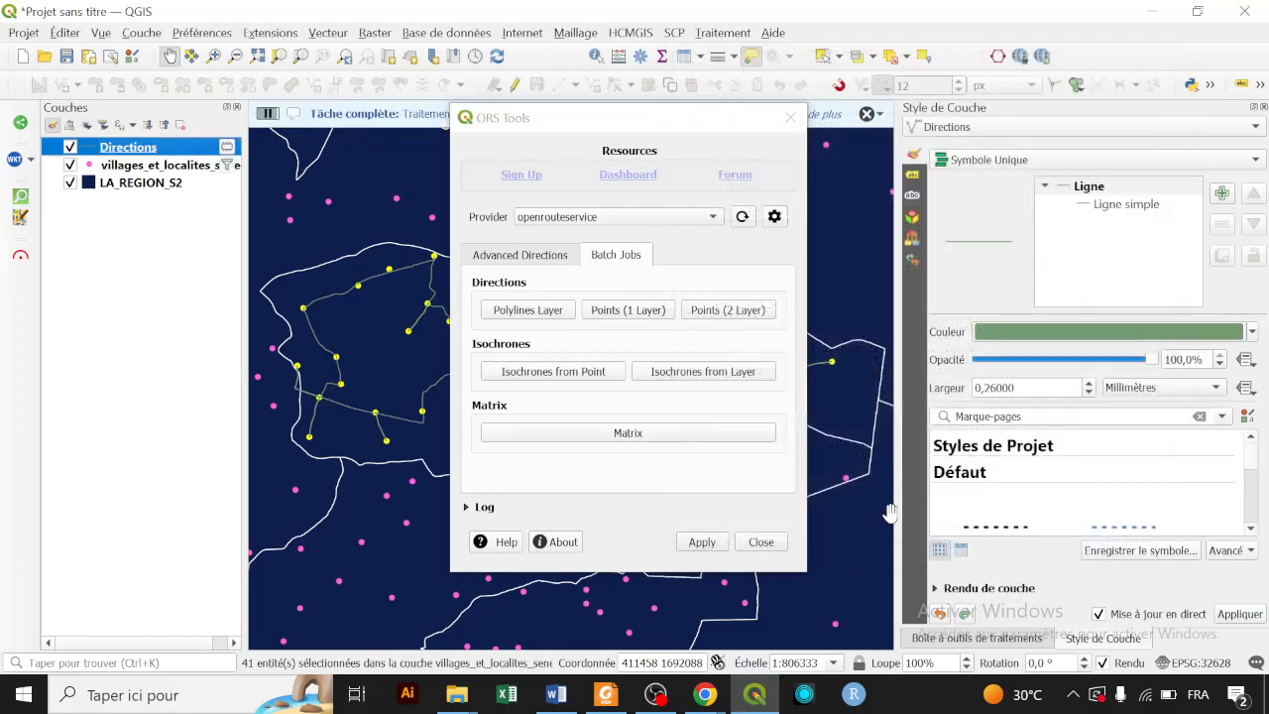
click(790, 117)
click(867, 114)
click(867, 114)
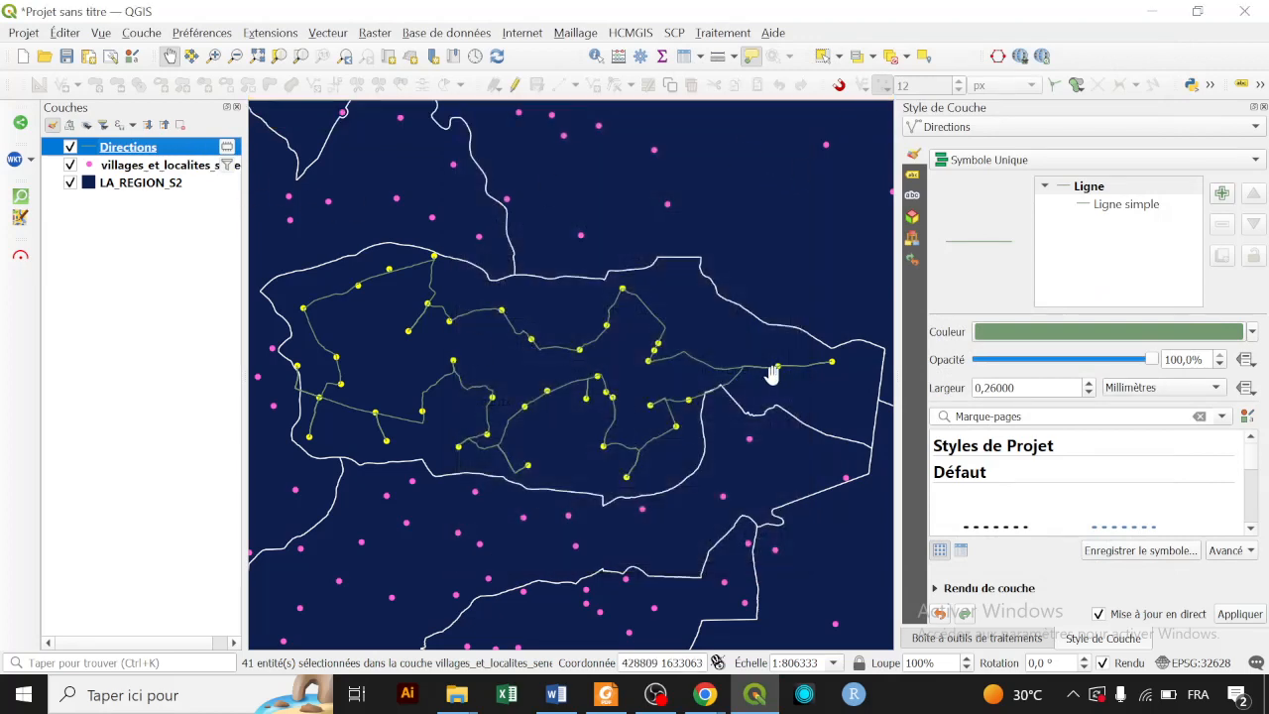
- Switch to the Travelling Salesman e-mail in Gmail in Chrome, examine its labelled route map, and return to QGIS
mouse_move(708, 699)
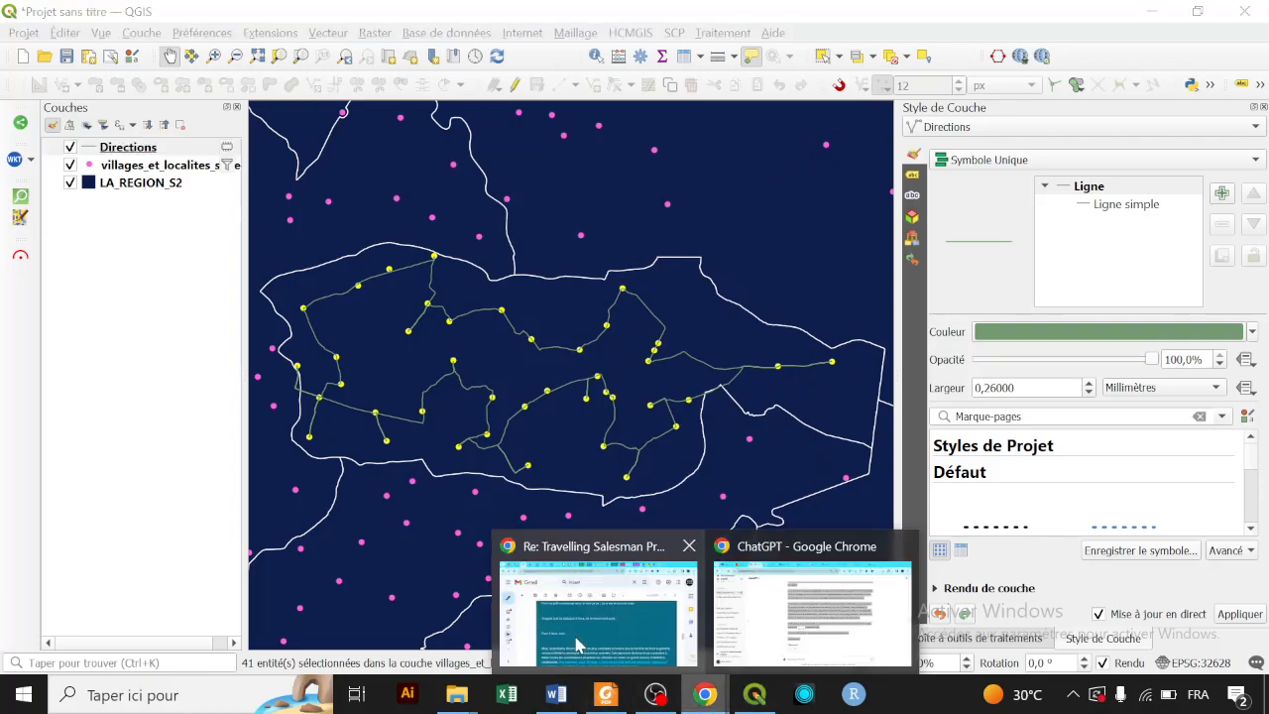
click(580, 640)
scroll(580, 417, down, 5)
scroll(583, 390, up, 15)
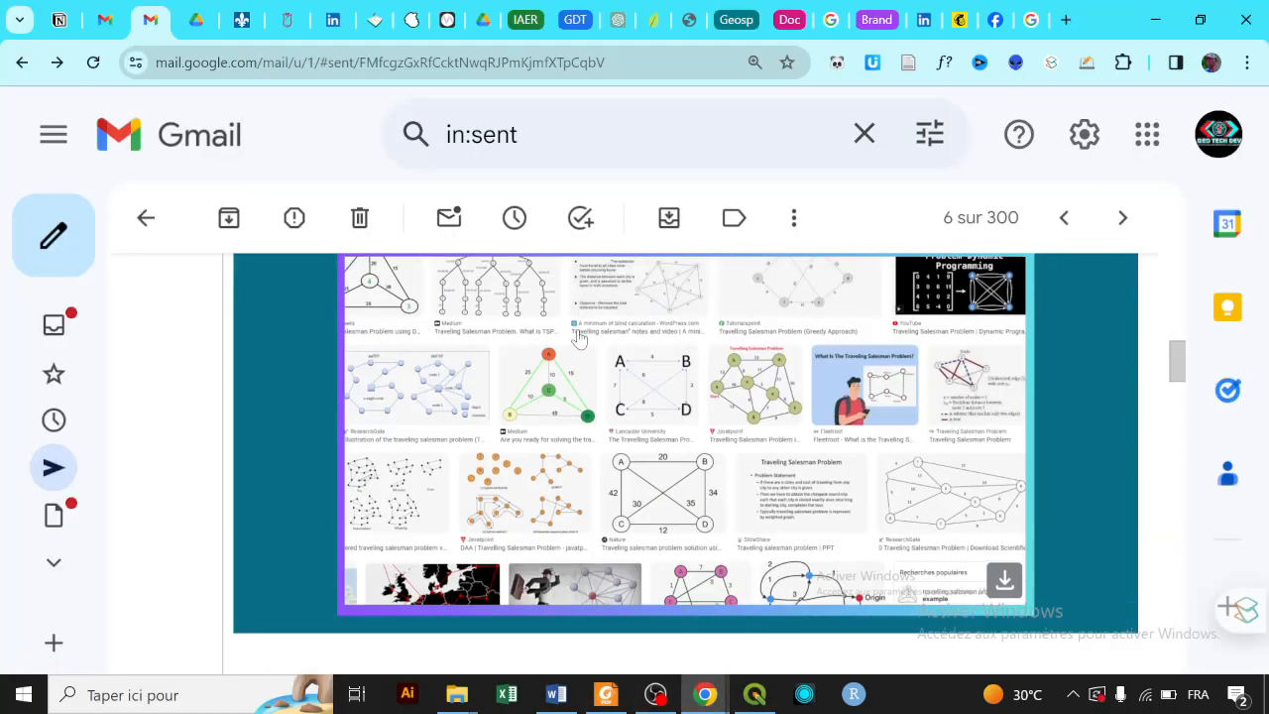
scroll(640, 453, down, 5)
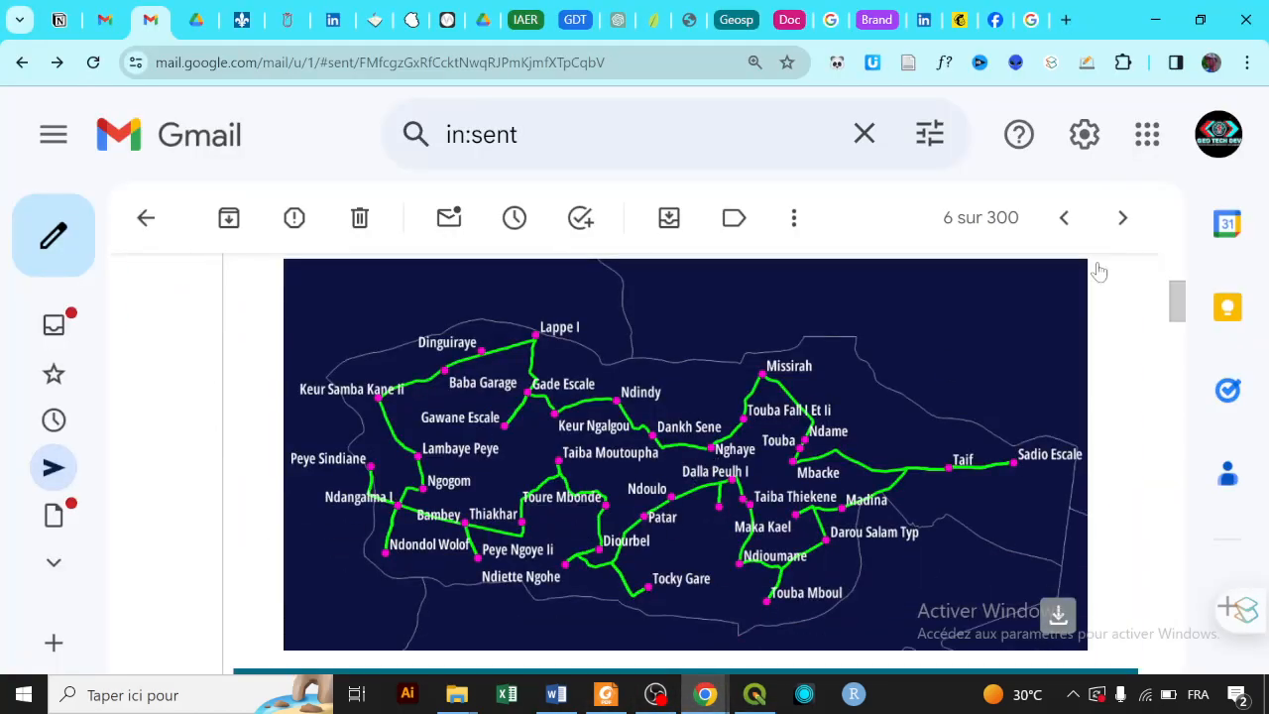
click(1155, 20)
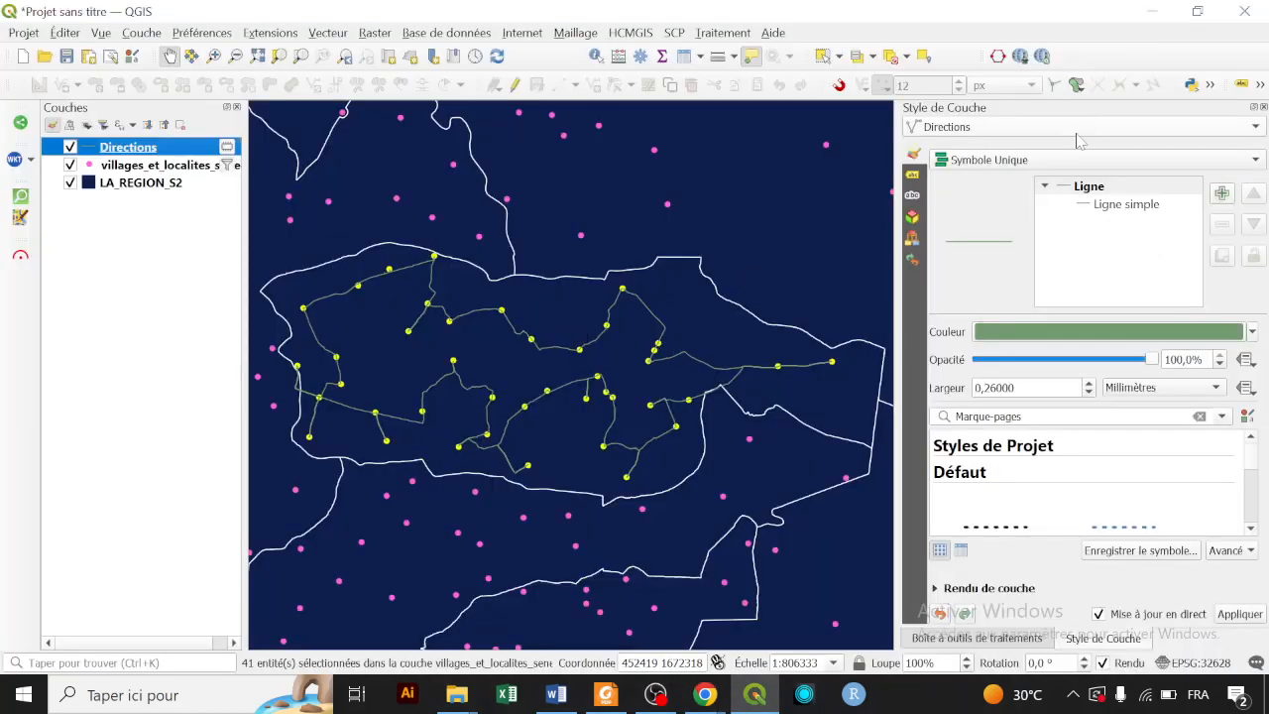
- Deselect all features and place the Directions layer beneath villages_et_localites_senegal in the layer order
click(878, 58)
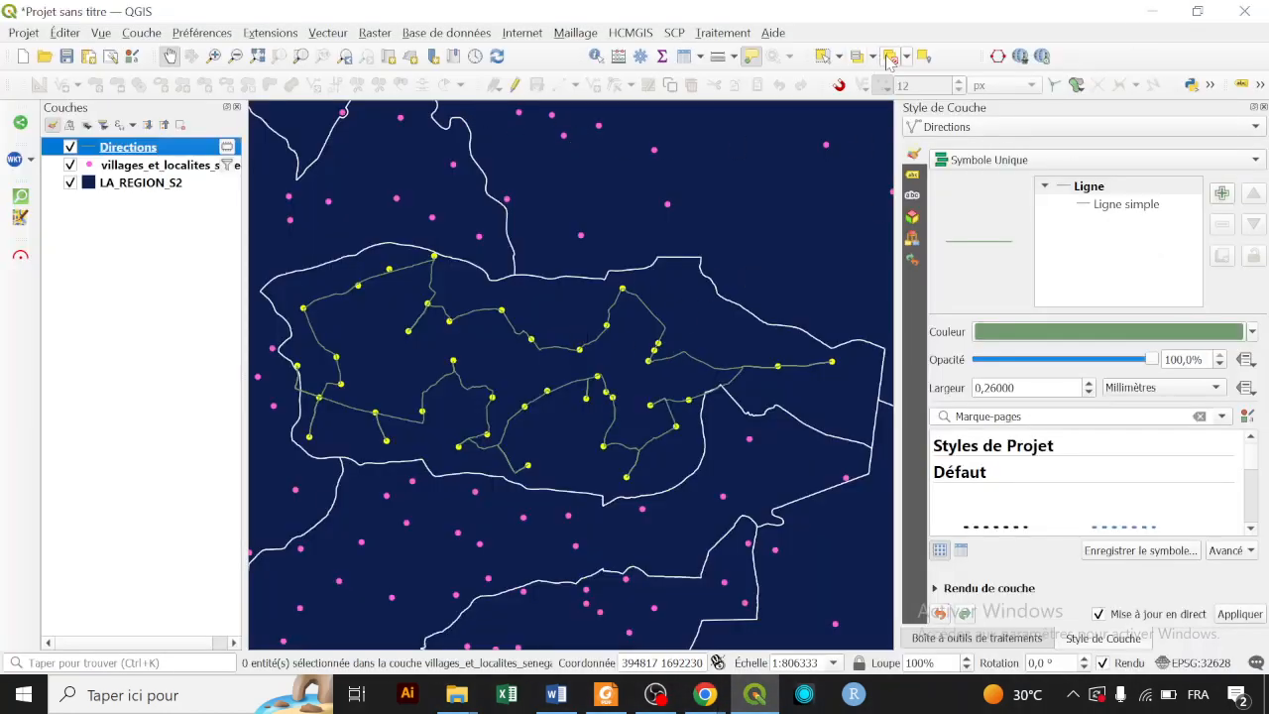
drag(162, 151, 175, 182)
- Style the Directions line in bright green with a width of 0.66 mm
click(168, 169)
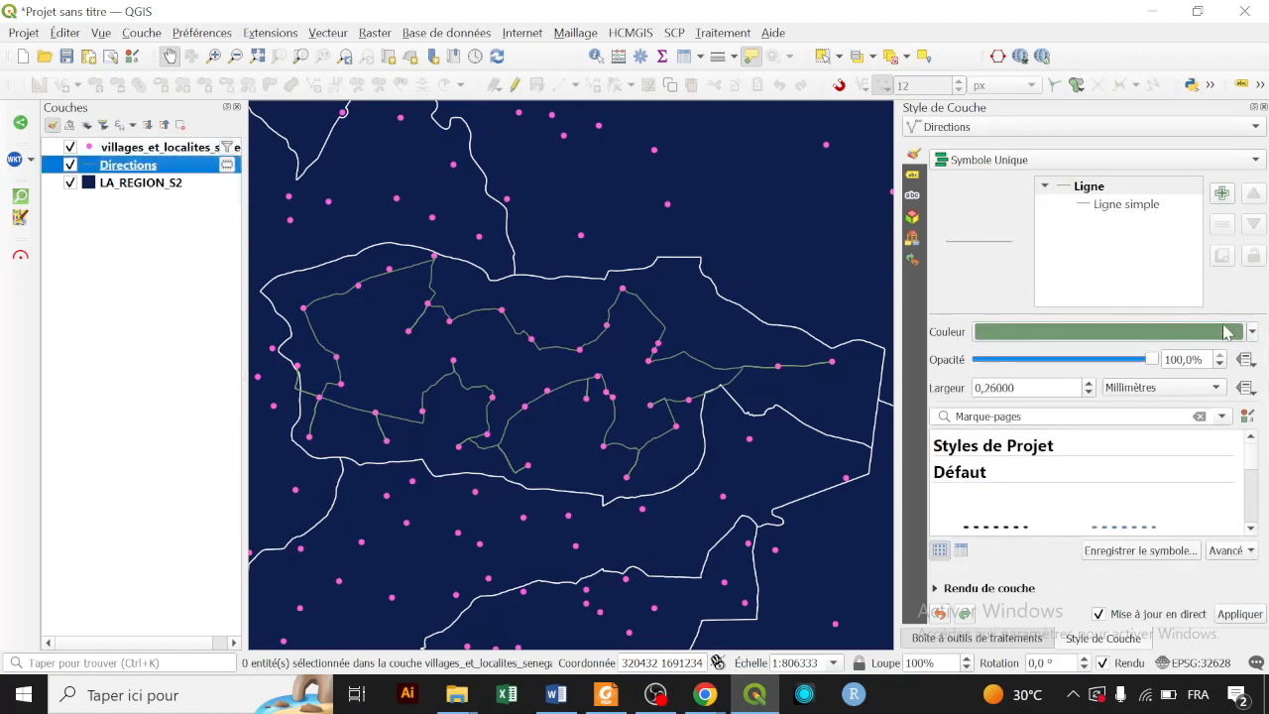
click(1255, 335)
click(1109, 273)
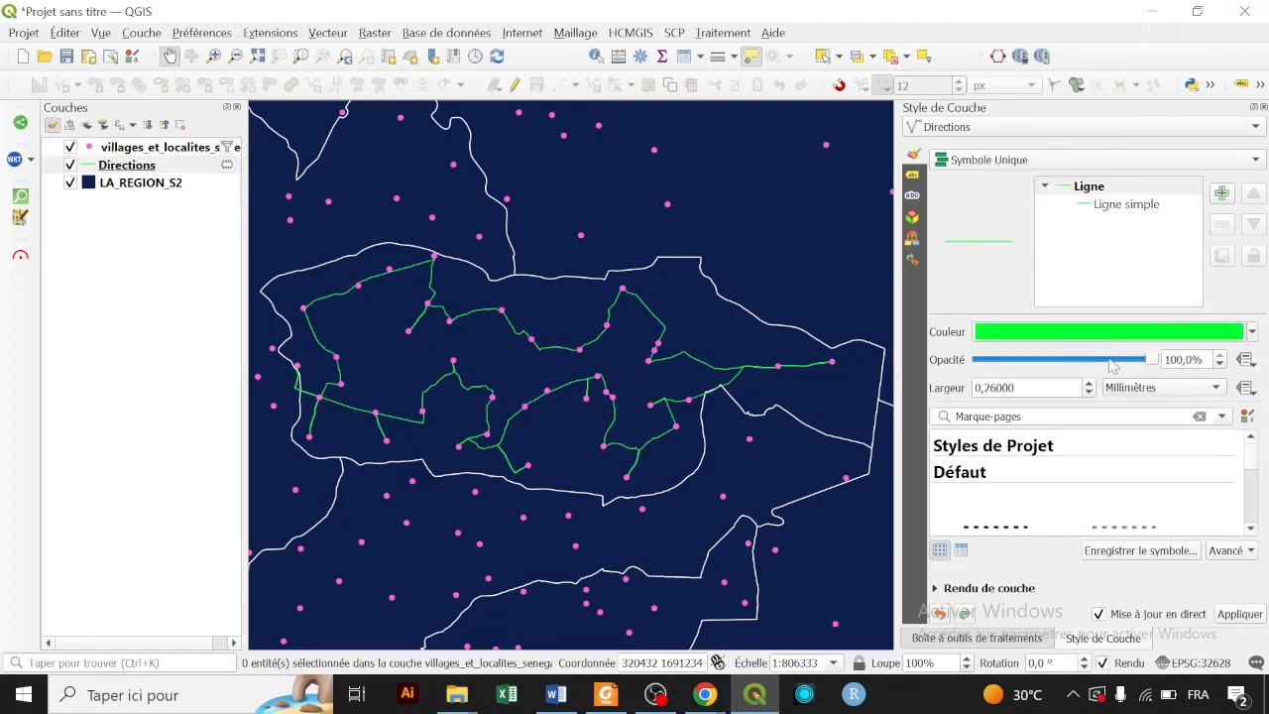
click(1089, 383)
click(1089, 382)
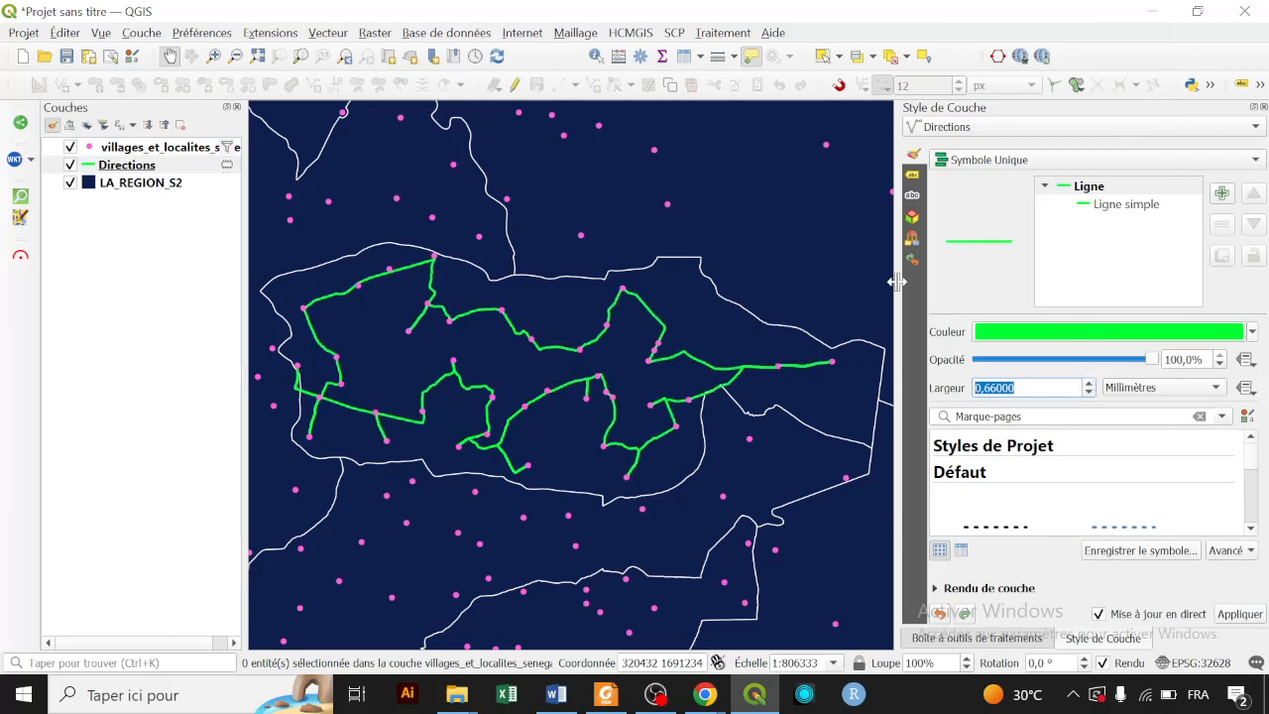
- Turn on simple labels (Étiquettes simples) for the villages_et_localites_senegal layer
click(193, 151)
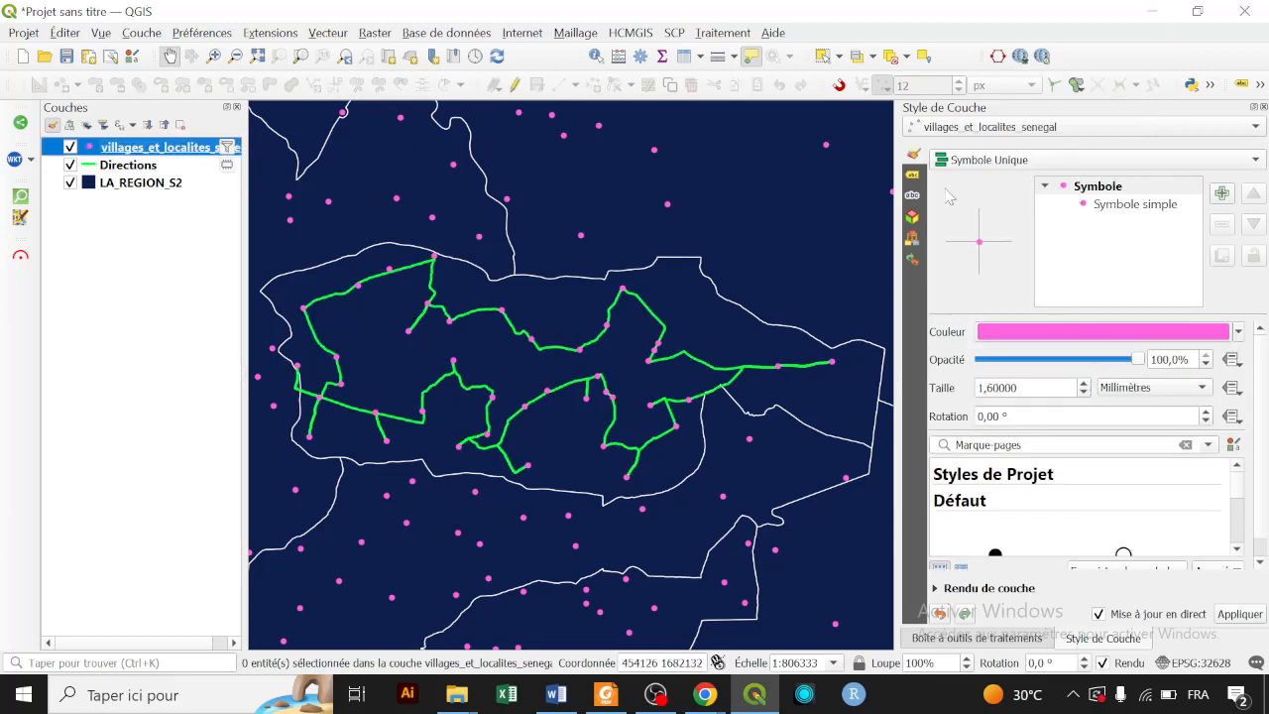
click(918, 177)
click(983, 160)
click(985, 182)
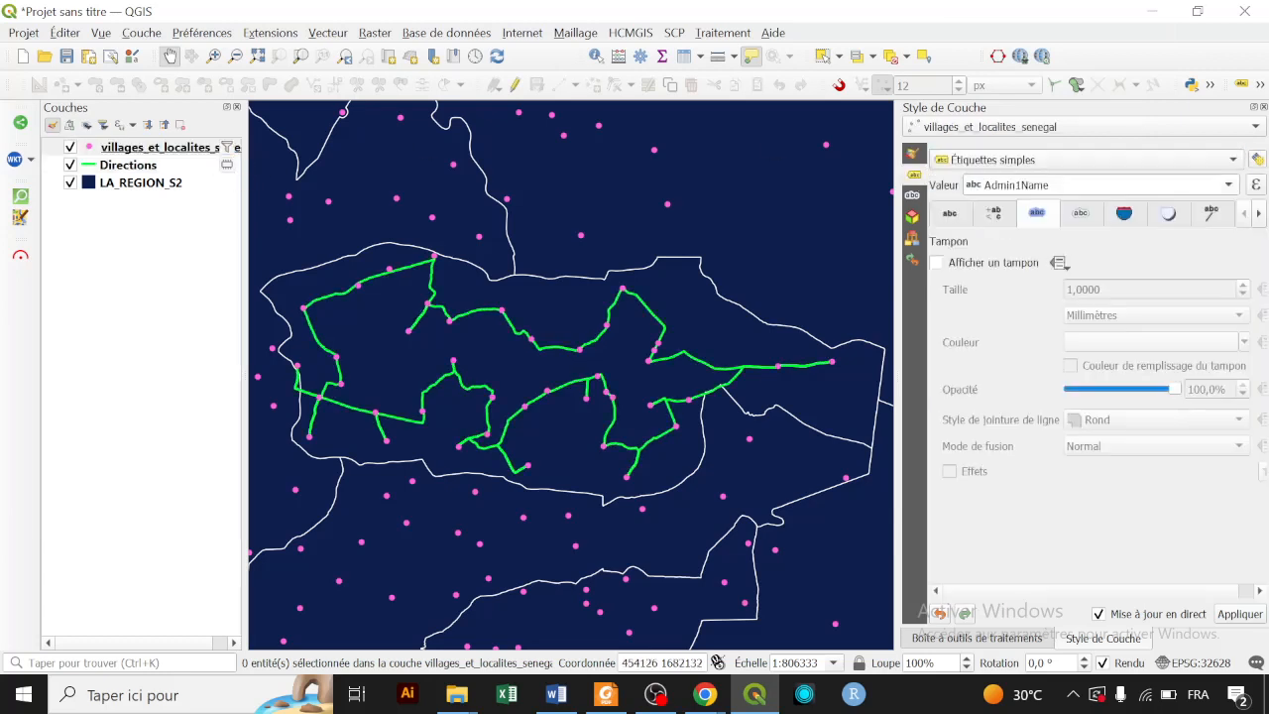
- Set the locality labels' text colour to white and use the FeatureNam field as their value
click(952, 214)
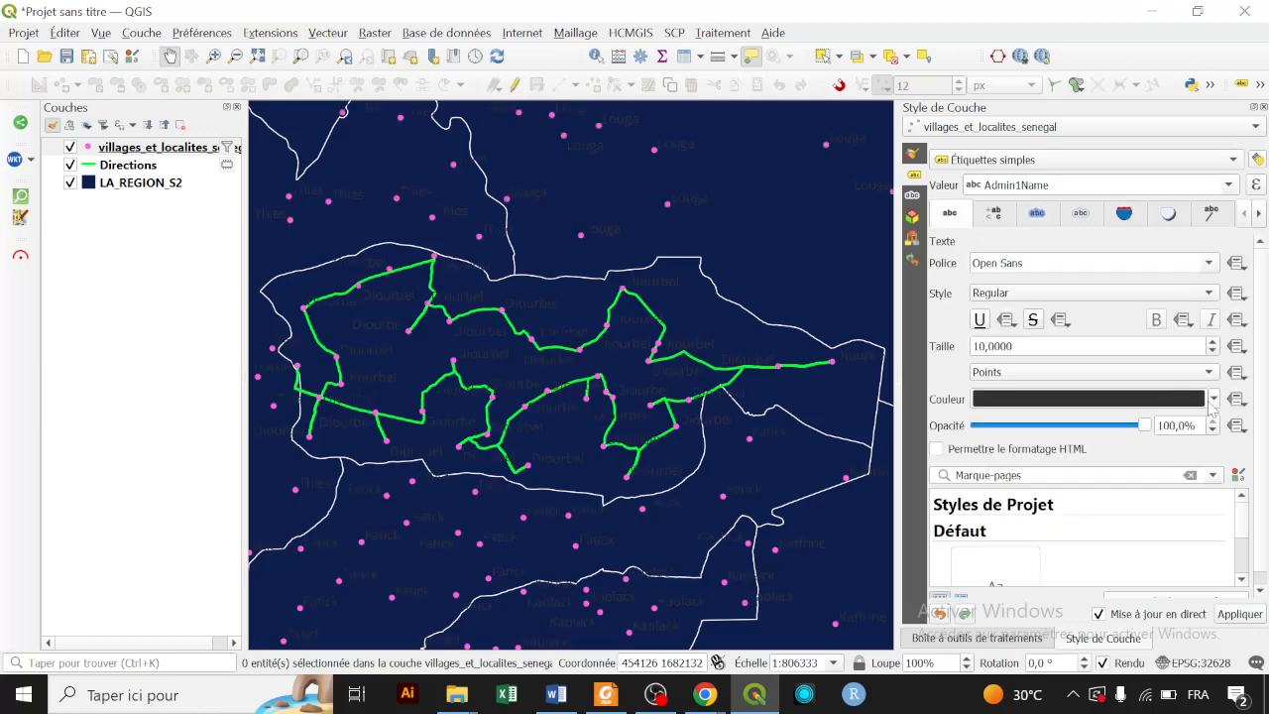
click(1213, 400)
click(1002, 316)
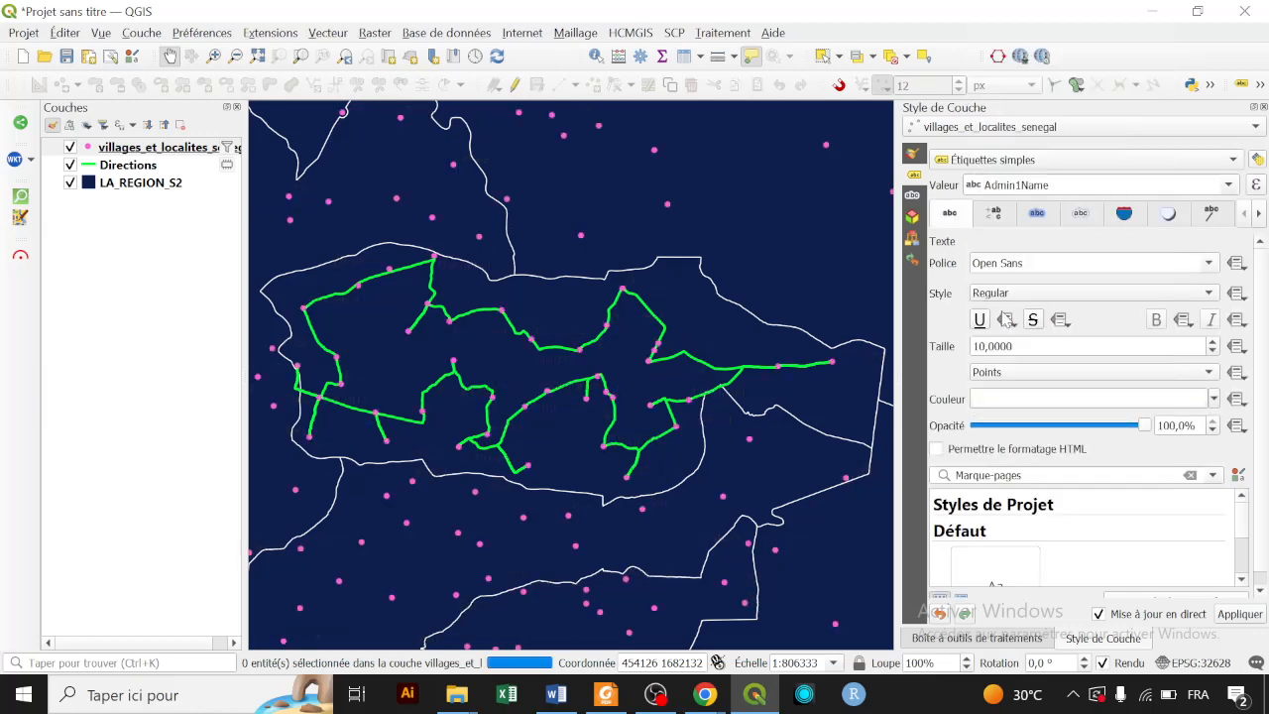
click(1229, 184)
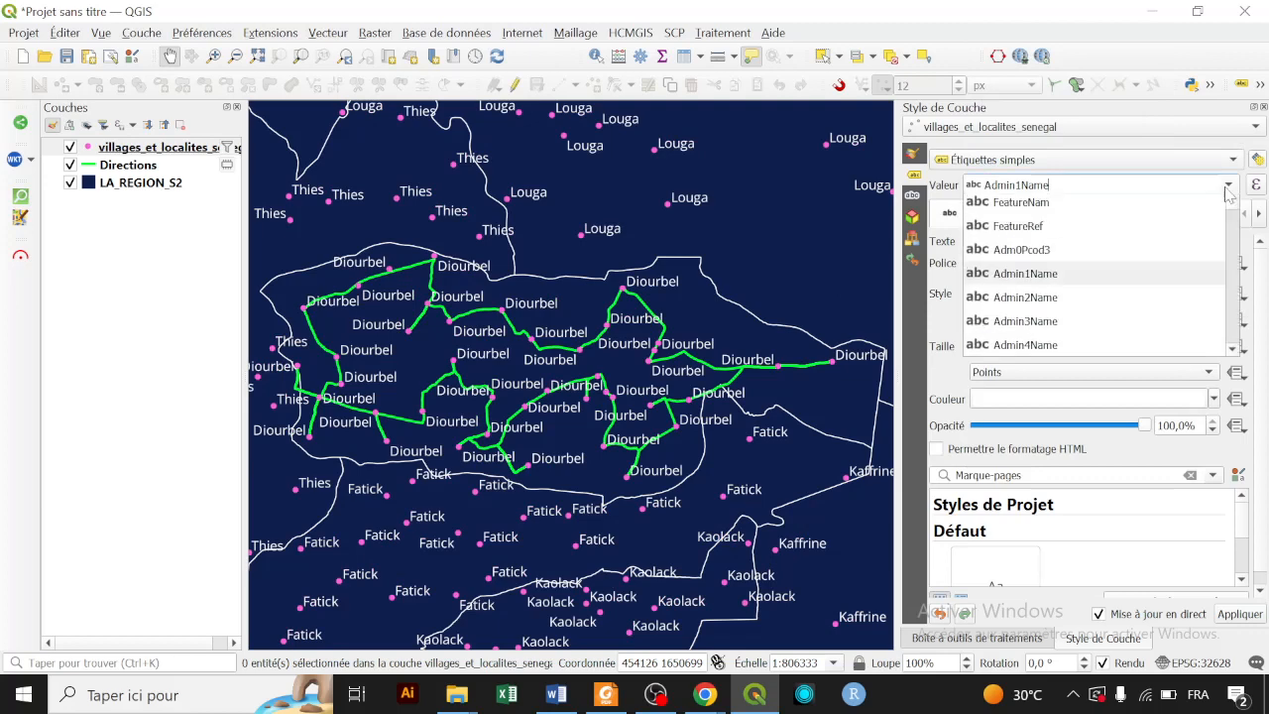
click(1021, 282)
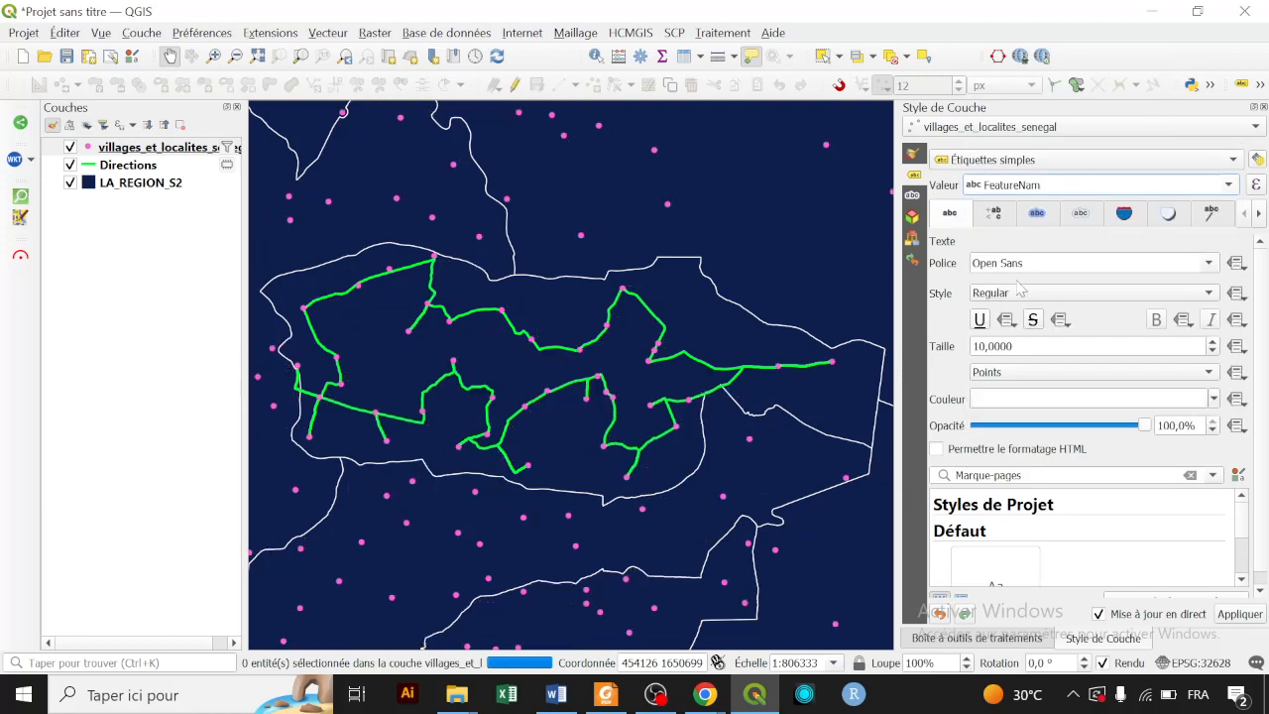